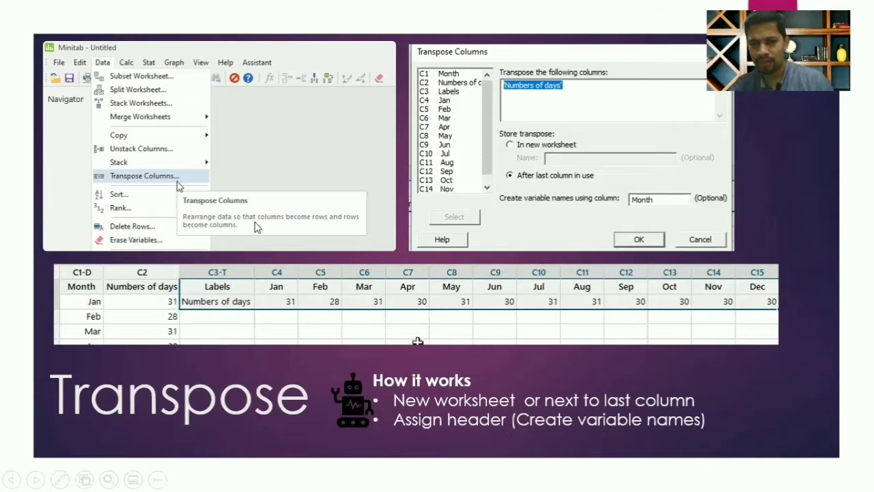
# - Turn on the laser pointer in the slide show on the Transpose slide
pyautogui.rightClick(474, 119)
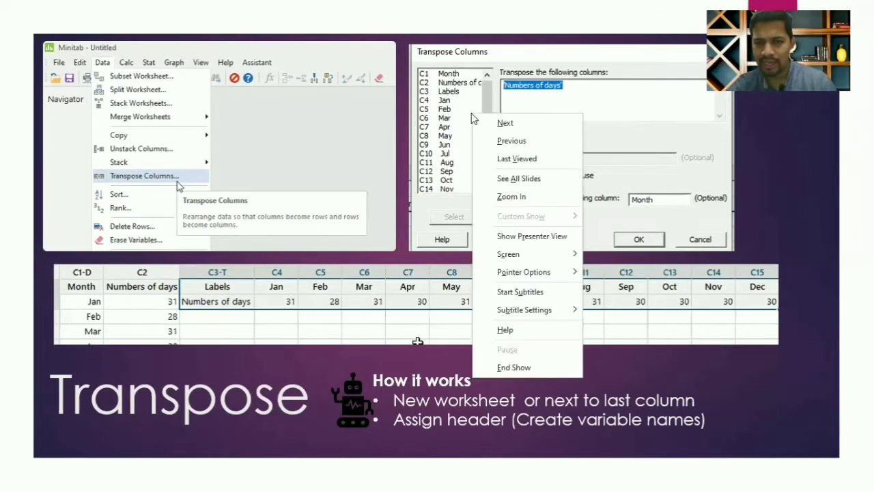
pyautogui.moveTo(524, 277)
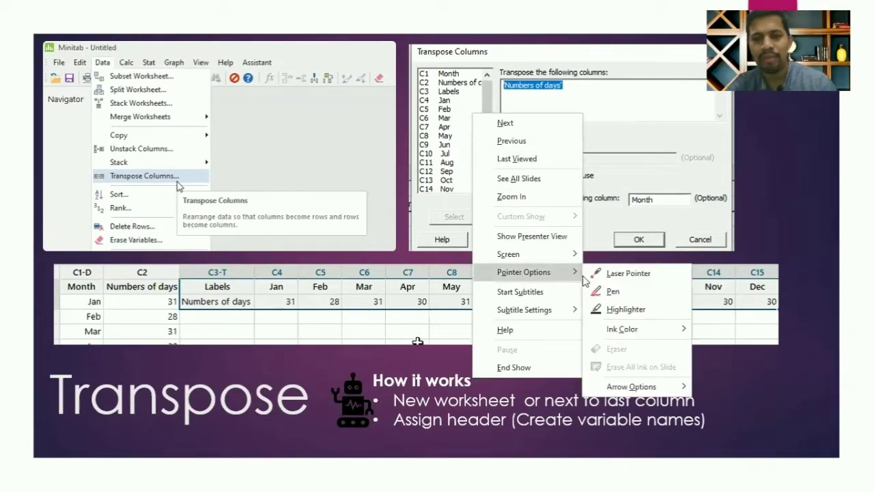
pyautogui.click(613, 275)
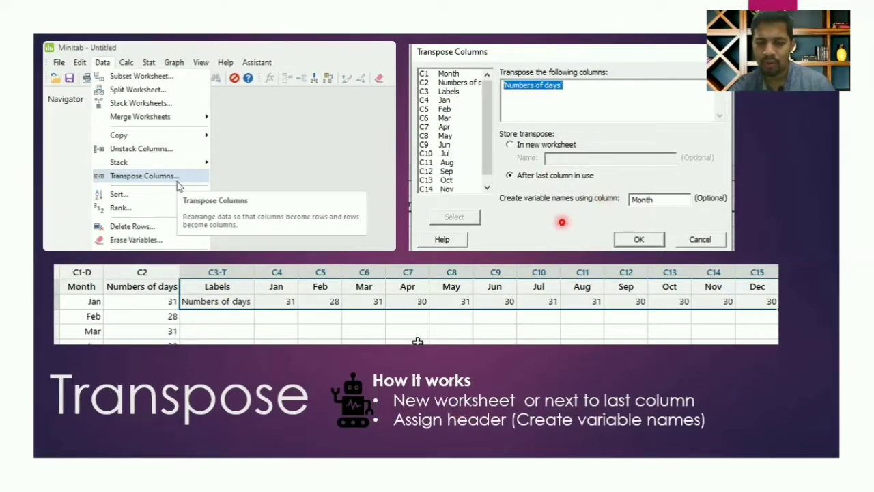
# - Advance the slide show through the Date CHANGE and Code/Recode slides to the Condition "If" slide
pyautogui.press('Right')
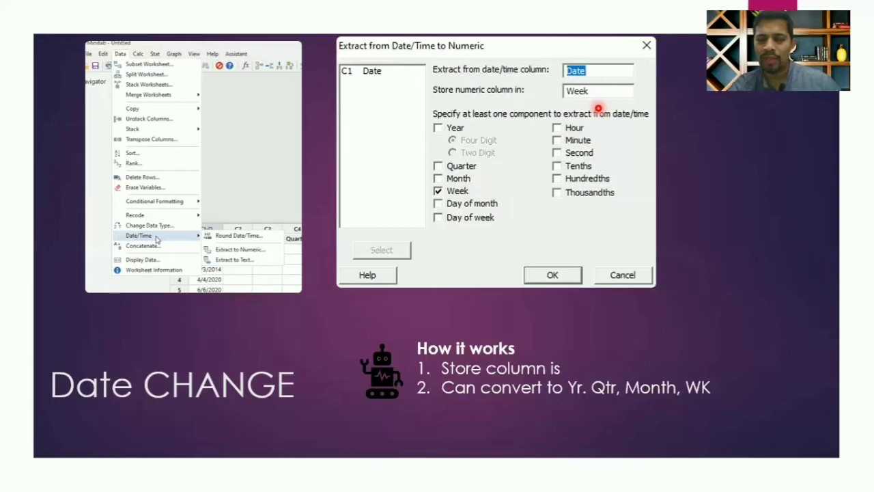
pyautogui.press('Right')
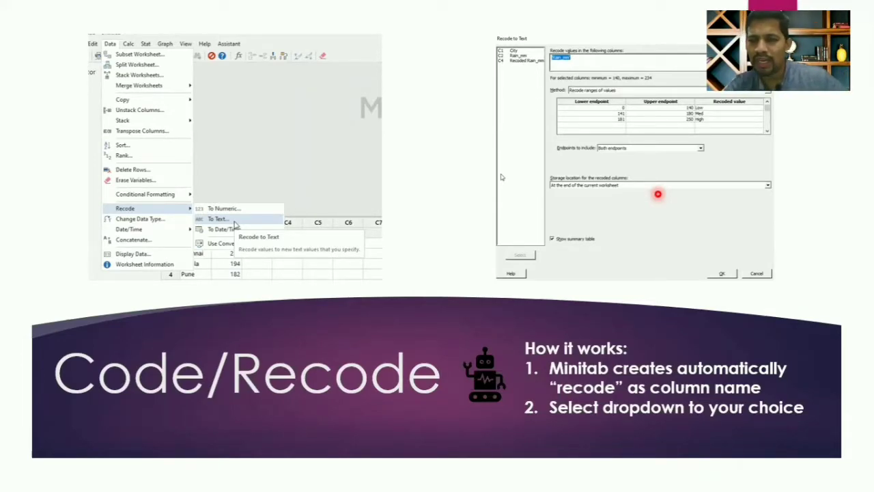
pyautogui.press('Right')
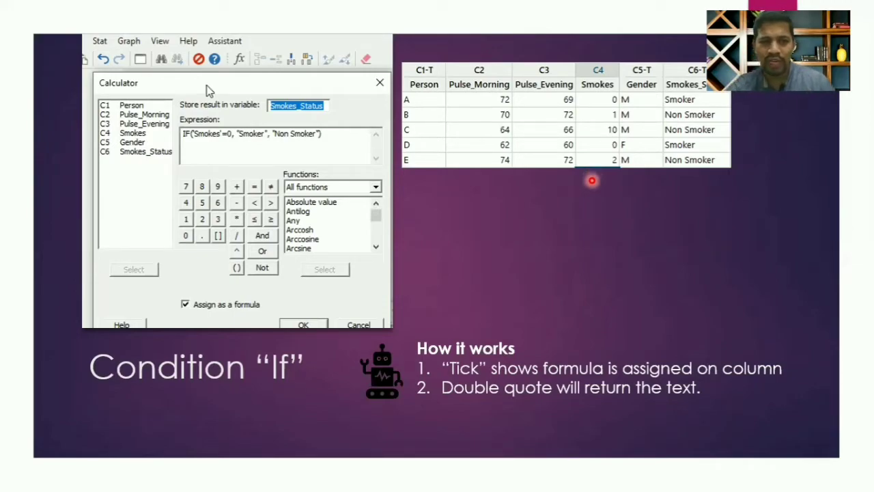
# - Magnify the Calculator screenshot with the IF expression on the Condition "If" slide, and return to the full slide
pyautogui.rightClick(268, 177)
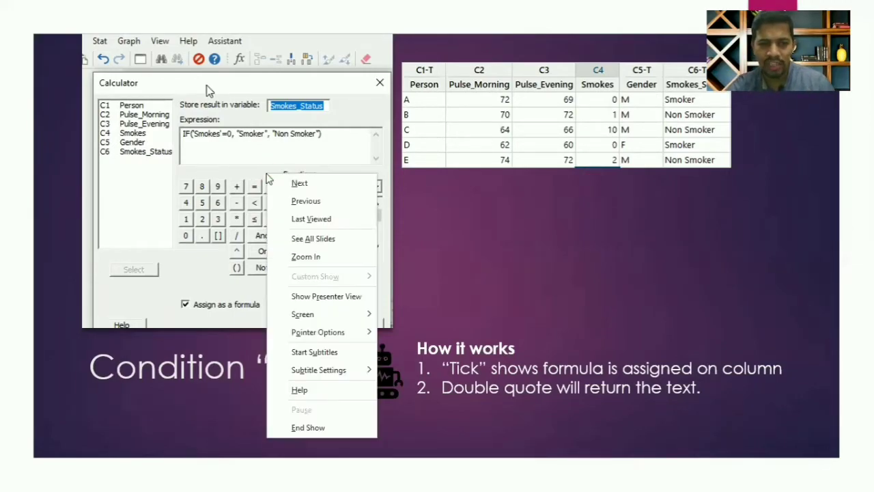
pyautogui.click(305, 256)
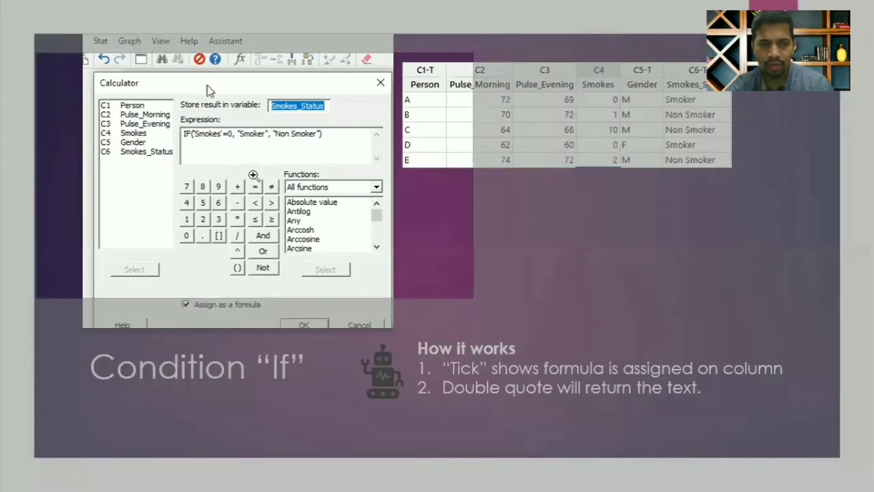
pyautogui.click(256, 177)
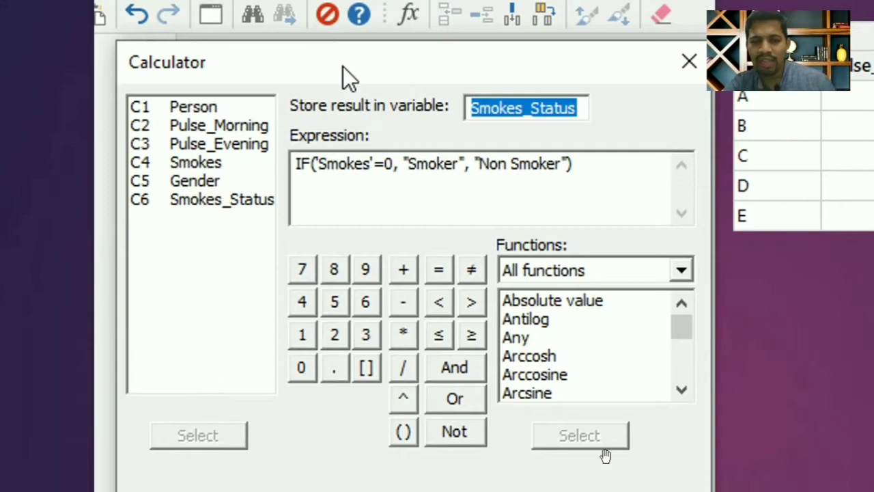
pyautogui.press('Escape')
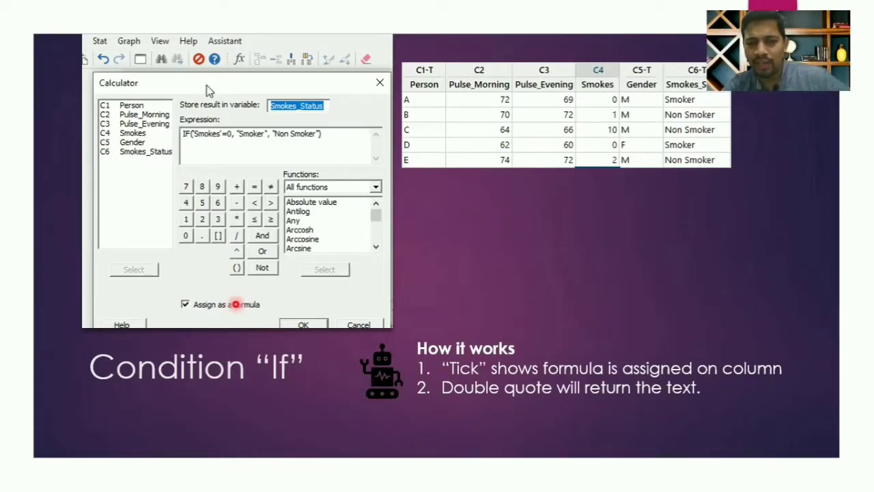
# - Advance to the Delimit function slide and magnify its Calculator screenshots to examine the PROPER(WORD()) expressions
pyautogui.press('Right')
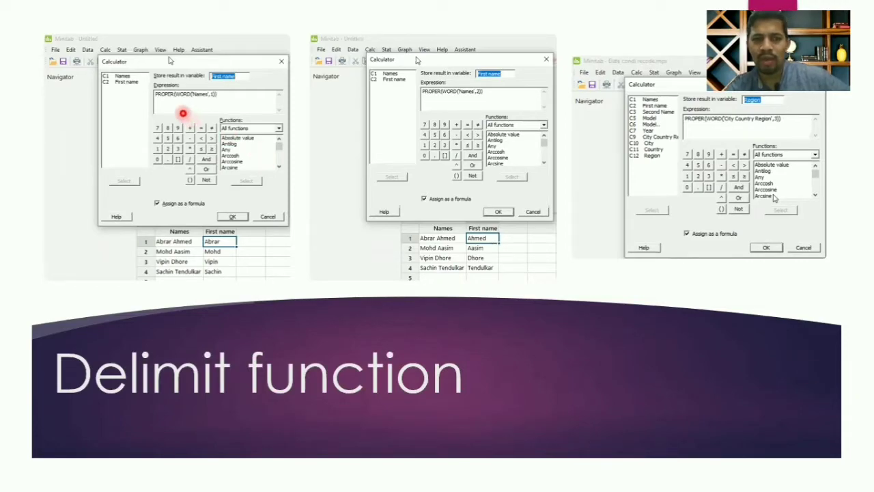
pyautogui.rightClick(175, 107)
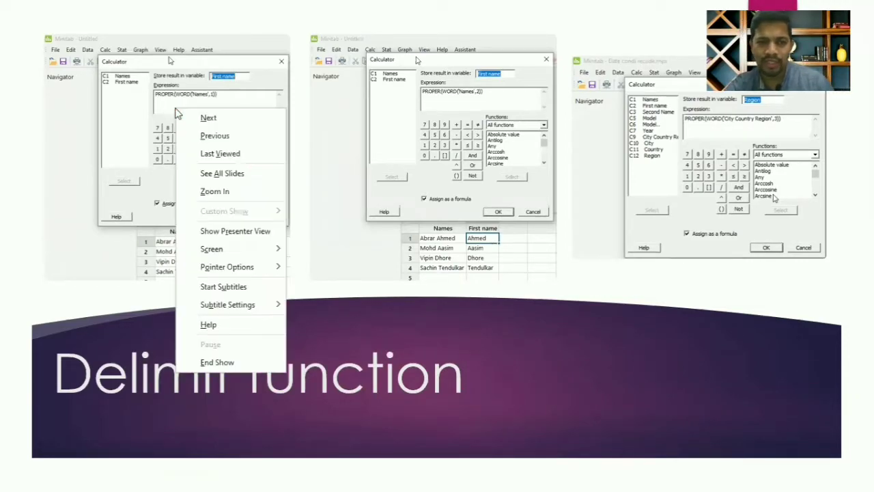
pyautogui.click(228, 195)
pyautogui.click(224, 194)
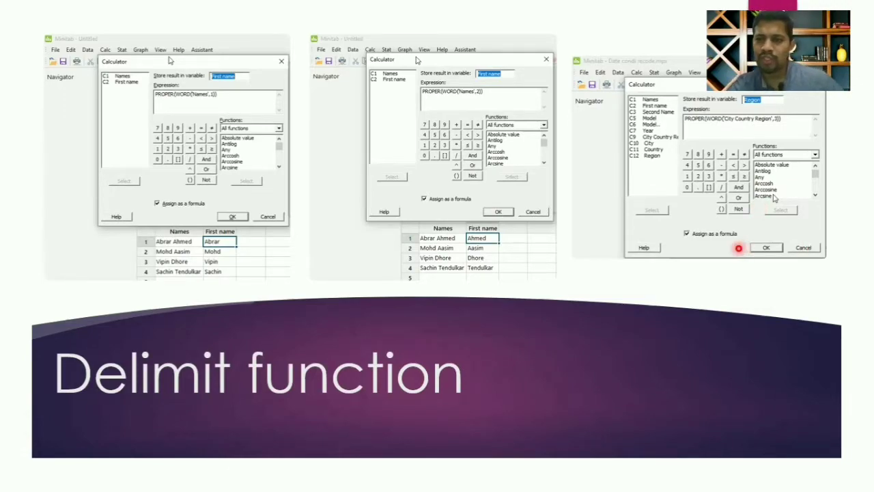
# - Review the slides once more from Transpose through Date CHANGE, Code/Recode and Condition "If" to Delimit function
pyautogui.press('Right')
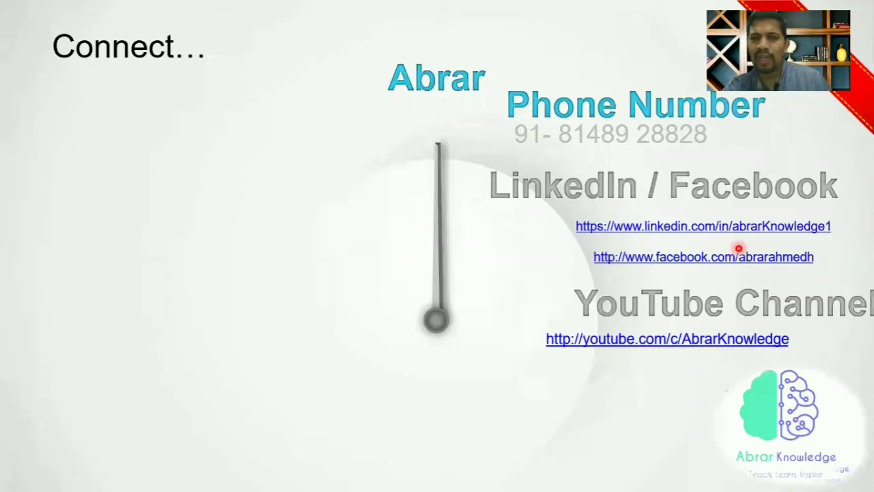
pyautogui.press('Left')
pyautogui.press('Left')
pyautogui.press('Left')
pyautogui.press('Left')
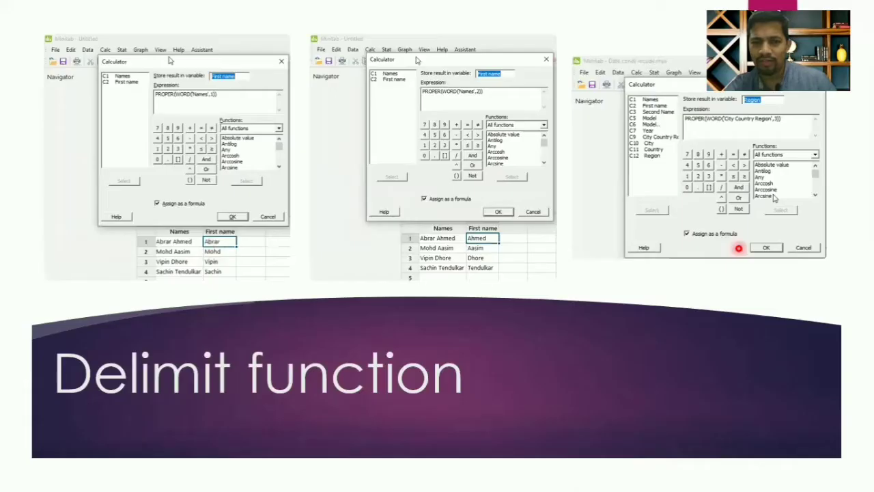
pyautogui.press('Left')
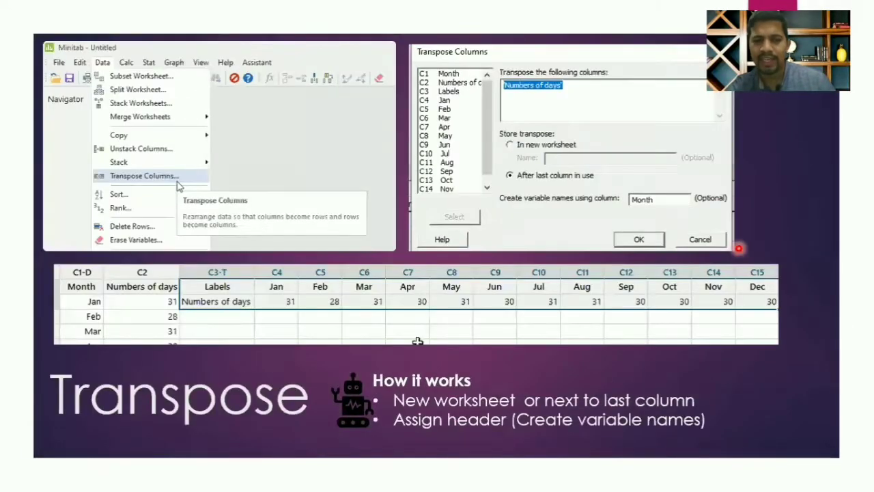
pyautogui.press('Right')
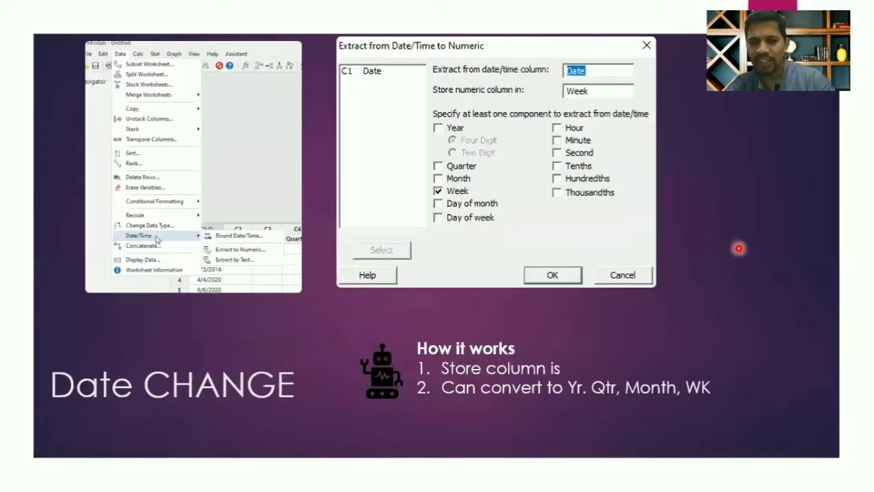
pyautogui.press('Right')
pyautogui.press('Right')
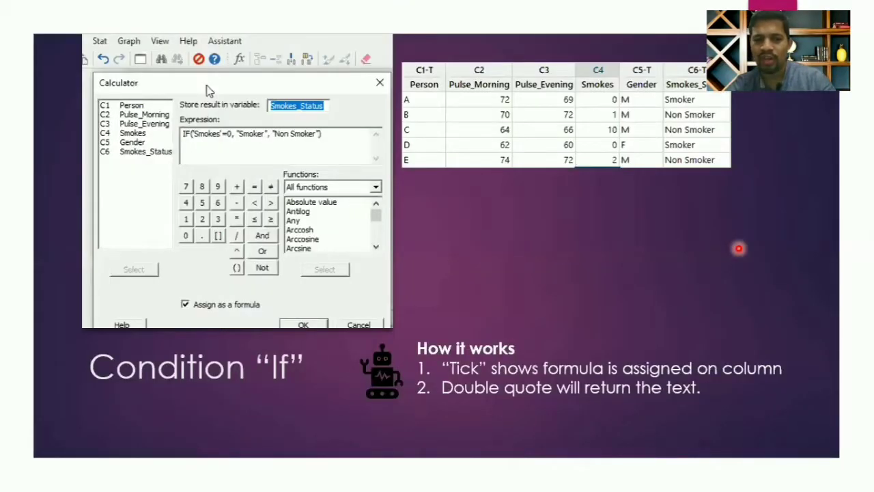
pyautogui.press('Right')
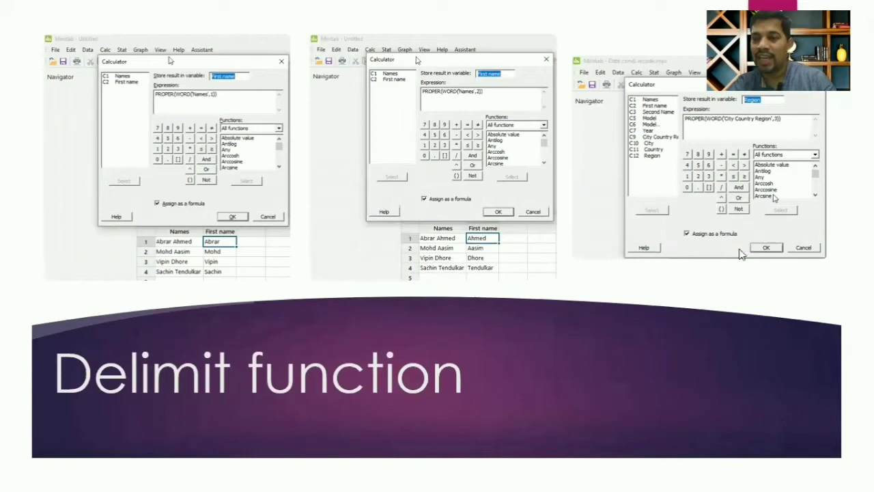
# - Switch from the slide show to Minitab and delete the previously transposed columns from C3 onward in worksheet 1.Tran
pyautogui.press('Escape')
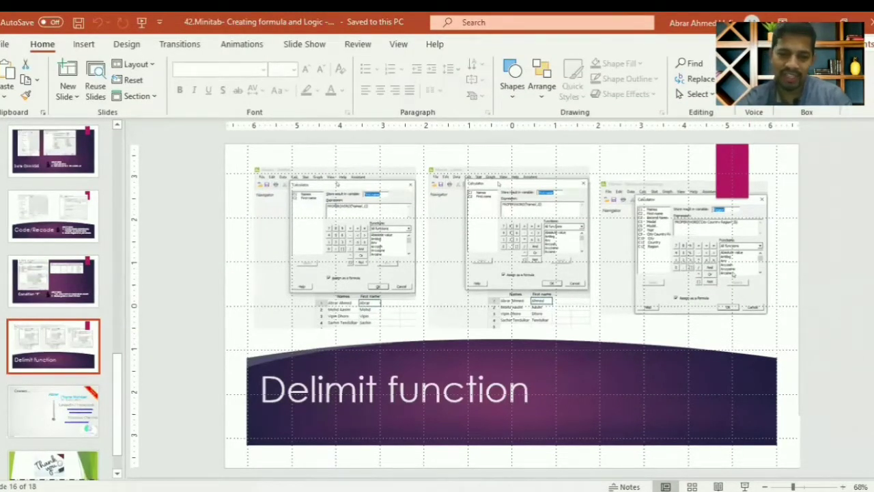
pyautogui.hotkey('alt', 'Tab')
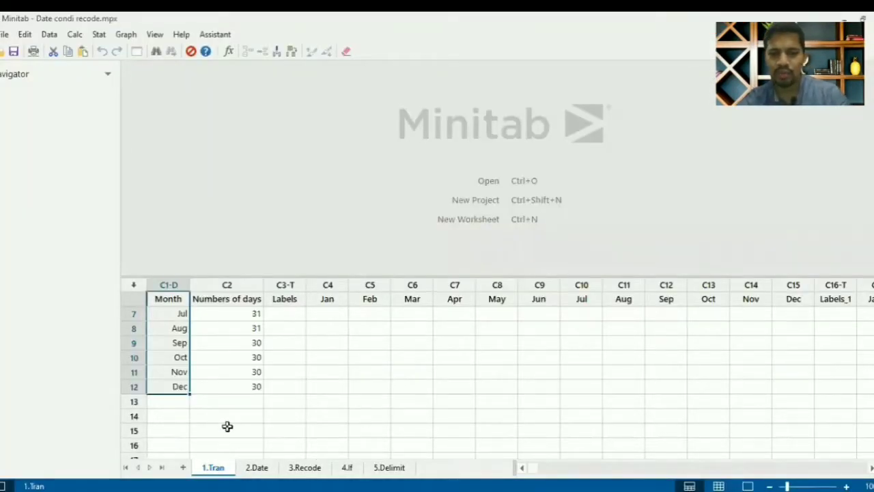
pyautogui.moveTo(287, 299); pyautogui.dragTo(608, 360)
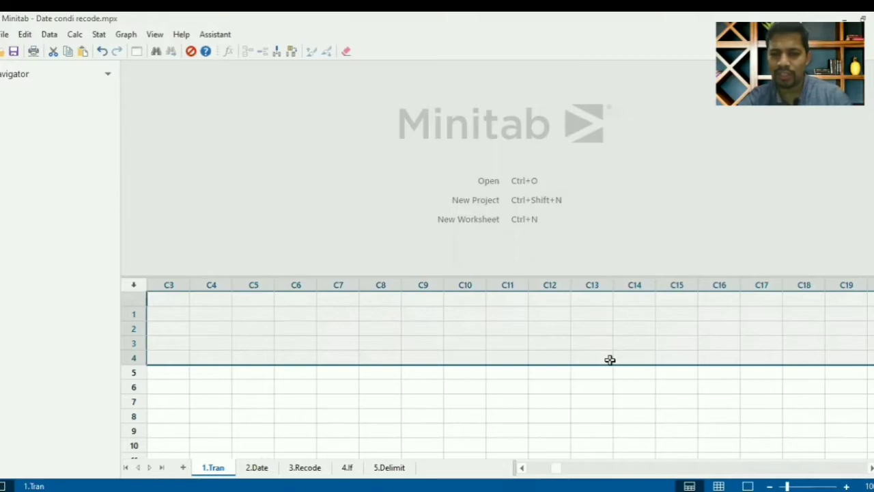
pyautogui.click(208, 299)
pyautogui.press('Left')
pyautogui.press('Left')
pyautogui.press('Left')
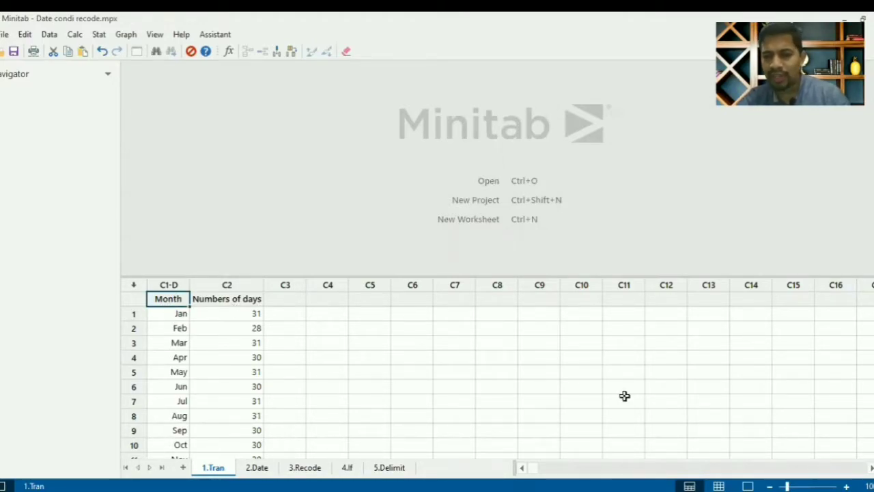
# - Start Transpose Columns for worksheet 1.Tran and reset the dialog to its default settings
pyautogui.moveTo(787, 486); pyautogui.dragTo(798, 486)
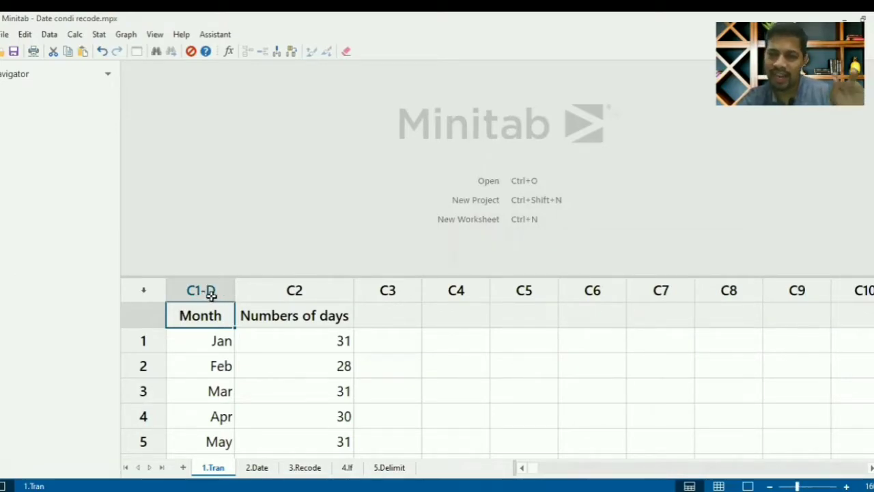
pyautogui.click(220, 341)
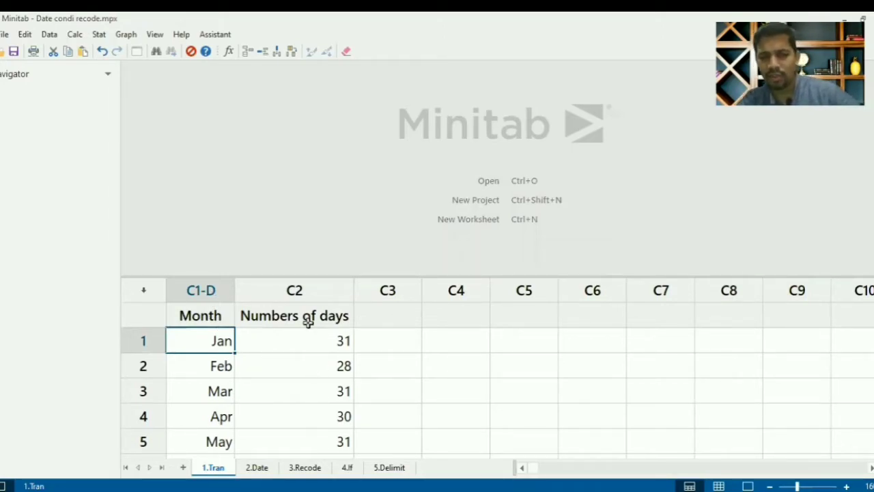
pyautogui.click(395, 312)
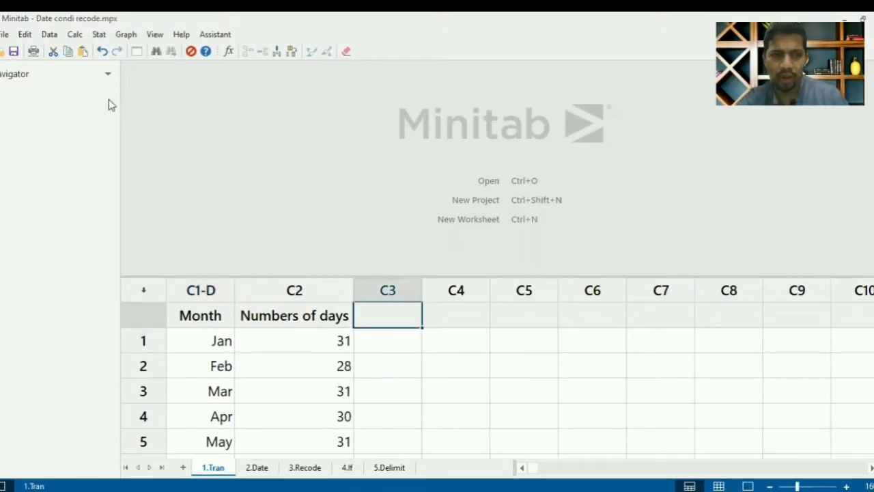
pyautogui.click(49, 34)
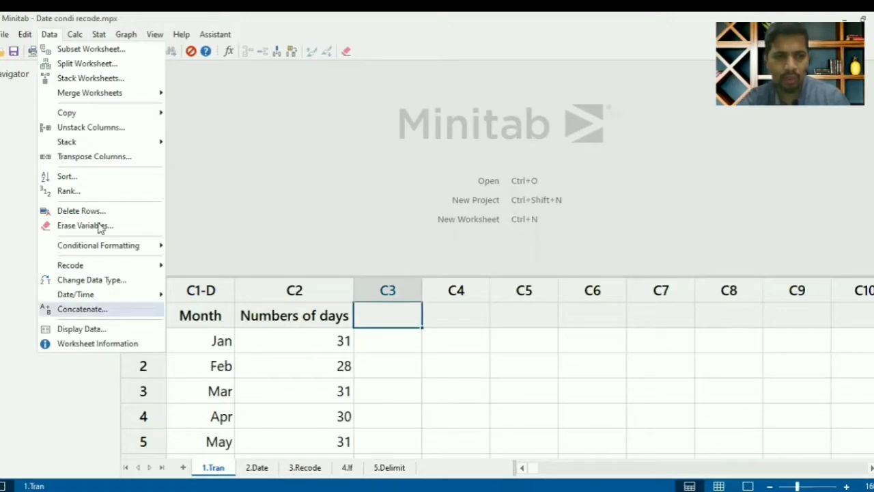
pyautogui.click(89, 156)
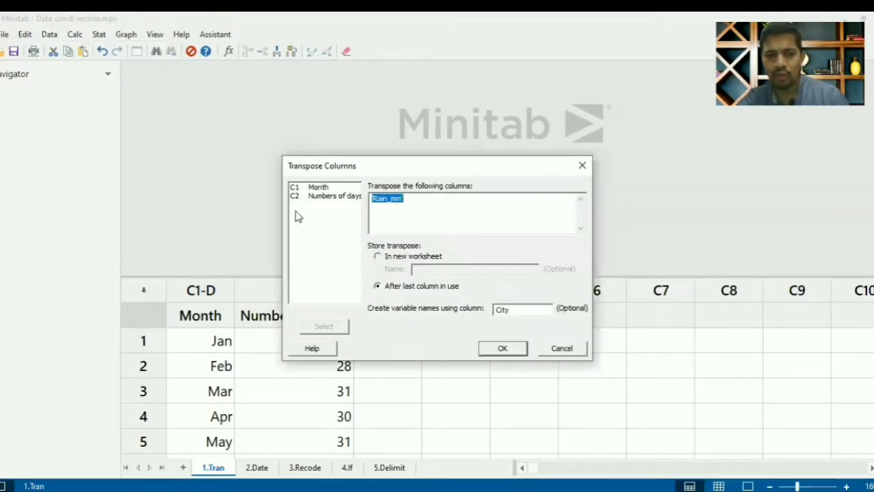
pyautogui.press('F3')
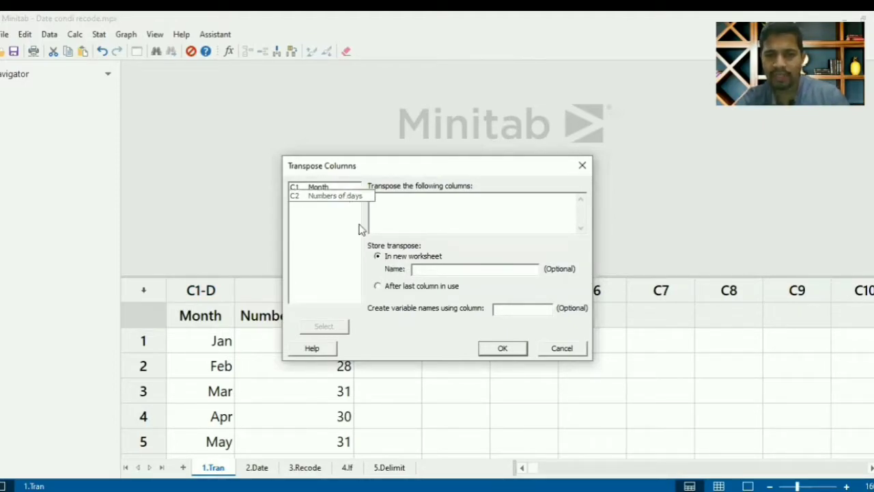
# - Transpose the Numbers of days column, storing the result after the last column in use with no variable-names column
pyautogui.doubleClick(334, 196)
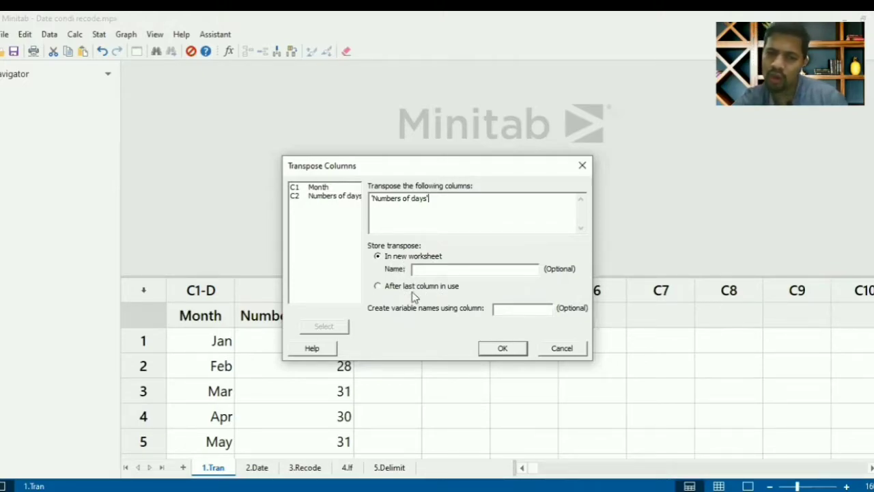
pyautogui.click(382, 288)
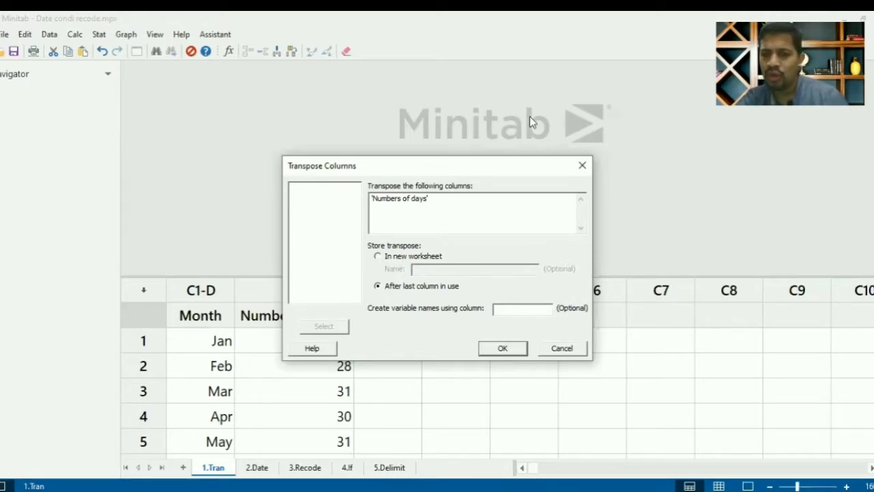
pyautogui.moveTo(416, 164); pyautogui.dragTo(532, 122)
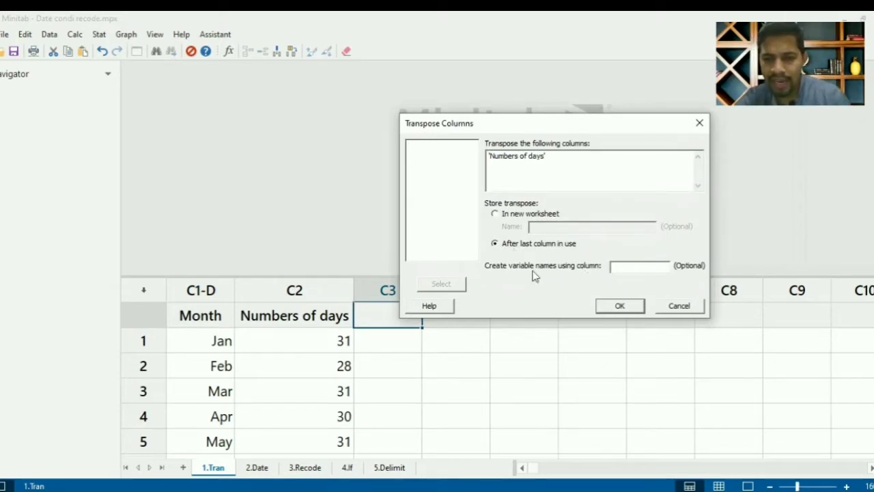
pyautogui.click(627, 309)
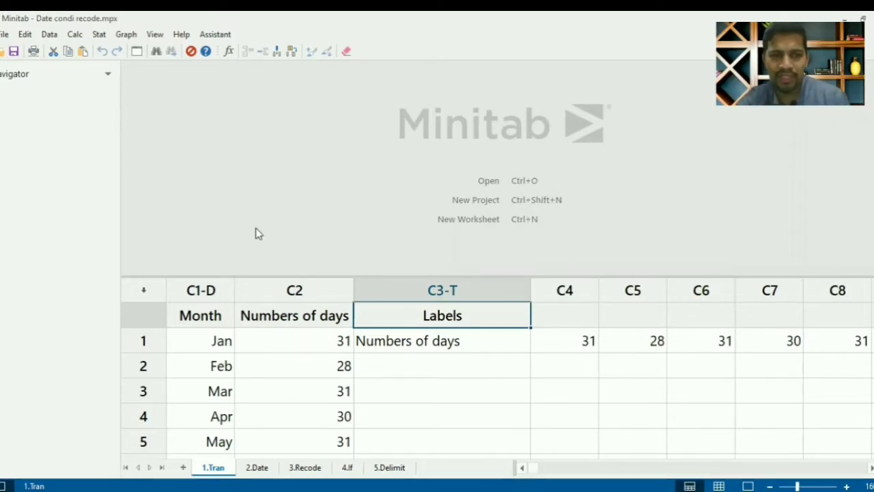
# - Transpose the Numbers of days column after the last column in use, creating variable names from the Month column
pyautogui.click(136, 52)
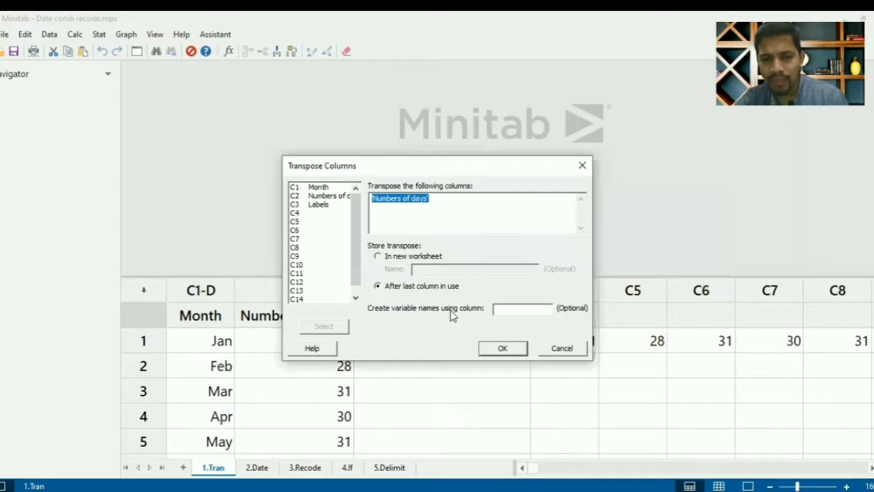
pyautogui.click(516, 312)
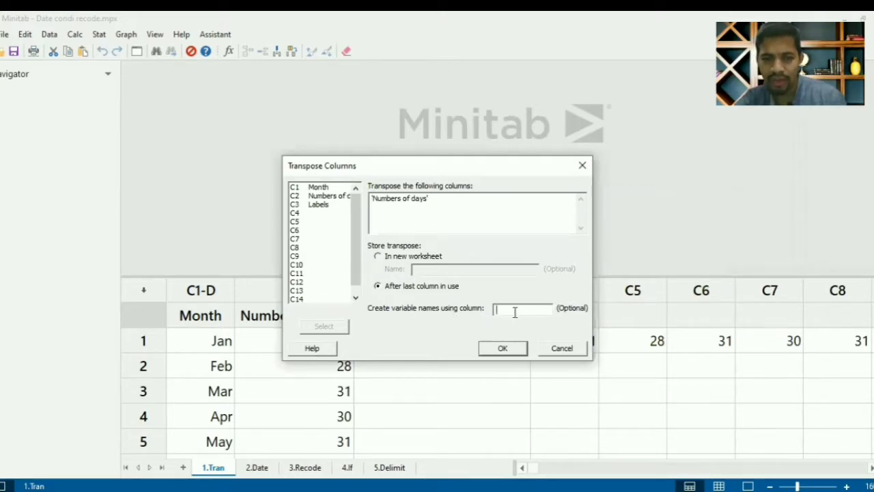
pyautogui.doubleClick(320, 187)
pyautogui.click(503, 348)
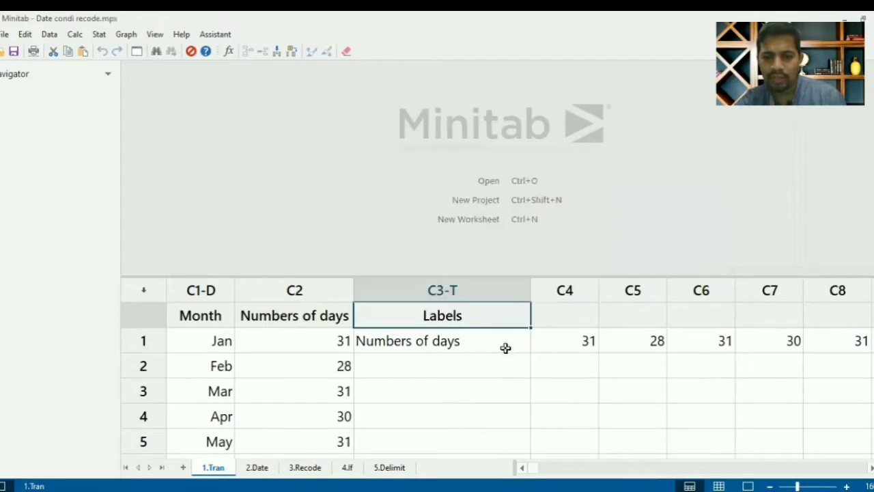
# - Examine the transposed columns and their month headers across worksheet 1.Tran, through to the Dec column
pyautogui.press('Right')
pyautogui.press('Right')
pyautogui.press('Right')
pyautogui.press('Right')
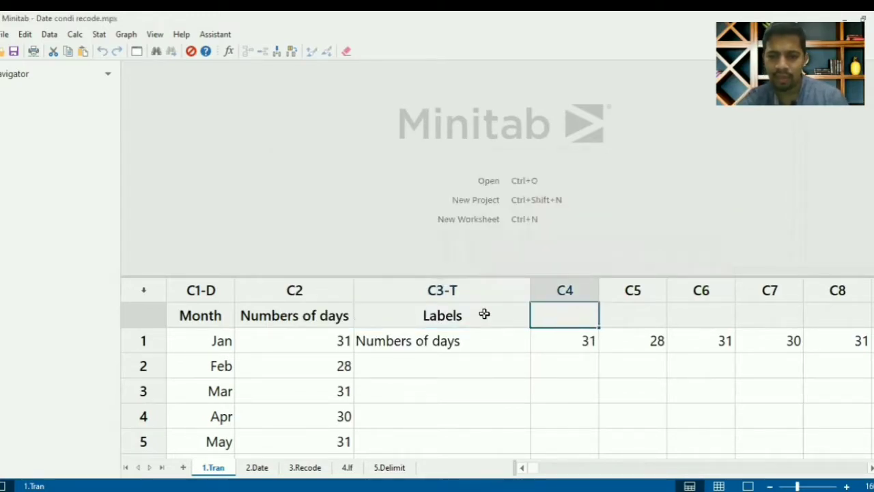
pyautogui.press('Right')
pyautogui.press('Right')
pyautogui.press('Right')
pyautogui.press('Right')
pyautogui.press('Right')
pyautogui.press('Right')
pyautogui.press('Right')
pyautogui.press('Right')
pyautogui.press('Right')
pyautogui.press('Right')
pyautogui.press('Right')
pyautogui.press('Right')
pyautogui.moveTo(462, 320); pyautogui.dragTo(871, 331)
pyautogui.click(562, 315)
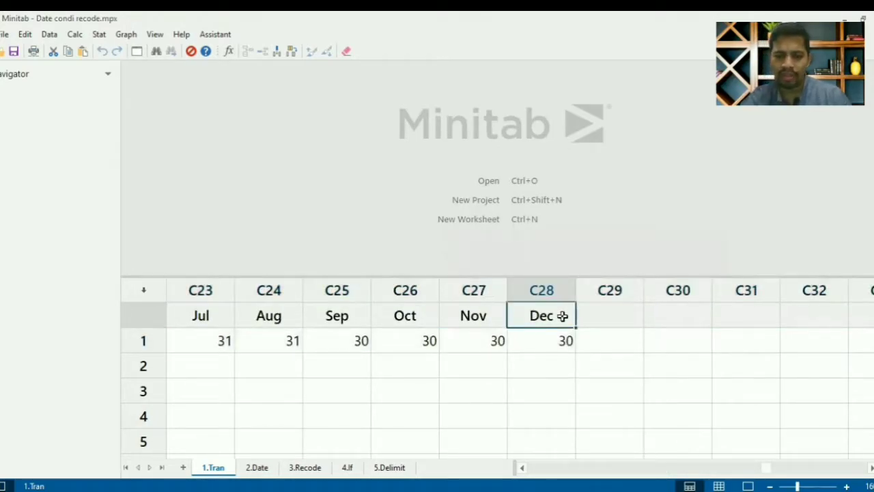
# - Delete both sets of transposed data with their headers, from C3 through C28 in worksheet 1.Tran
pyautogui.press('Down')
pyautogui.hotkey('shift', 'Left')
pyautogui.hotkey('shift', 'Left')
pyautogui.hotkey('shift', 'Left')
pyautogui.hotkey('shift', 'Left')
pyautogui.hotkey('shift', 'Left')
pyautogui.hotkey('shift', 'Left')
pyautogui.hotkey('shift', 'Left')
pyautogui.hotkey('shift', 'Left')
pyautogui.hotkey('shift', 'Left')
pyautogui.hotkey('shift', 'Left')
pyautogui.hotkey('shift', 'Left')
pyautogui.hotkey('shift', 'Left')
pyautogui.hotkey('shift', 'Left')
pyautogui.hotkey('shift', 'Left')
pyautogui.hotkey('shift', 'Left')
pyautogui.hotkey('shift', 'Left')
pyautogui.hotkey('shift', 'Left')
pyautogui.hotkey('shift', 'Left')
pyautogui.hotkey('shift', 'Left')
pyautogui.hotkey('shift', 'Left')
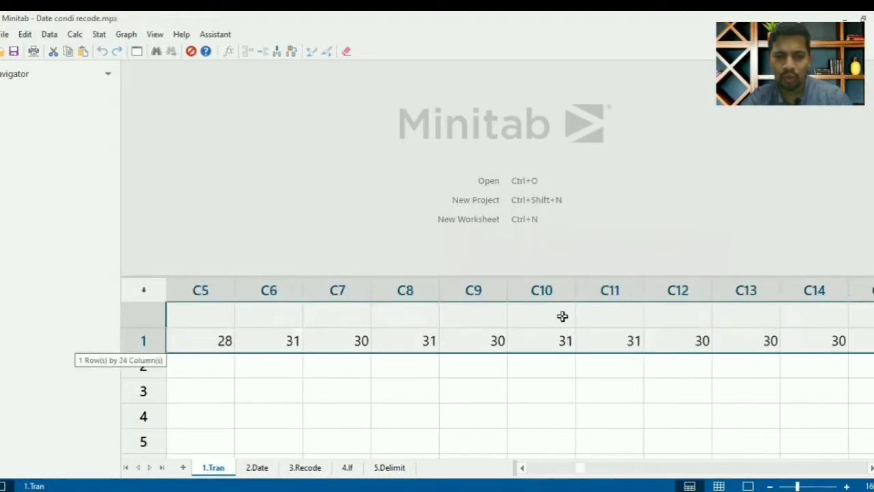
pyautogui.hotkey('shift', 'Left')
pyautogui.hotkey('shift', 'Left')
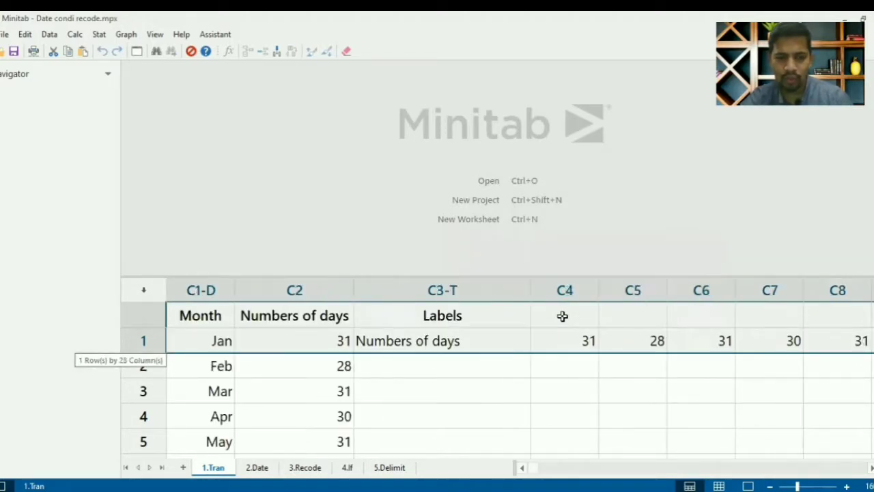
pyautogui.press('Delete')
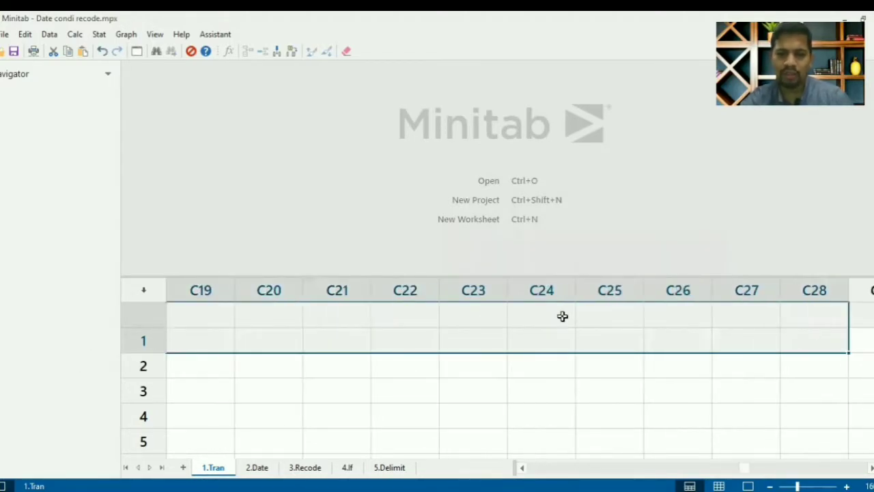
# - Transpose the Numbers of days column again, storing it after the last column in use with variable names from Month
pyautogui.click(396, 312)
pyautogui.press('Left')
pyautogui.press('Left')
pyautogui.press('Left')
pyautogui.press('Left')
pyautogui.press('Left')
pyautogui.press('Left')
pyautogui.press('Left')
pyautogui.press('Left')
pyautogui.press('Left')
pyautogui.press('Left')
pyautogui.press('Left')
pyautogui.press('Left')
pyautogui.press('Left')
pyautogui.press('Left')
pyautogui.press('Left')
pyautogui.press('Left')
pyautogui.press('Left')
pyautogui.press('Left')
pyautogui.press('Left')
pyautogui.press('Left')
pyautogui.press('Left')
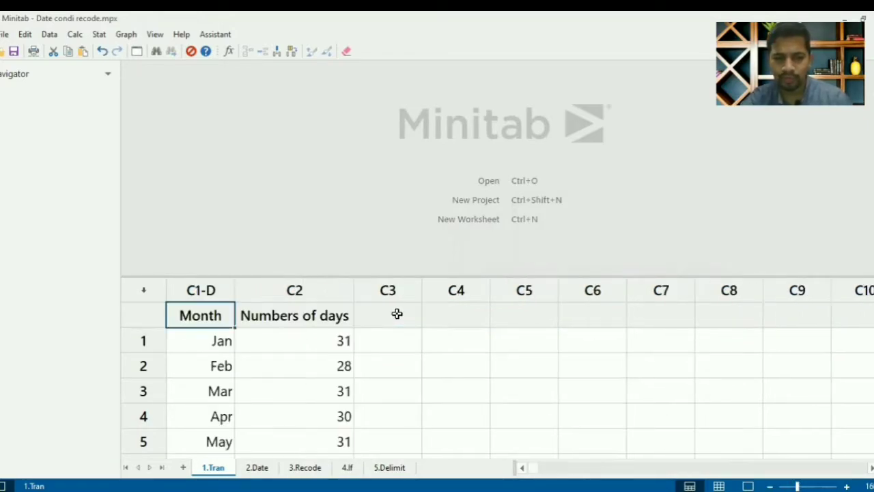
pyautogui.click(49, 35)
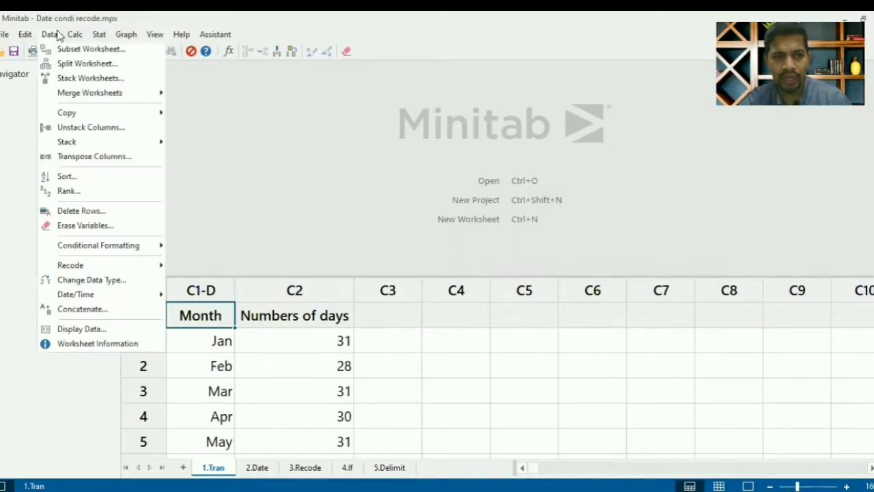
pyautogui.click(85, 156)
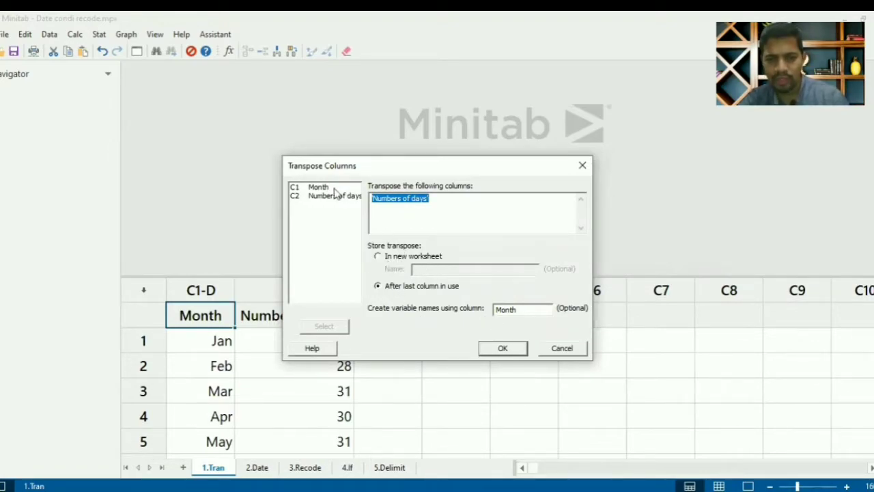
pyautogui.click(502, 348)
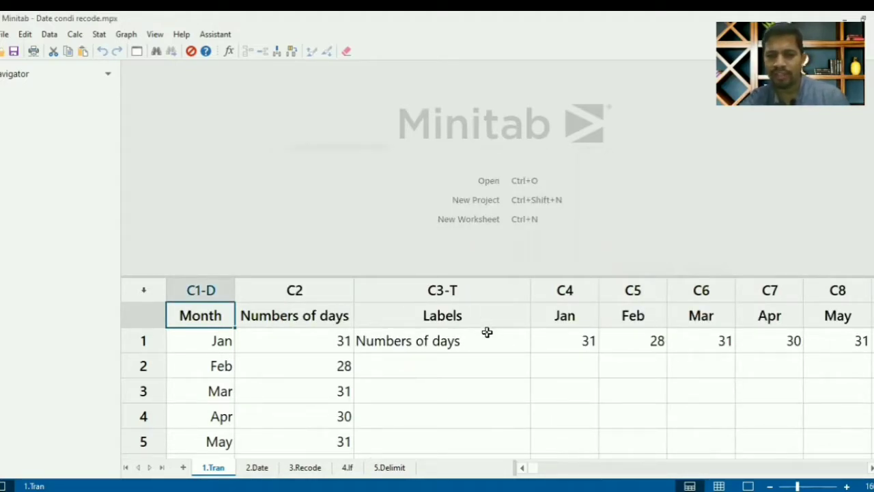
pyautogui.click(487, 331)
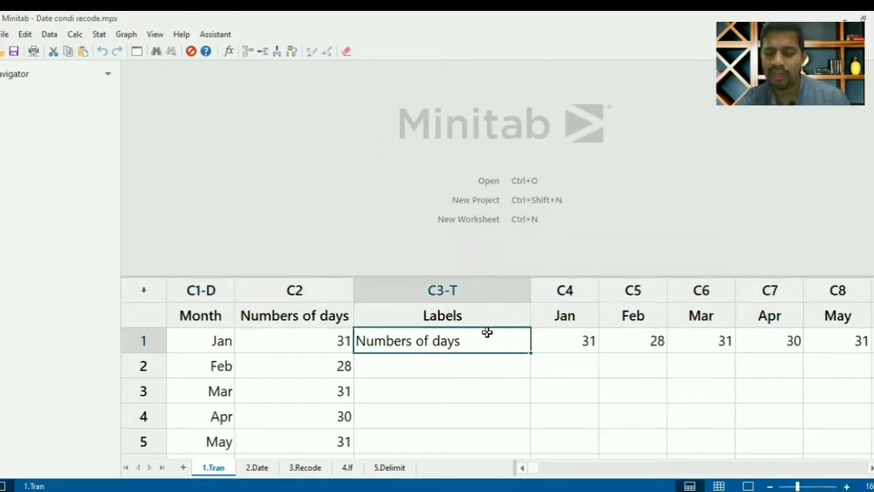
# - Clear the data under the Month through Month_Text headers in worksheet 2.Date, keeping the Date column and the headers
pyautogui.click(269, 473)
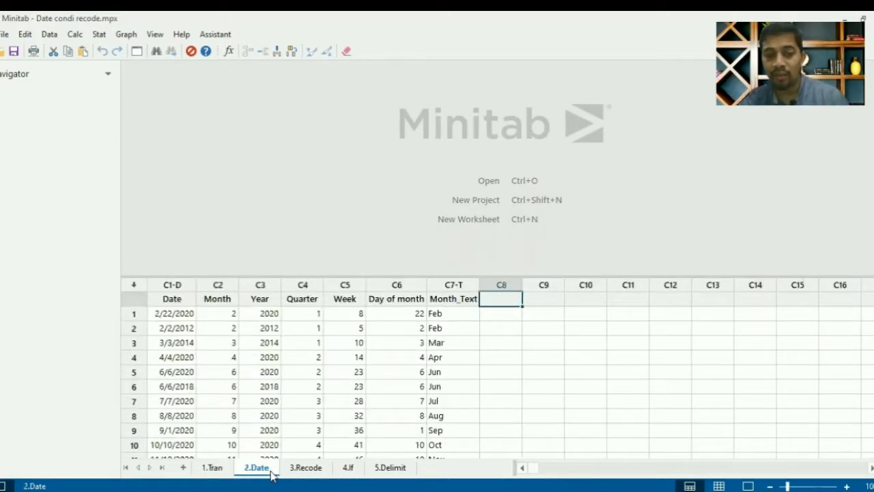
pyautogui.moveTo(223, 308); pyautogui.dragTo(466, 328)
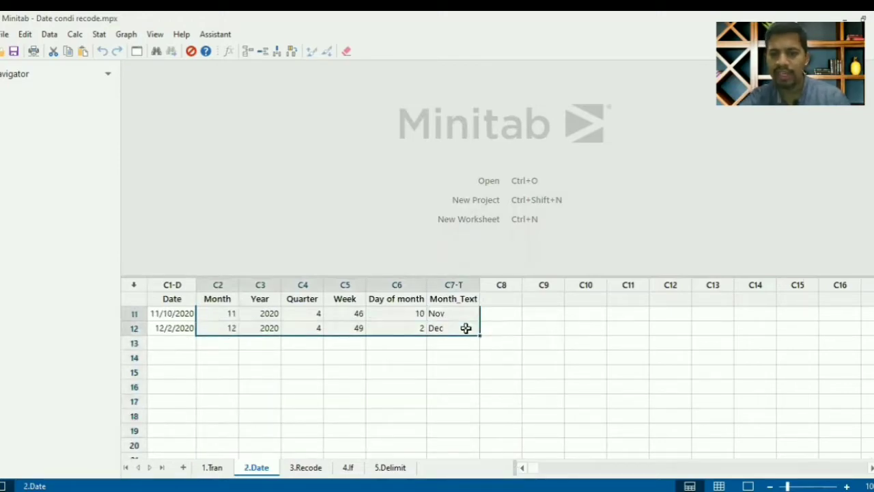
pyautogui.press('Delete')
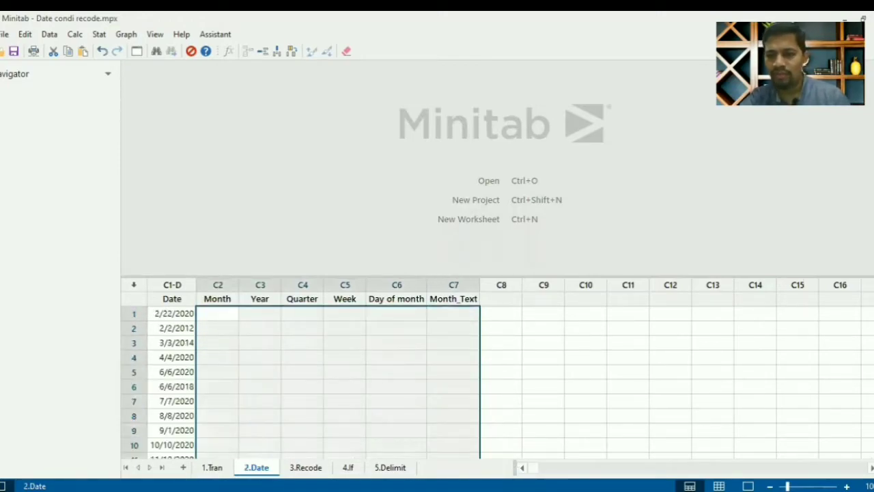
# - Go through the empty Month, Year, Quarter, Week, Day of month and Month_Text columns beside the Date column
pyautogui.click(223, 312)
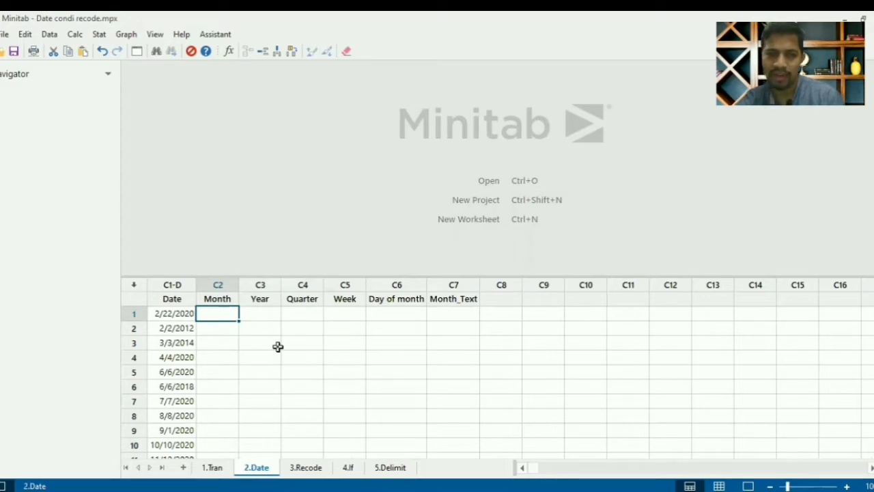
pyautogui.click(262, 311)
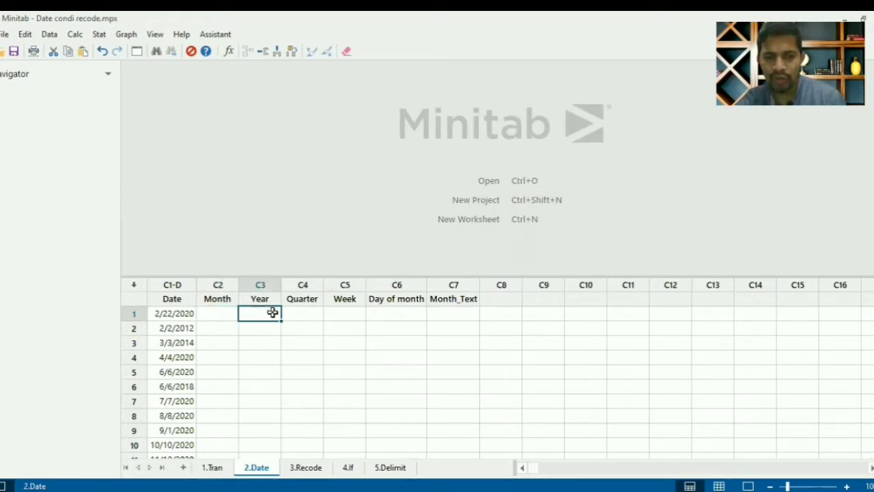
pyautogui.click(309, 315)
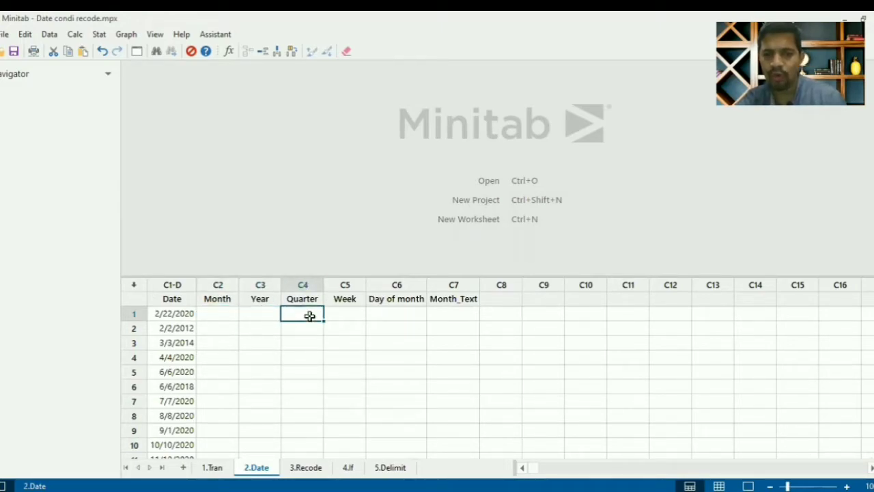
pyautogui.click(328, 316)
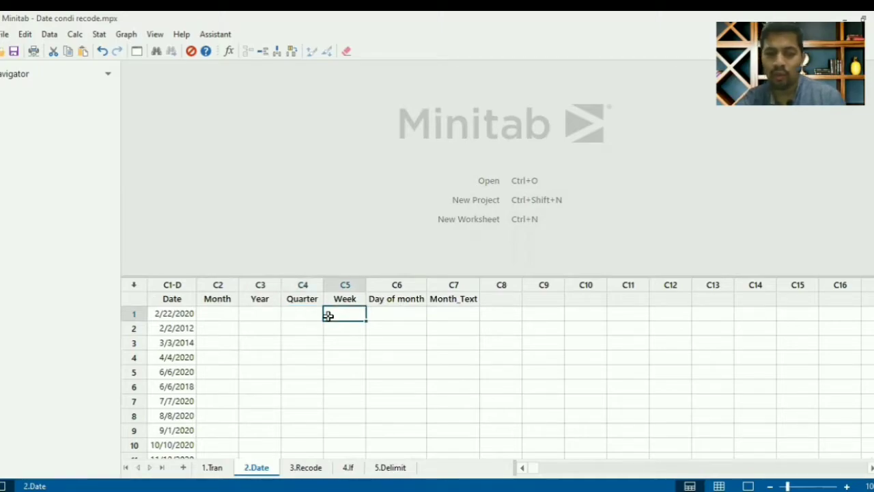
pyautogui.click(385, 315)
pyautogui.click(441, 313)
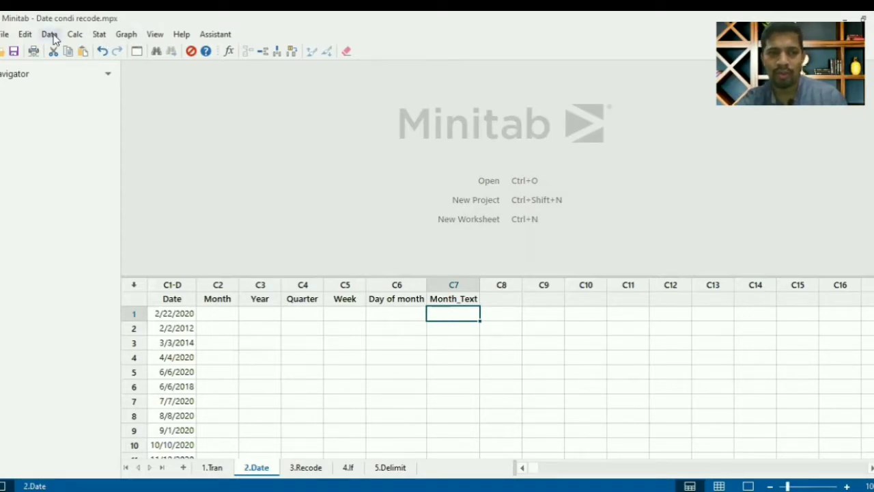
pyautogui.moveTo(224, 298); pyautogui.dragTo(461, 295)
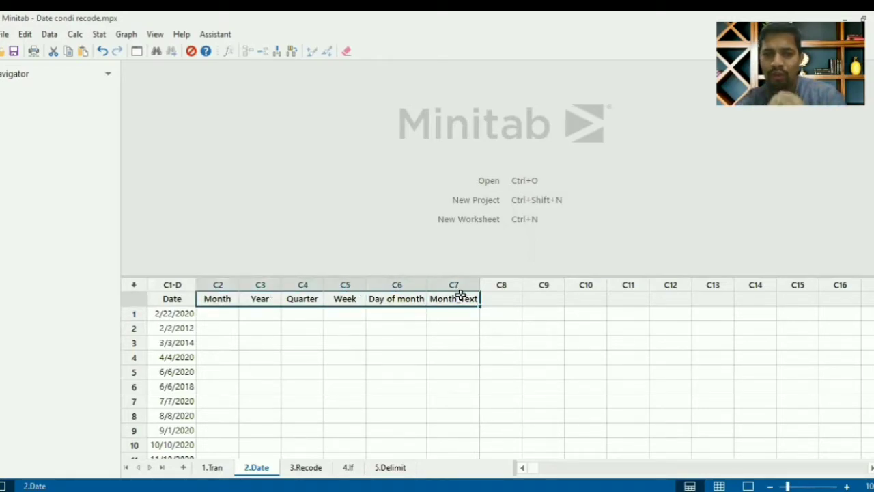
# - Start Extract from Date/Time to Numeric, reset its settings, and use Date as the source column
pyautogui.click(50, 34)
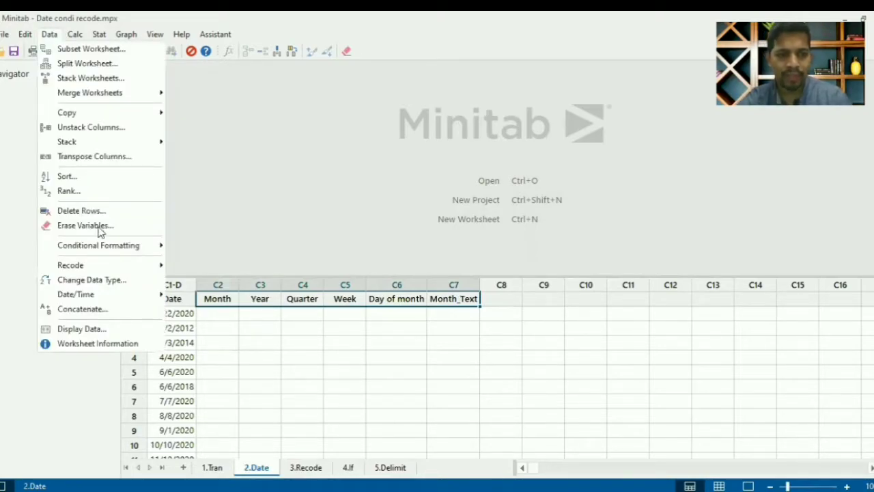
pyautogui.moveTo(98, 299)
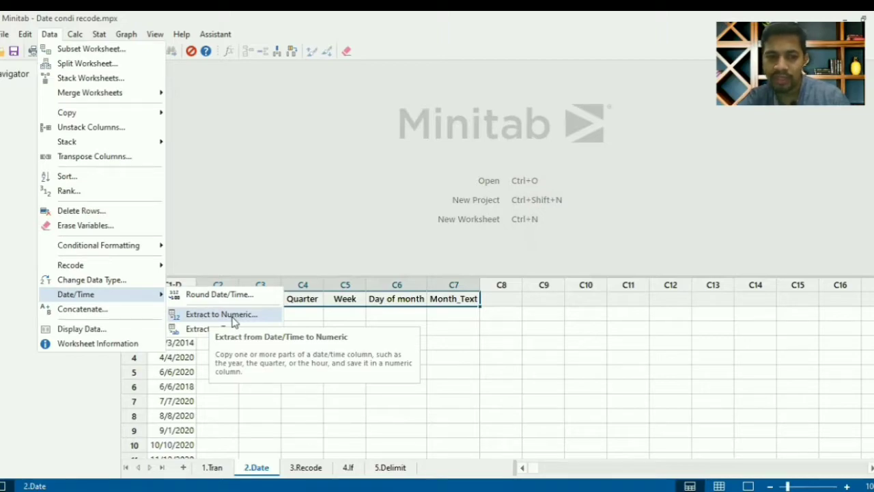
pyautogui.click(227, 319)
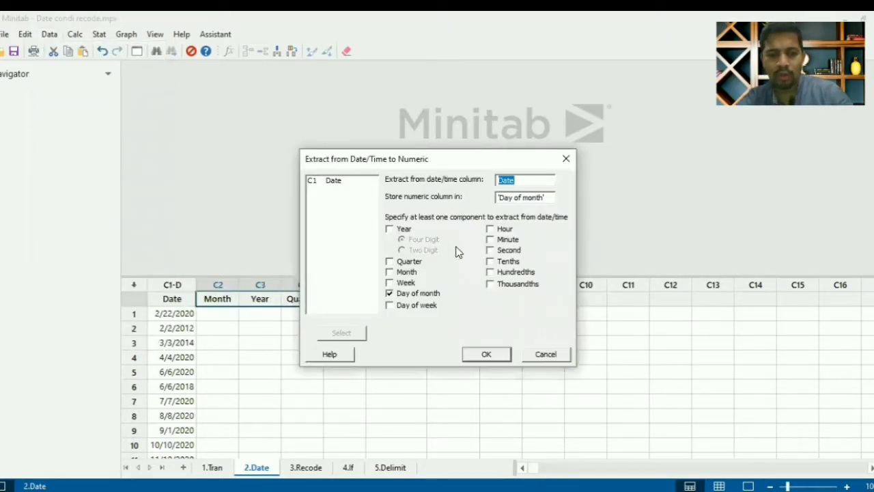
pyautogui.press('F3')
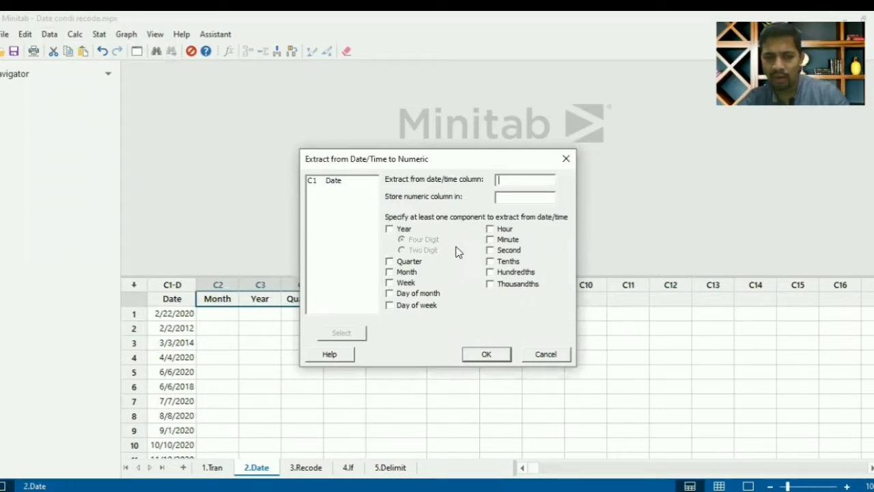
pyautogui.click(339, 183)
pyautogui.doubleClick(340, 183)
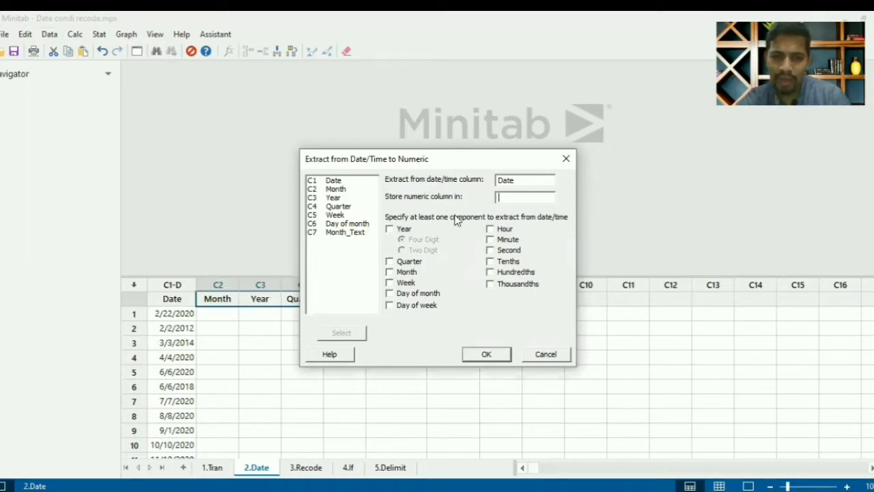
# - Extract only the Month component of the dates and store it in the Month column
pyautogui.doubleClick(342, 190)
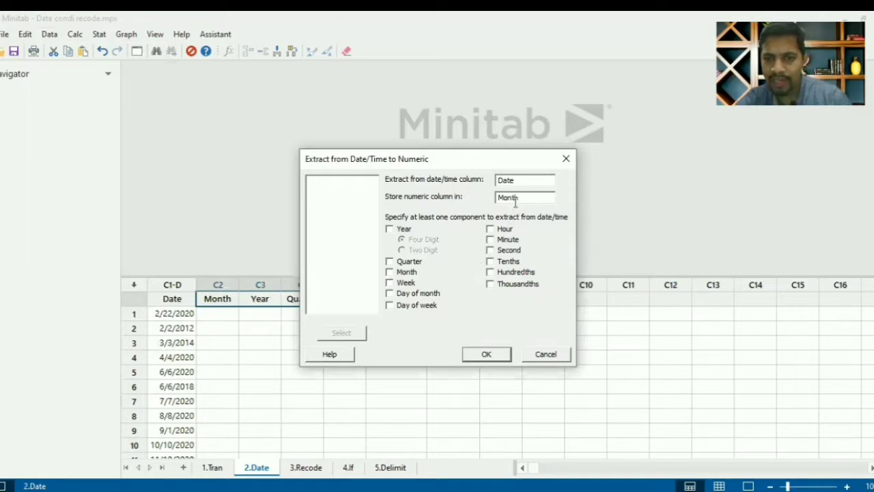
pyautogui.click(390, 273)
pyautogui.click(391, 272)
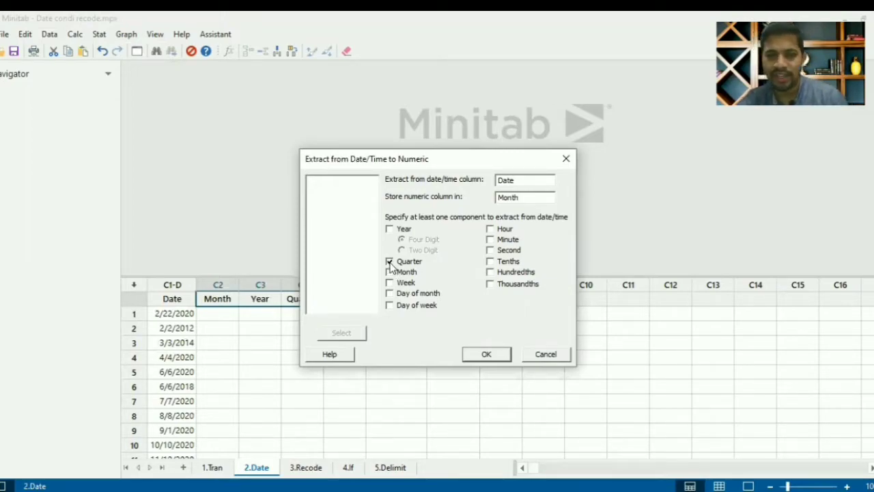
pyautogui.click(390, 272)
pyautogui.click(484, 356)
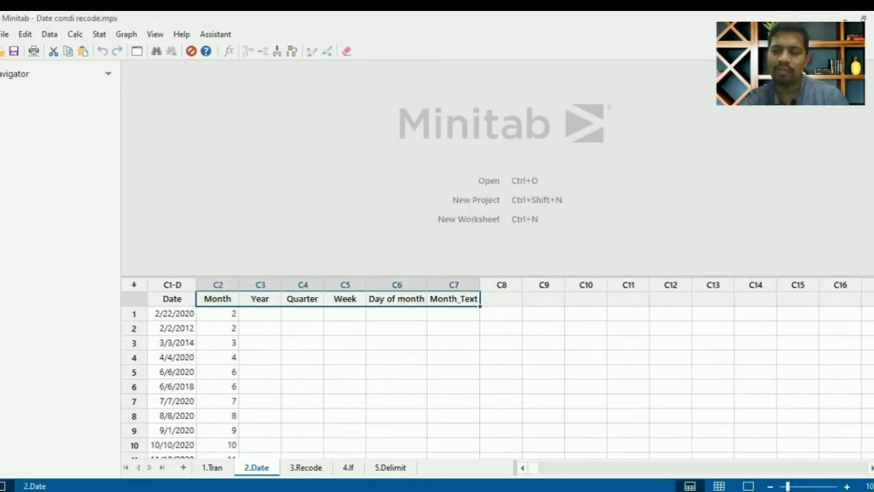
# - Extract only the Year component of the dates as a four-digit number and store it in the Year column
pyautogui.click(265, 311)
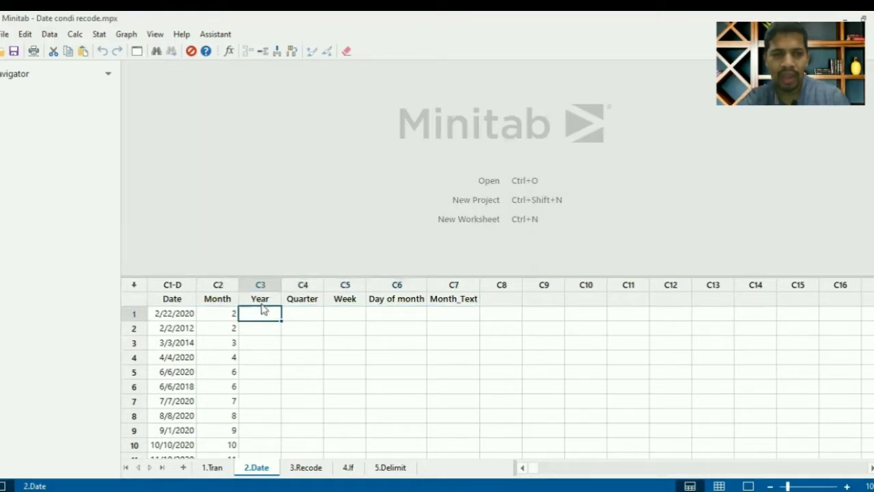
pyautogui.click(137, 52)
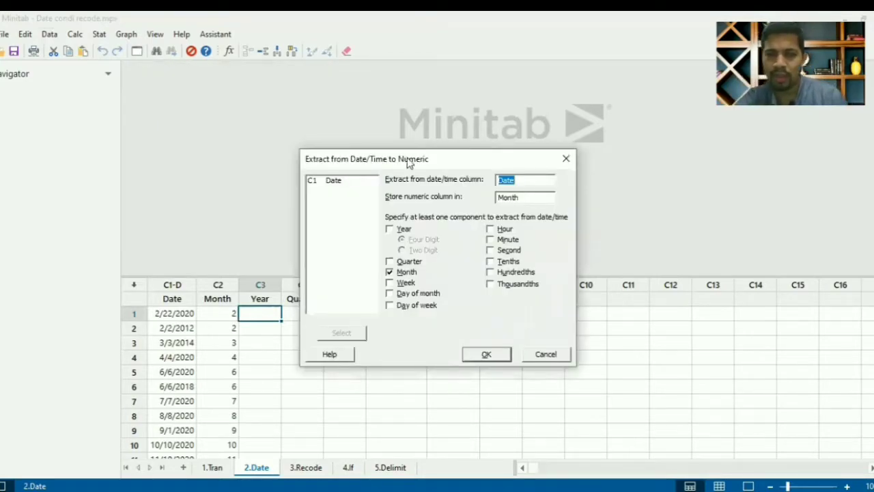
pyautogui.doubleClick(517, 199)
pyautogui.press('BackSpace')
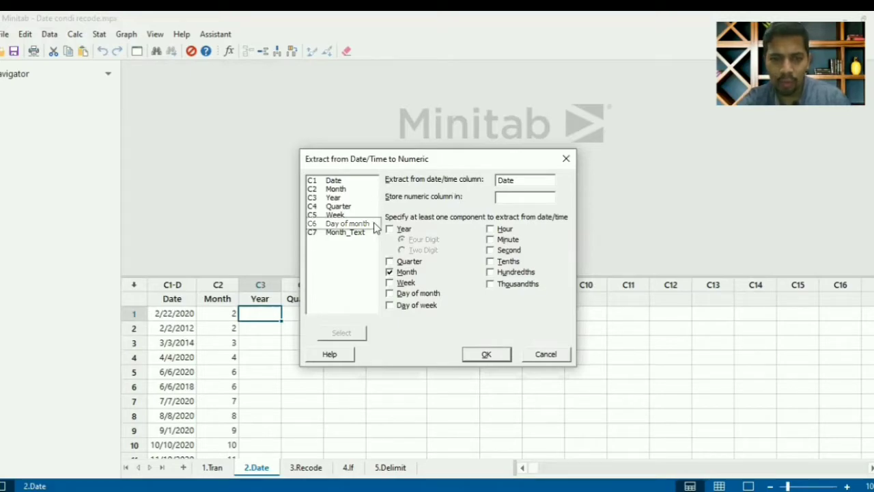
pyautogui.click(335, 197)
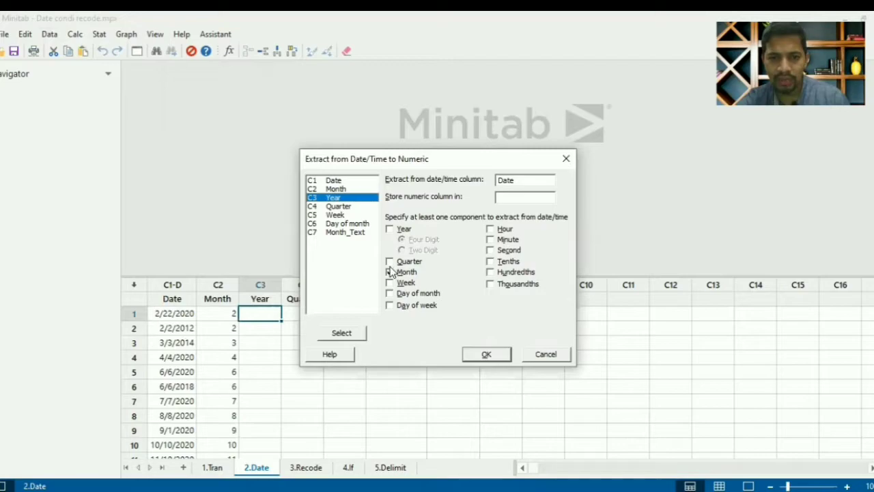
pyautogui.click(358, 333)
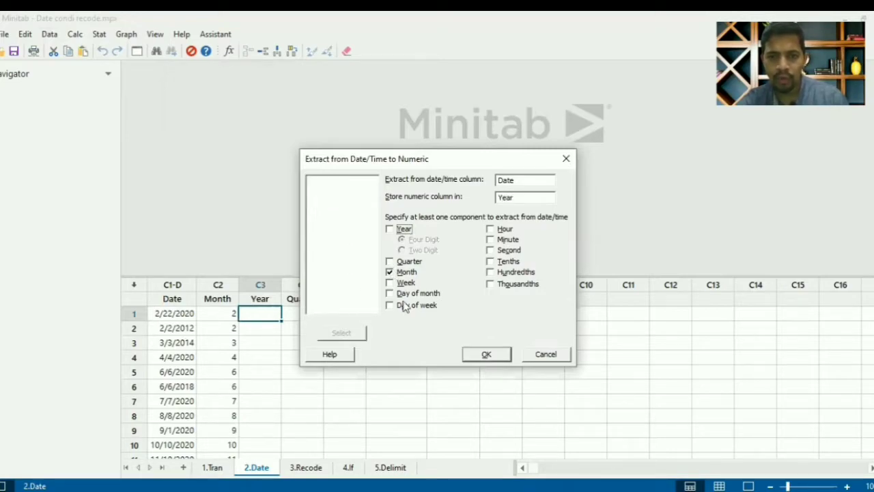
pyautogui.click(390, 272)
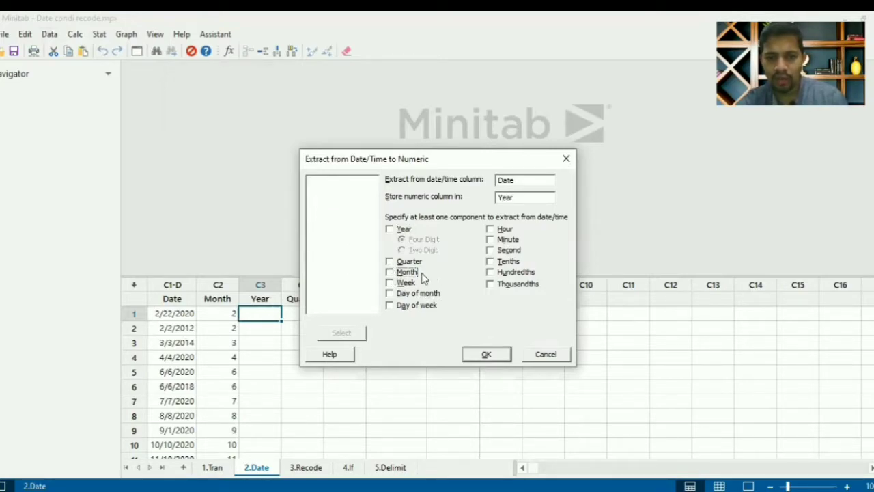
pyautogui.click(393, 229)
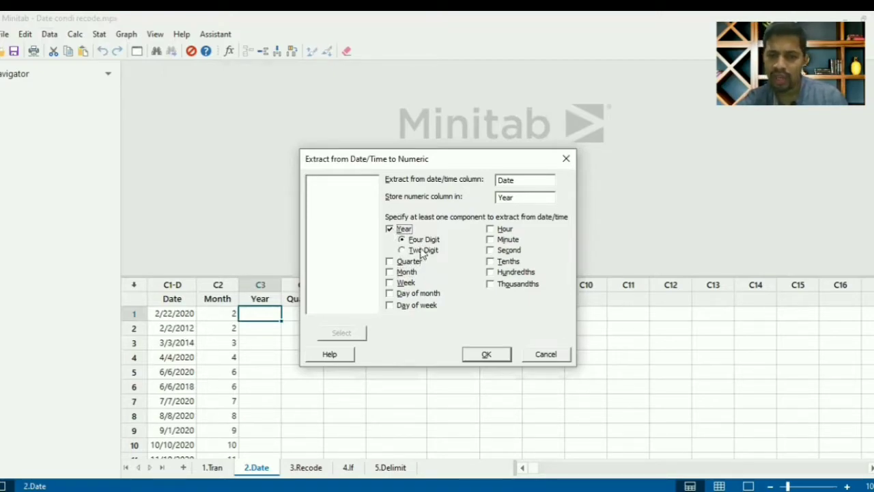
pyautogui.click(486, 354)
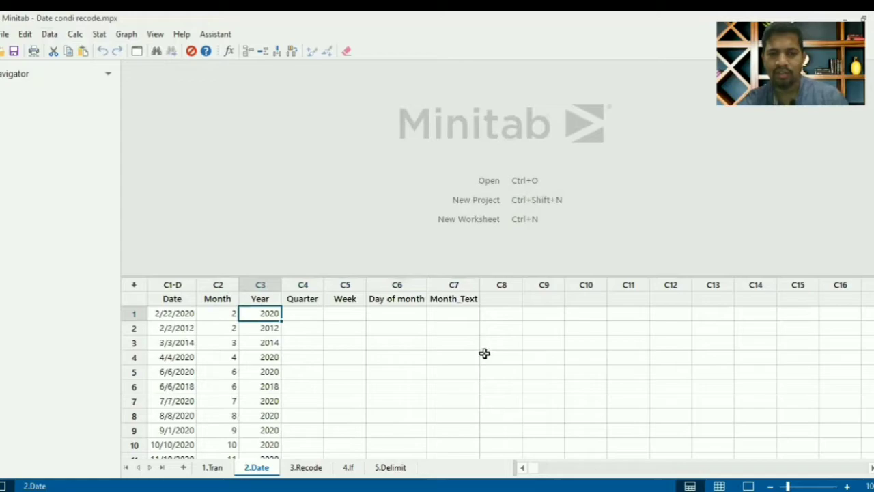
# - Extract only the Quarter component of the dates as a number, store it in the Quarter column, and check the first rows
pyautogui.click(307, 314)
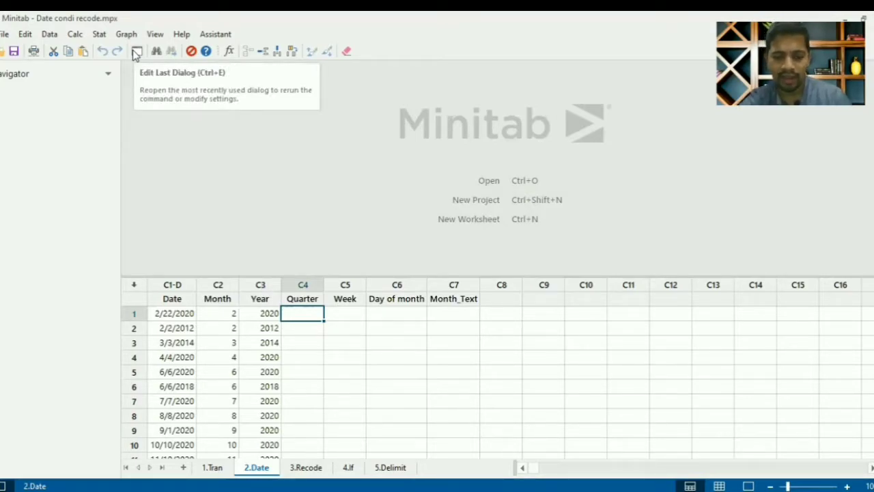
pyautogui.click(136, 52)
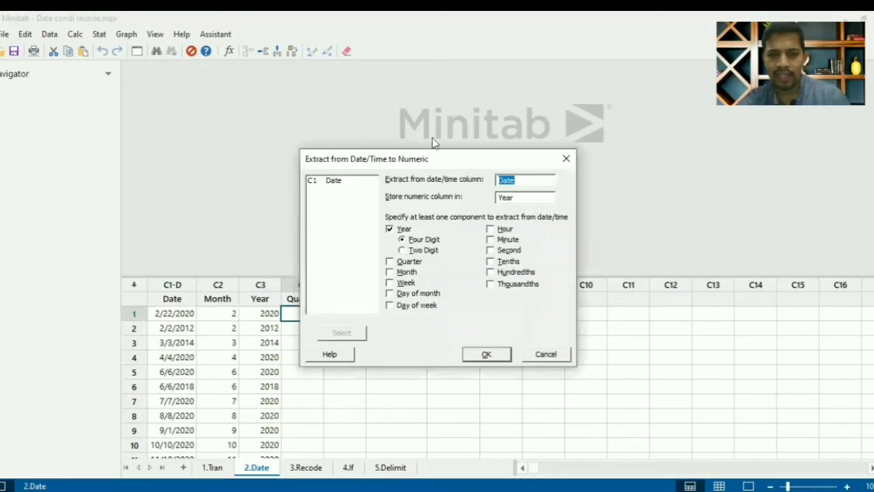
pyautogui.doubleClick(521, 199)
pyautogui.press('BackSpace')
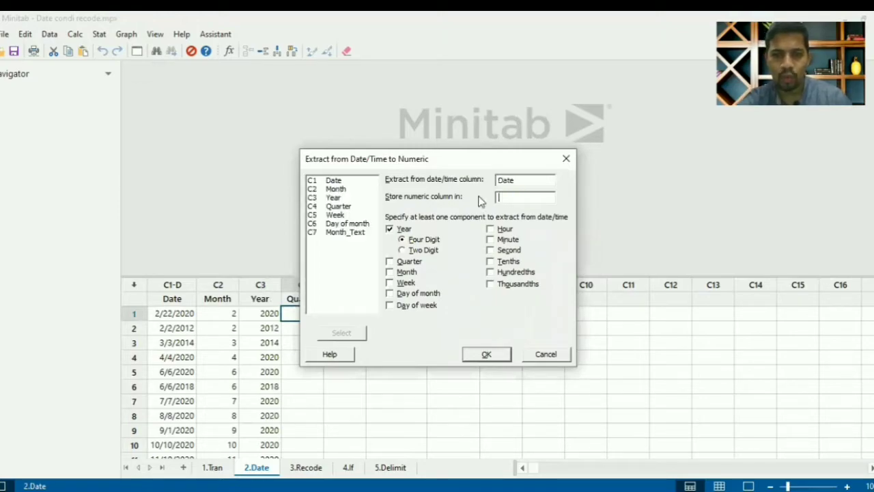
pyautogui.click(345, 207)
pyautogui.doubleClick(345, 206)
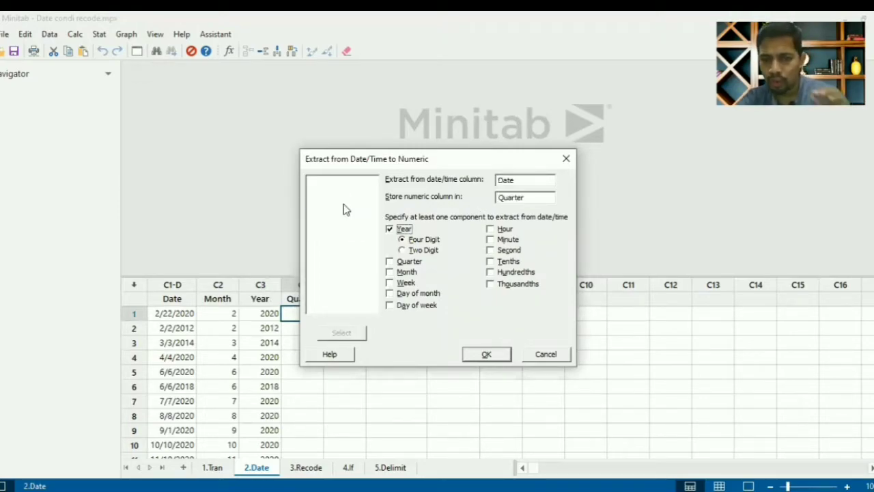
pyautogui.click(389, 229)
pyautogui.click(389, 262)
pyautogui.click(494, 357)
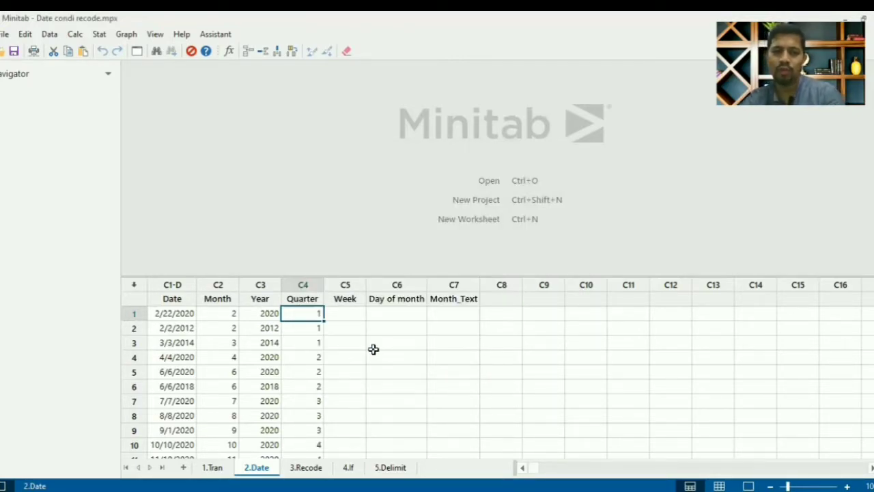
pyautogui.press('Down')
pyautogui.press('Down')
pyautogui.press('Down')
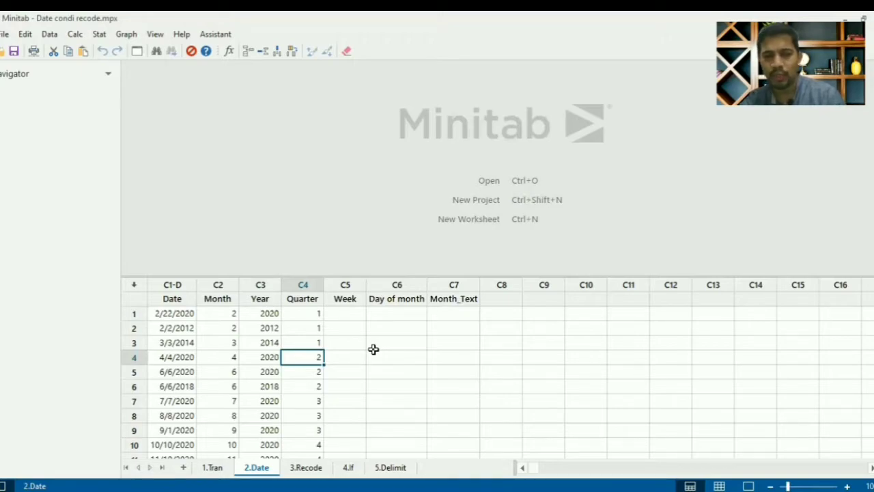
# - Extract only the Week component of the dates as a number and store it in the Week column
pyautogui.click(347, 313)
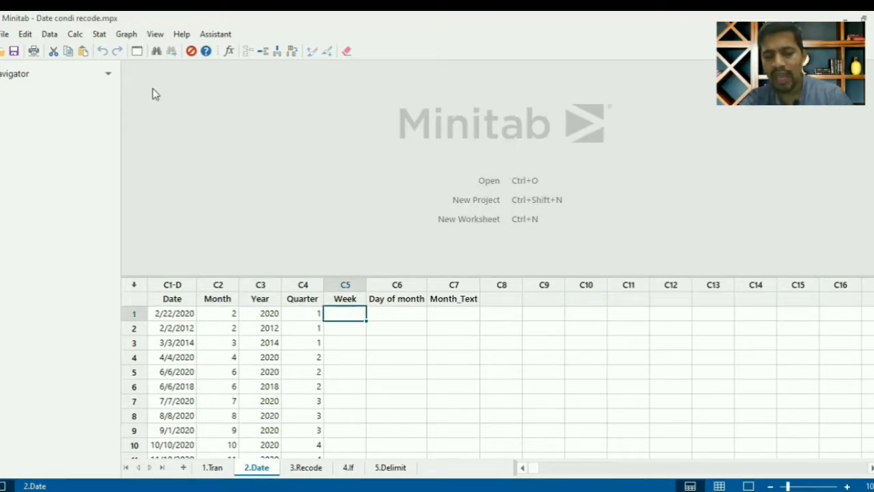
pyautogui.hotkey('ctrl', 'e')
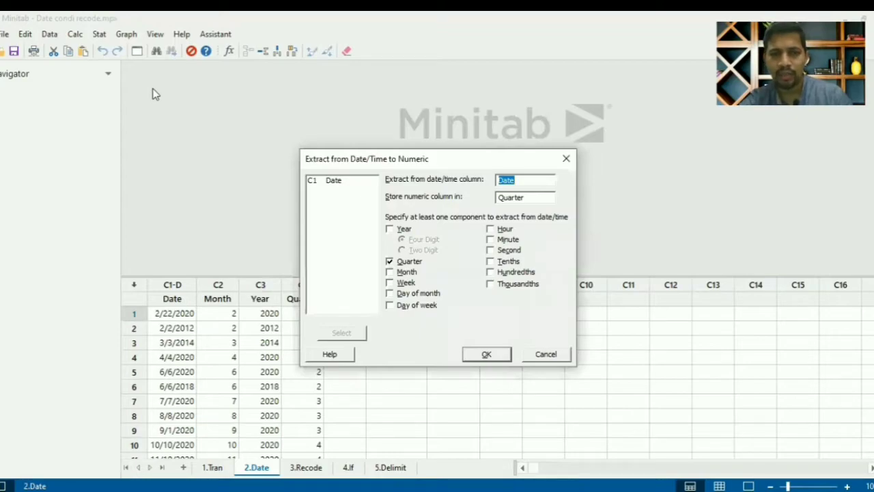
pyautogui.click(534, 198)
pyautogui.press('BackSpace')
pyautogui.write('Week')
pyautogui.press('Tab')
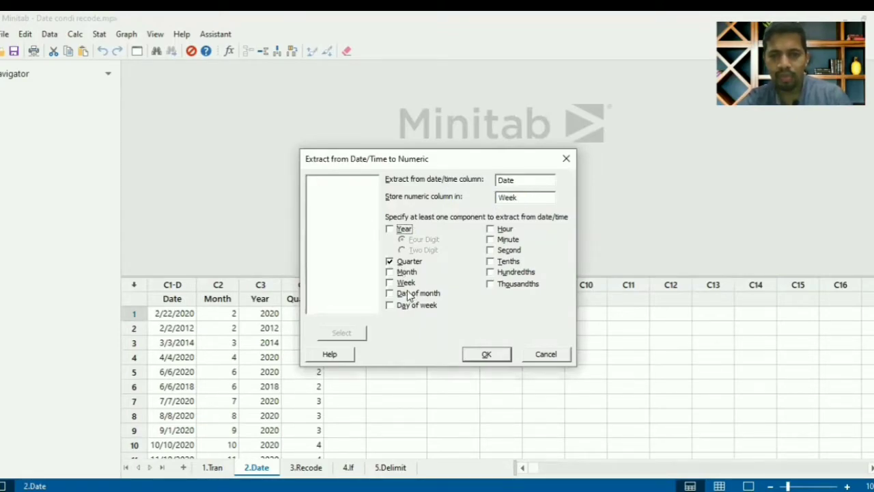
pyautogui.click(390, 262)
pyautogui.click(391, 283)
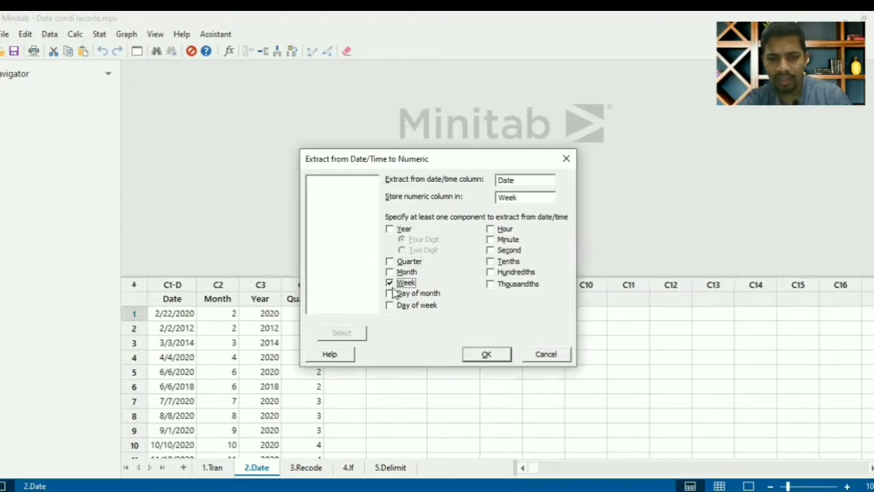
pyautogui.click(485, 354)
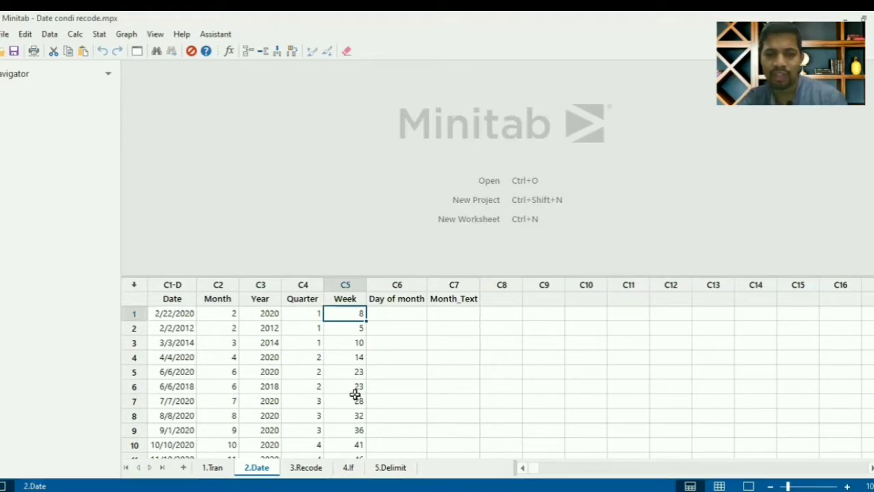
# - Extract only the Day of month component of the dates as a number and store it in the Day of month column
pyautogui.click(399, 322)
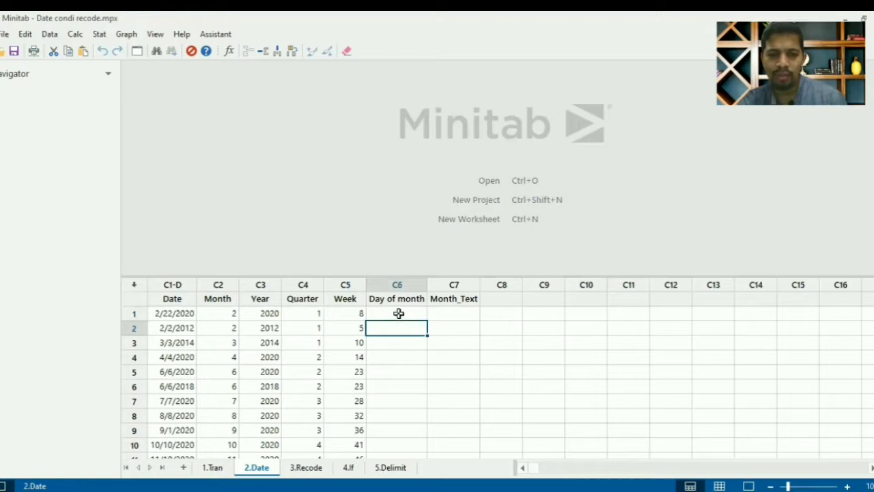
pyautogui.click(398, 313)
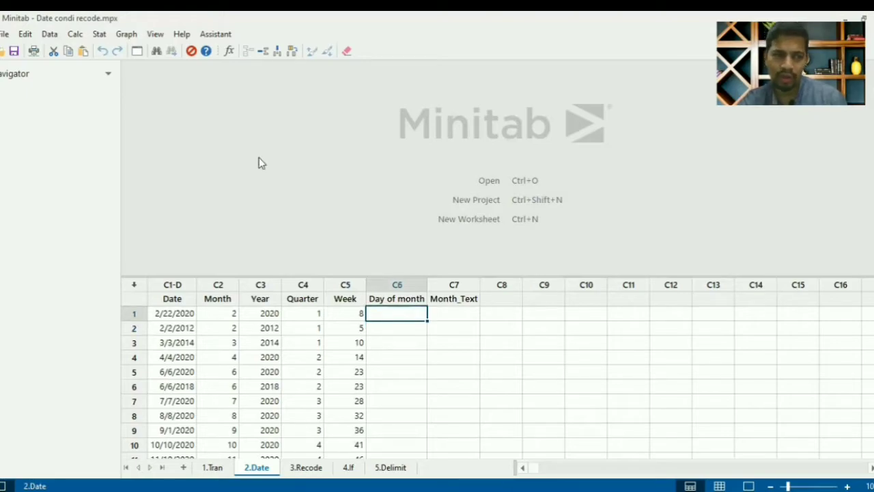
pyautogui.click(136, 51)
pyautogui.click(394, 286)
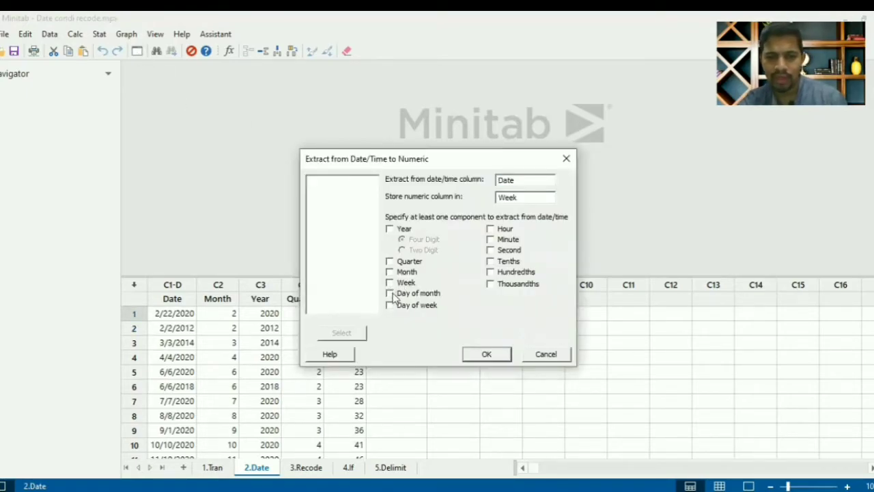
pyautogui.doubleClick(519, 198)
pyautogui.press('BackSpace')
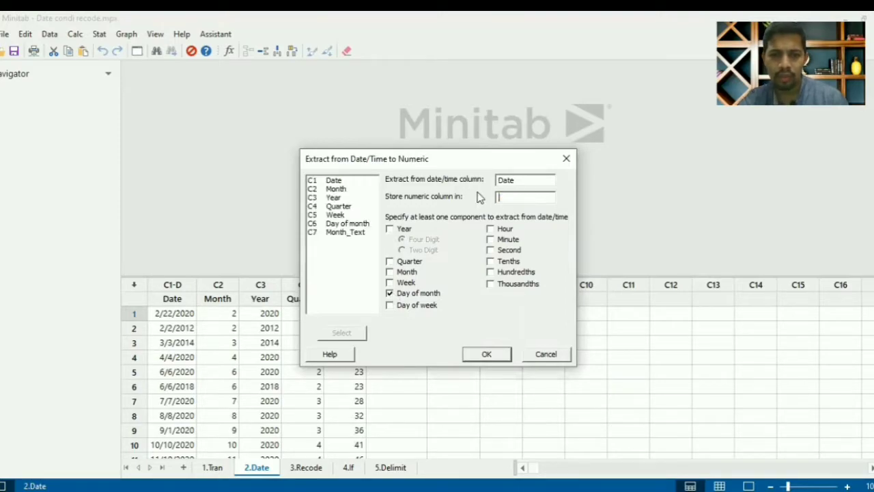
pyautogui.doubleClick(360, 224)
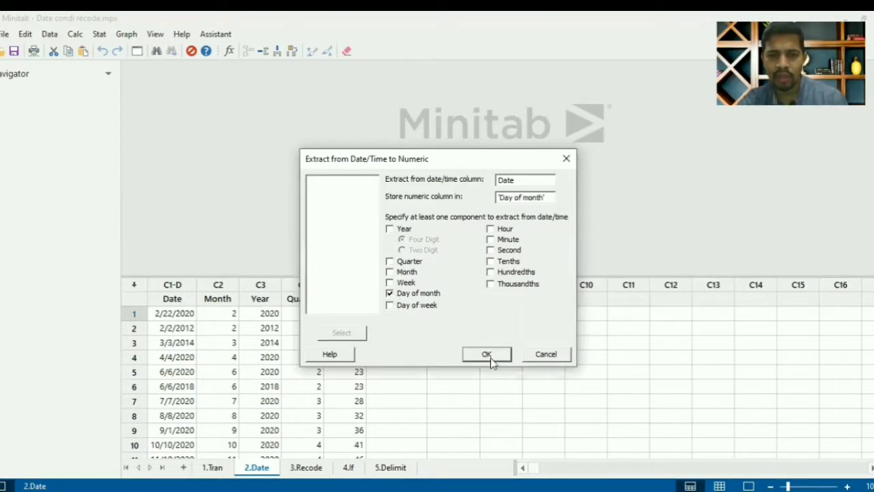
pyautogui.click(487, 354)
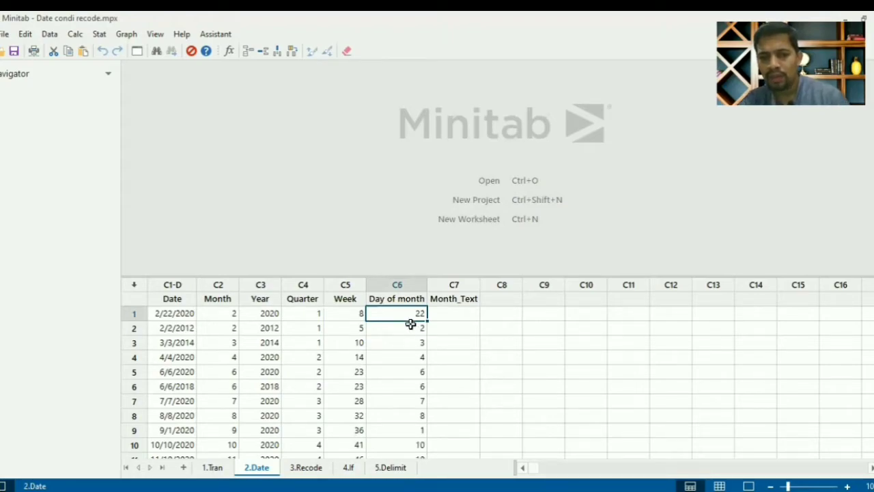
pyautogui.click(352, 318)
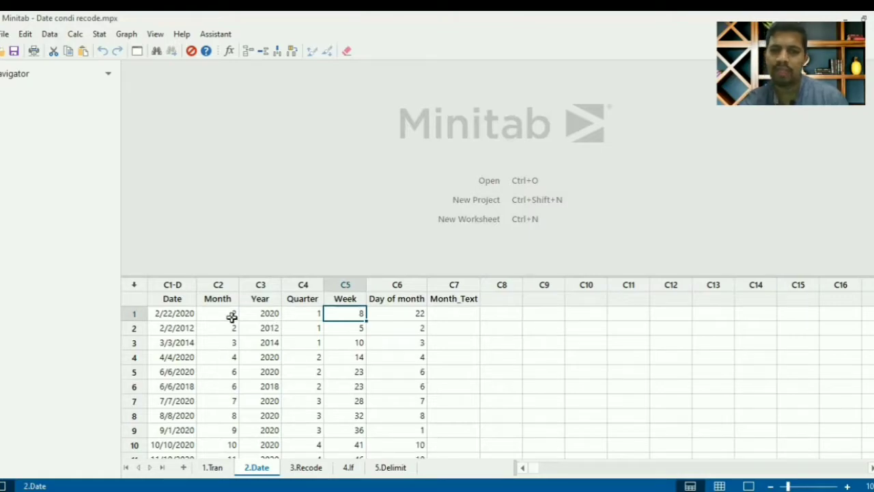
# - Use Extract from Date/Time to Text with its settings reset to store the Month component of Date in the Month_Text column
pyautogui.click(449, 312)
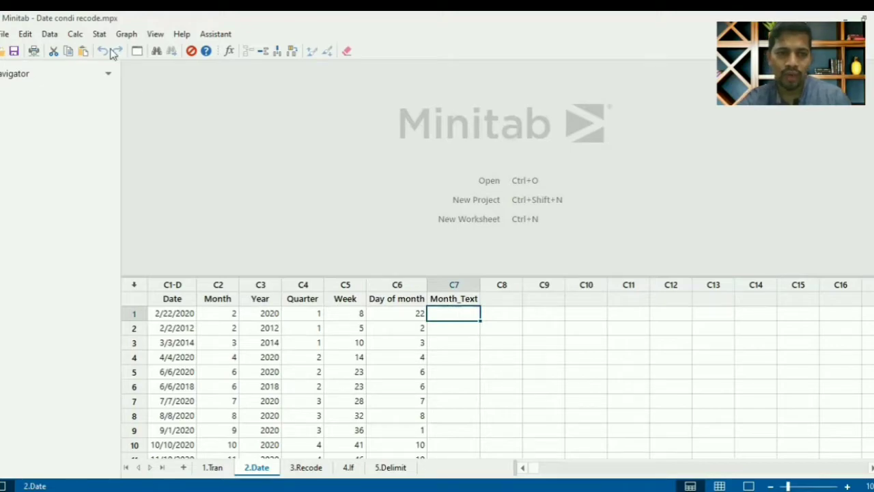
pyautogui.click(51, 35)
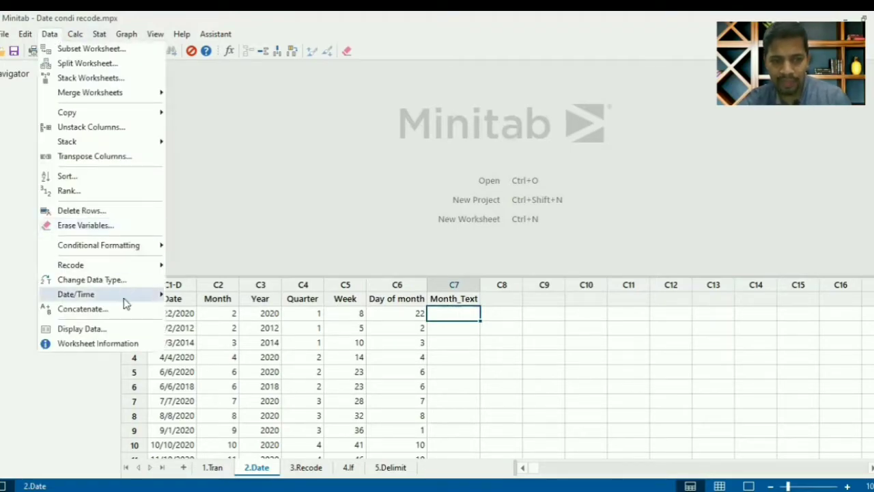
pyautogui.moveTo(124, 299)
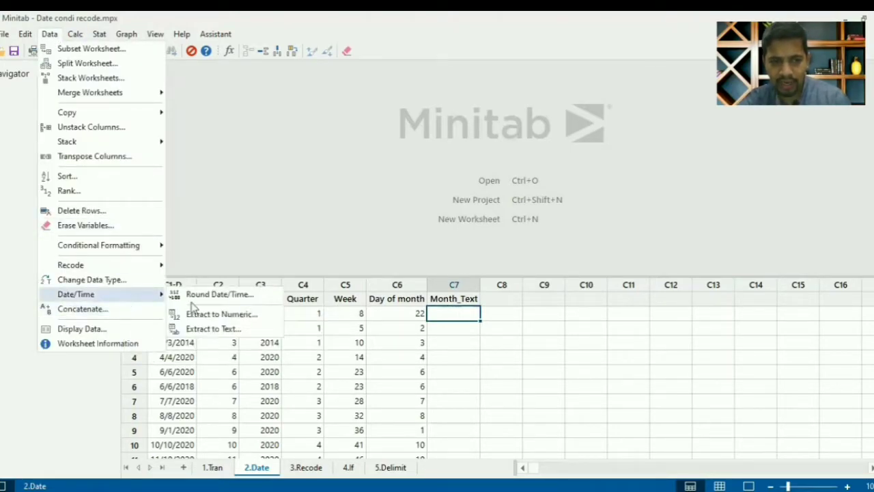
pyautogui.click(229, 330)
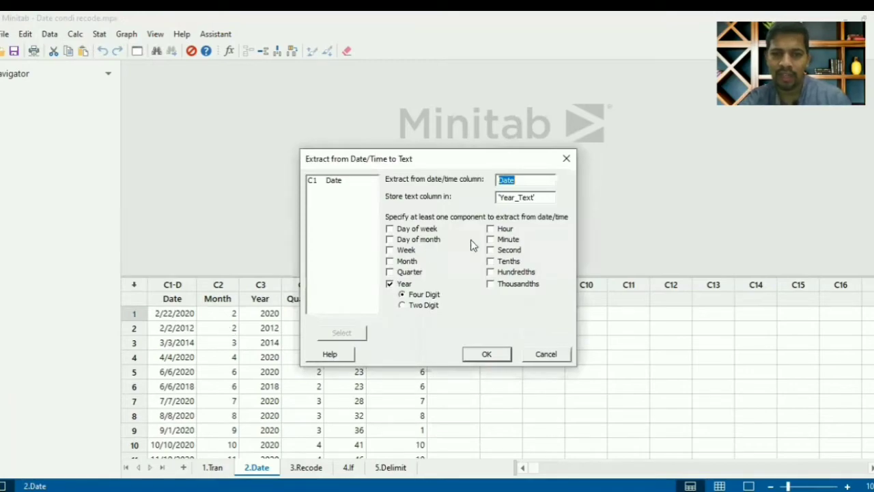
pyautogui.press('F3')
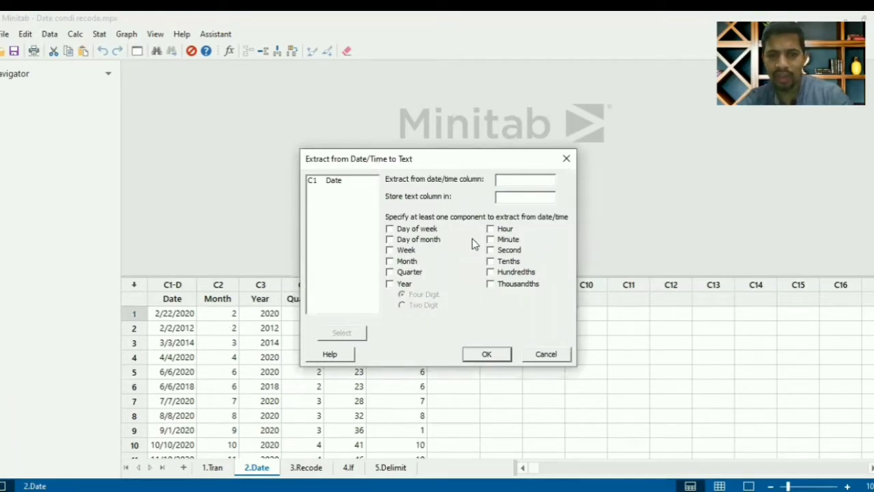
pyautogui.doubleClick(345, 181)
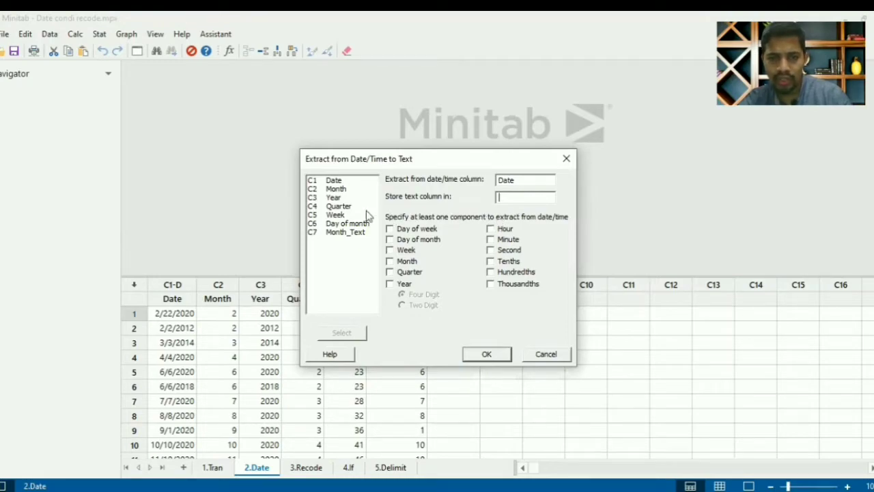
pyautogui.doubleClick(348, 233)
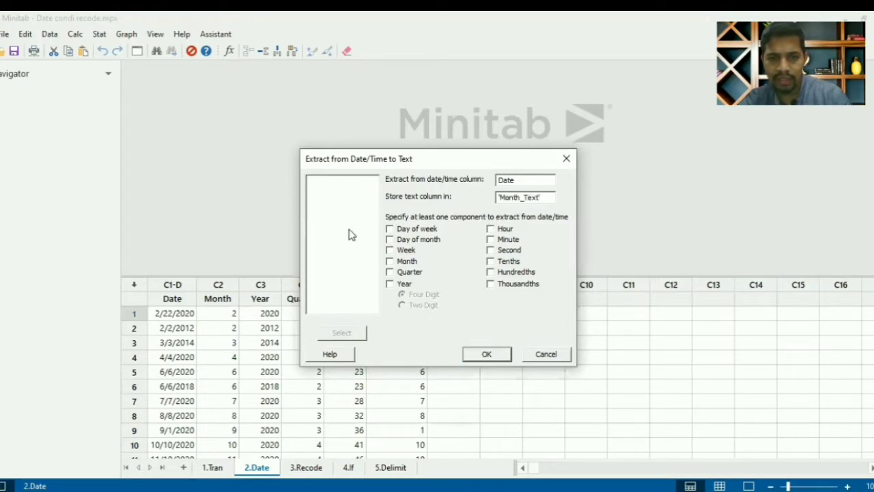
pyautogui.click(391, 262)
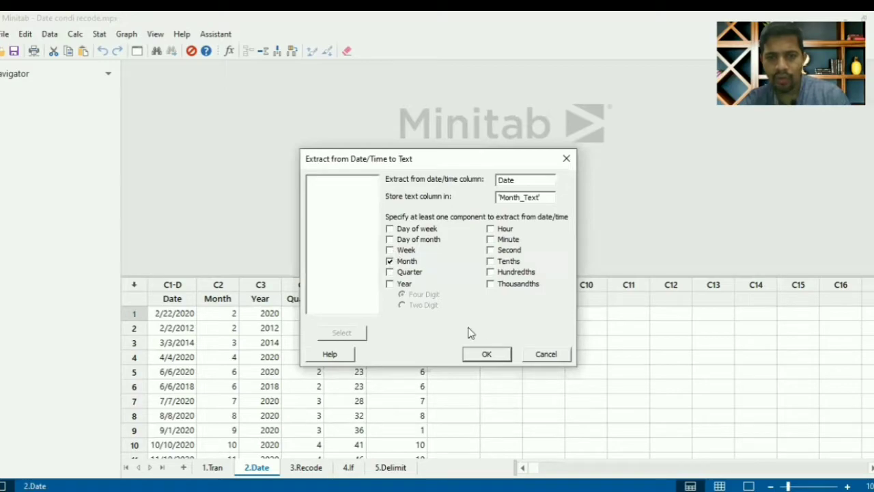
pyautogui.click(486, 355)
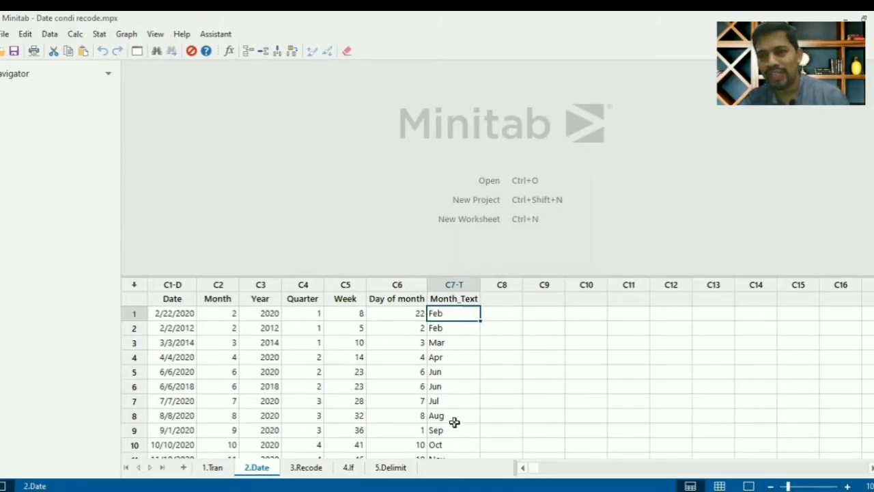
# - On the 3.Recode worksheet, review the City and Rain_mm data and clear the old Recoded Rain_mm and Recoded Rain_mm_1 columns
pyautogui.click(304, 470)
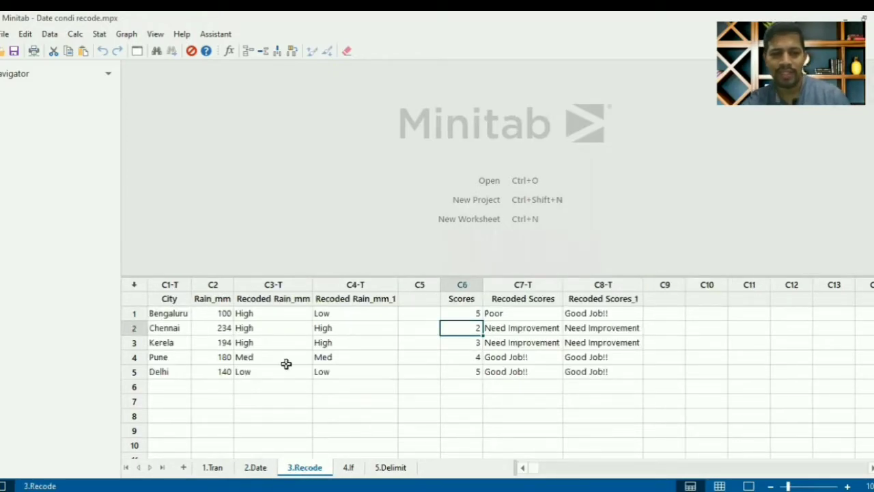
pyautogui.moveTo(182, 314); pyautogui.dragTo(182, 373)
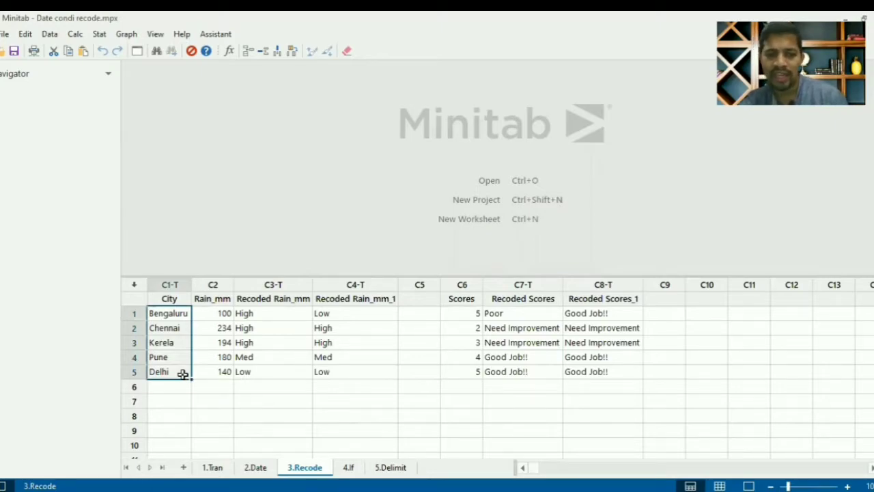
pyautogui.moveTo(217, 313); pyautogui.dragTo(222, 372)
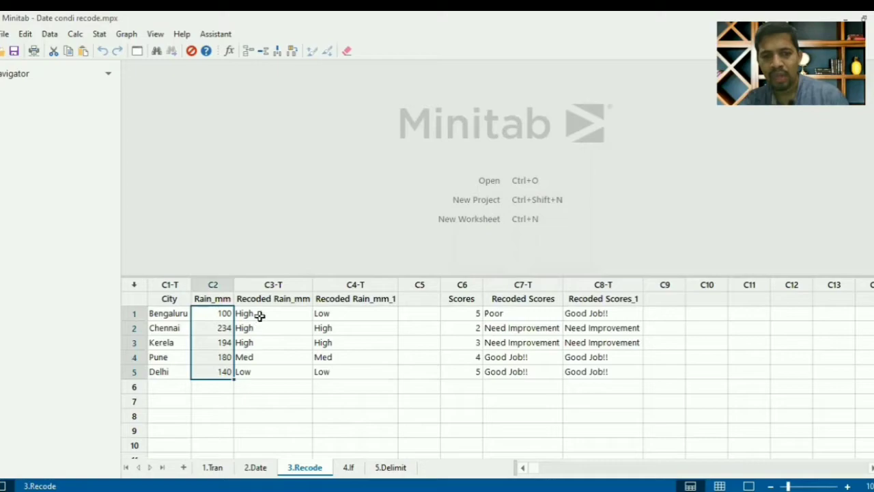
pyautogui.moveTo(275, 302); pyautogui.dragTo(344, 369)
pyautogui.press('Delete')
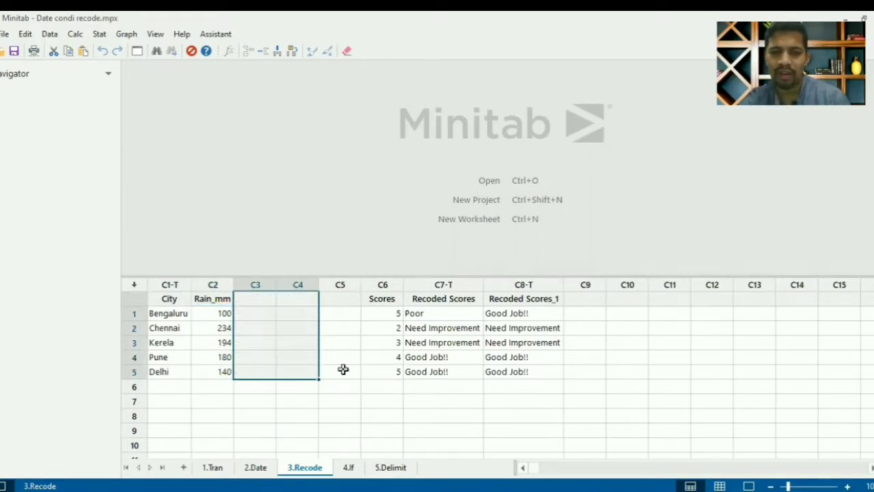
pyautogui.click(263, 301)
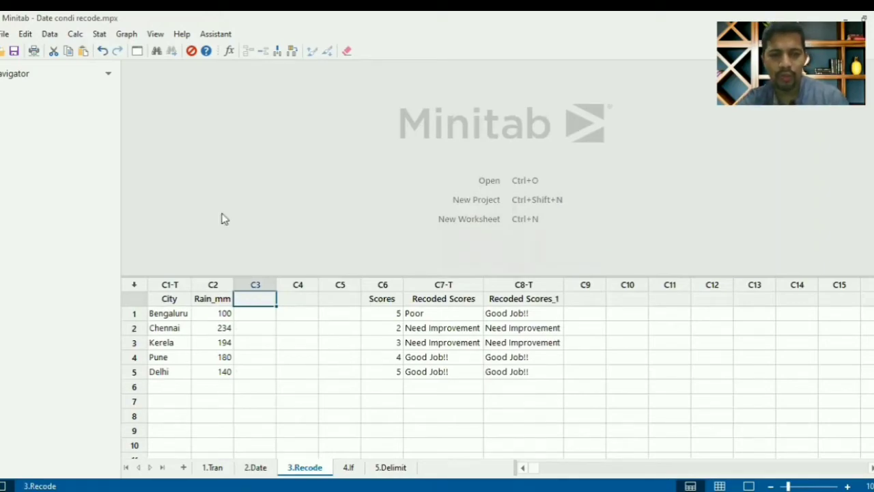
# - Start Recode to Text and replace the column being recoded with Rain_mm
pyautogui.click(54, 34)
pyautogui.moveTo(115, 266)
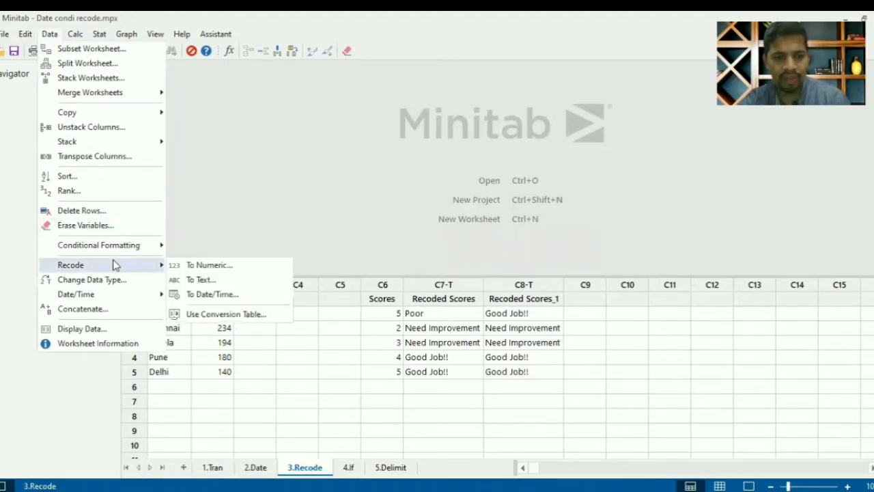
pyautogui.click(225, 285)
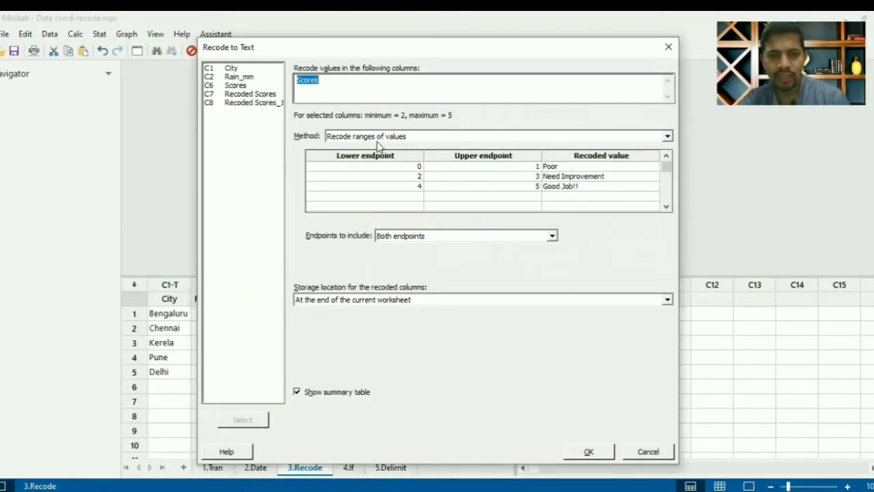
pyautogui.click(347, 86)
pyautogui.moveTo(347, 86); pyautogui.dragTo(278, 75)
pyautogui.press('Delete')
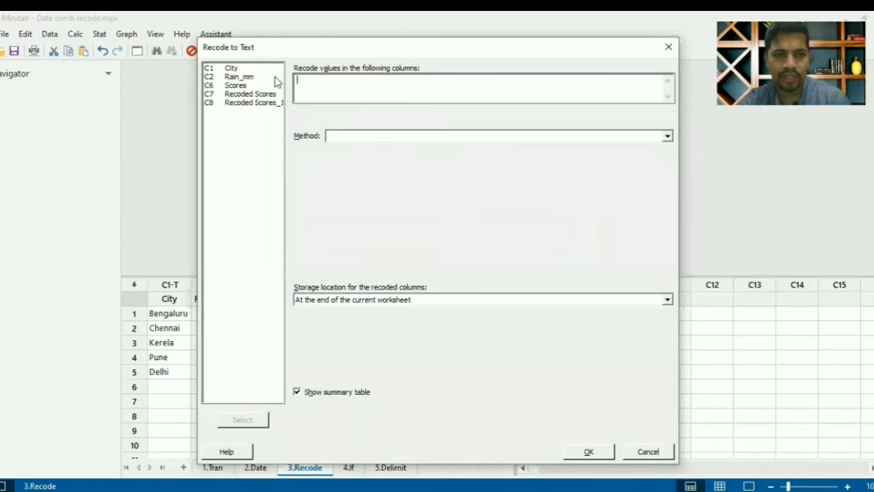
pyautogui.doubleClick(239, 77)
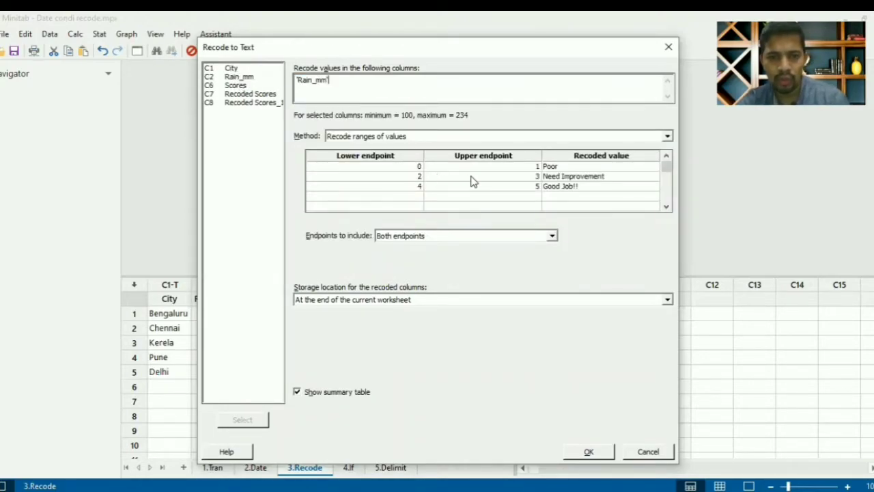
# - Define the first recode range as 0 to 100 with the recoded value Low Rain
pyautogui.click(412, 168)
pyautogui.press('BackSpace')
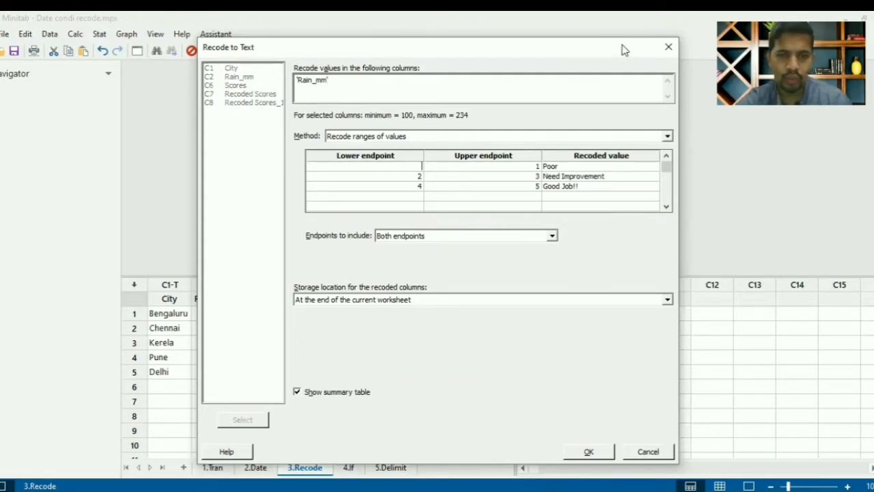
pyautogui.moveTo(623, 50); pyautogui.dragTo(704, 24)
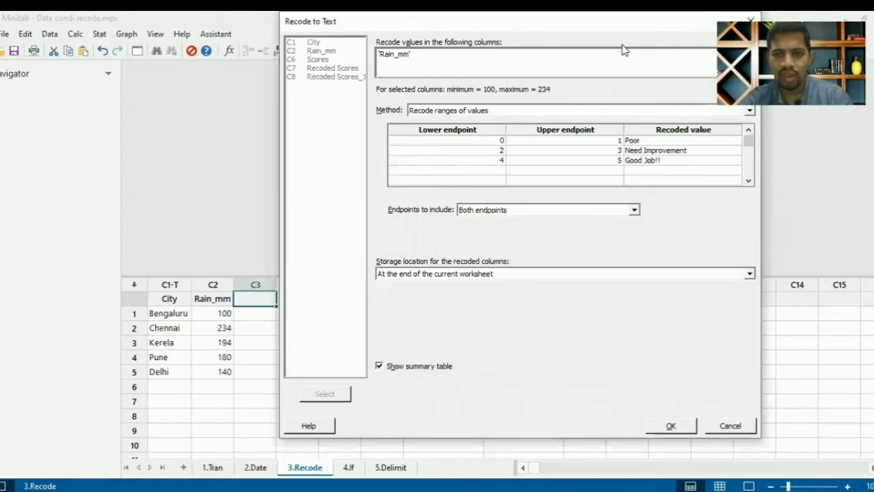
pyautogui.click(615, 140)
pyautogui.write('100')
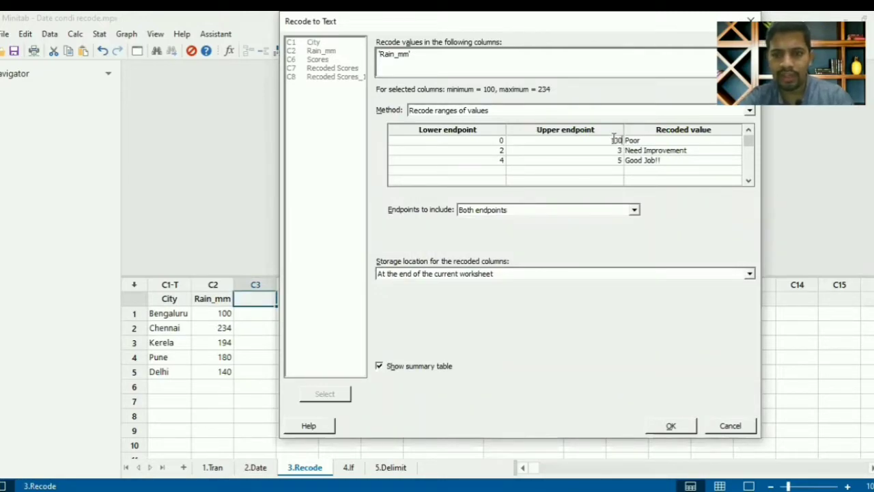
pyautogui.click(653, 139)
pyautogui.write('Low Rain')
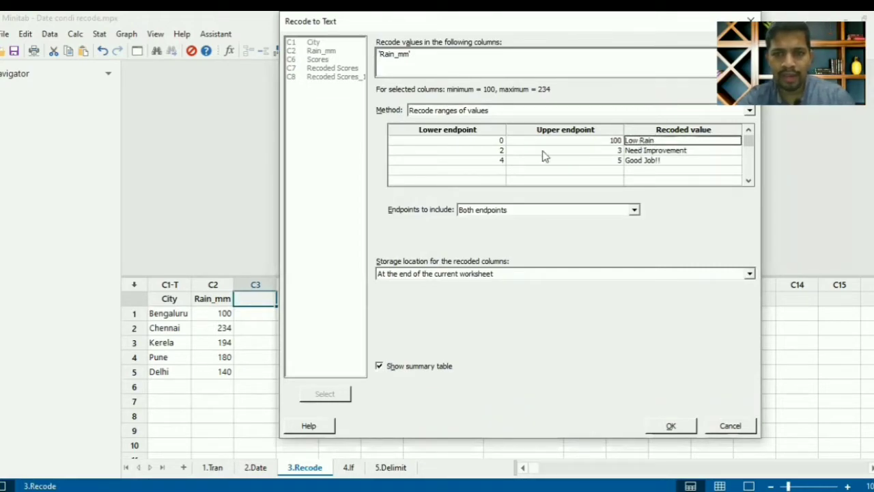
# - Define the second recode range as 101 to 180 with the recoded value Moderate Rain
pyautogui.click(485, 150)
pyautogui.write('101')
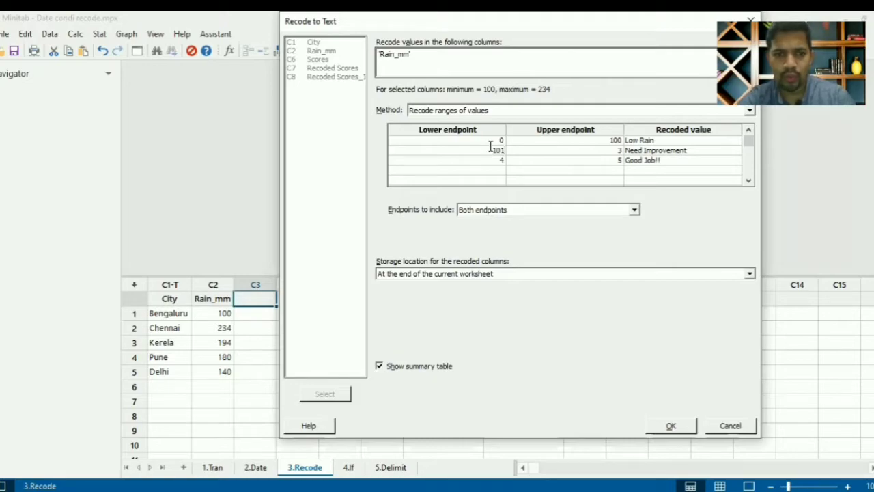
pyautogui.click(580, 153)
pyautogui.write('180')
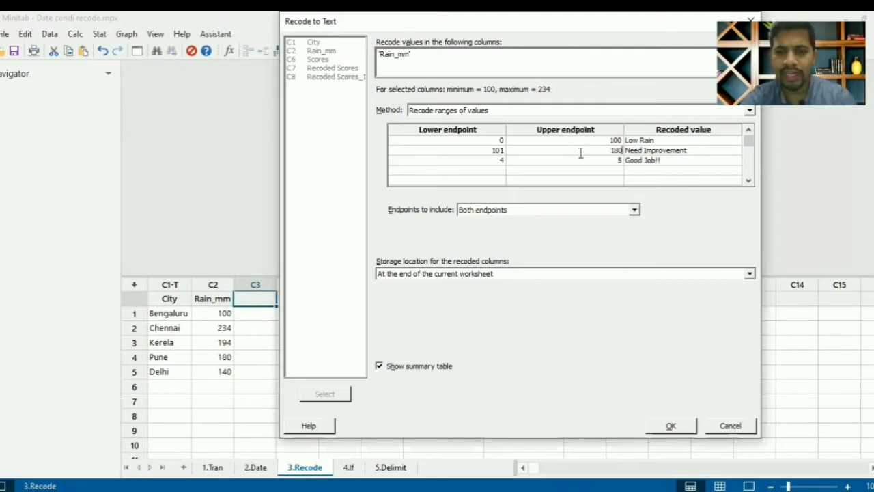
pyautogui.click(642, 153)
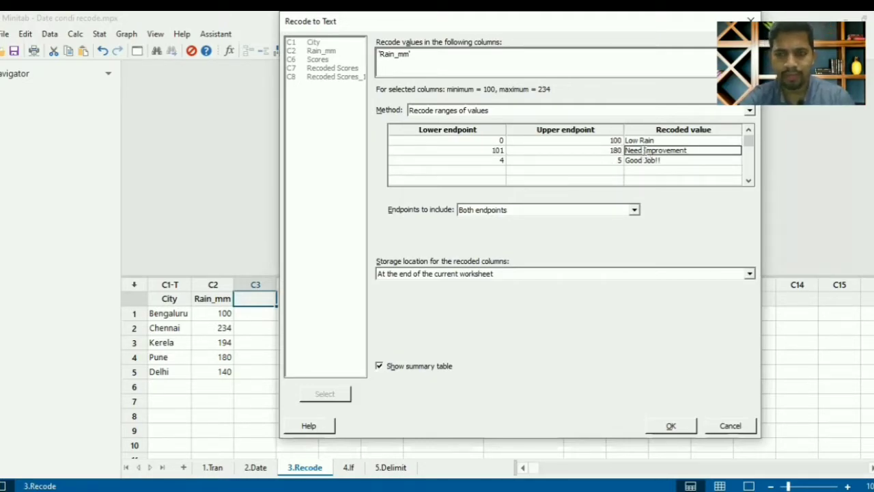
pyautogui.write('Moderate Rain')
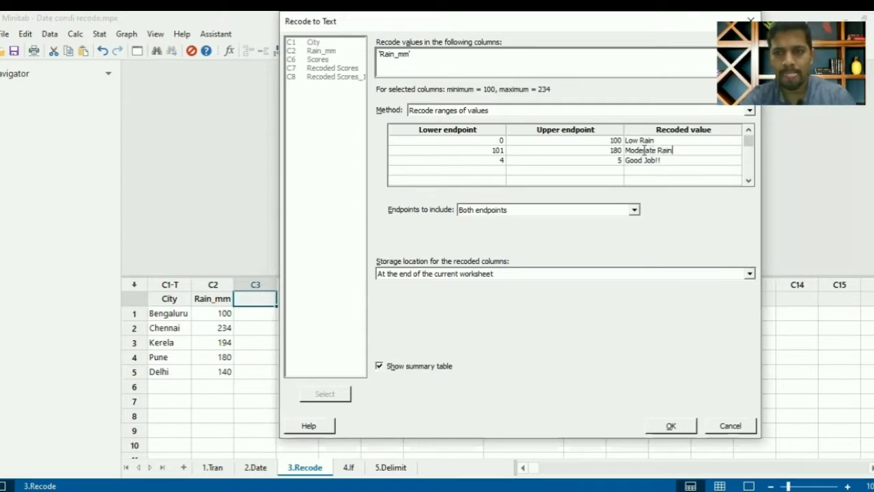
# - Define the third recode range as 181 to 500 with the recoded value Excellent Rain!
pyautogui.click(480, 163)
pyautogui.write('181')
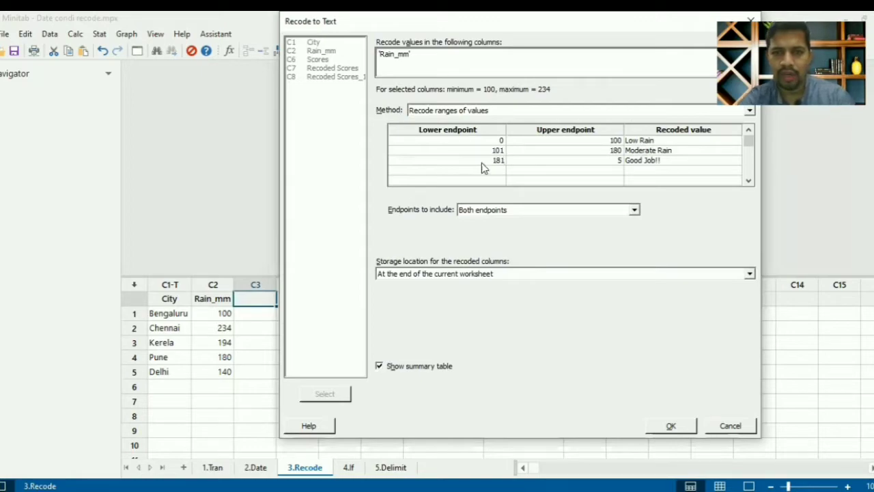
pyautogui.click(571, 164)
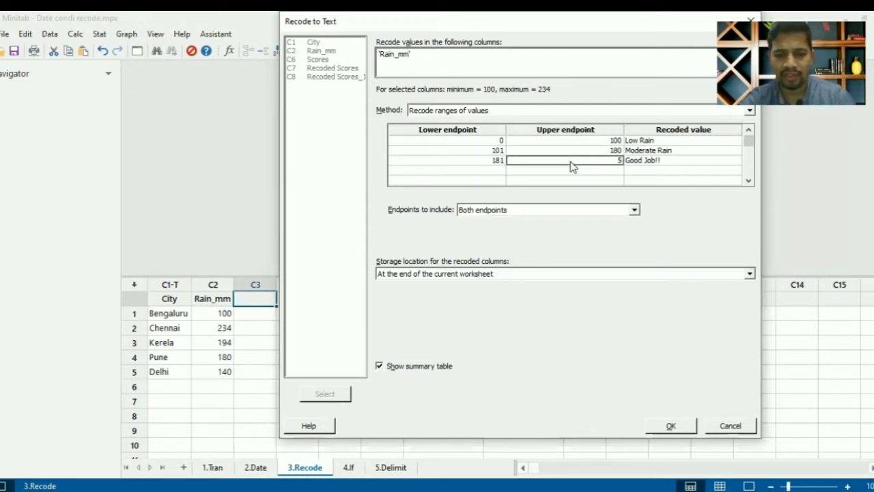
pyautogui.write('1')
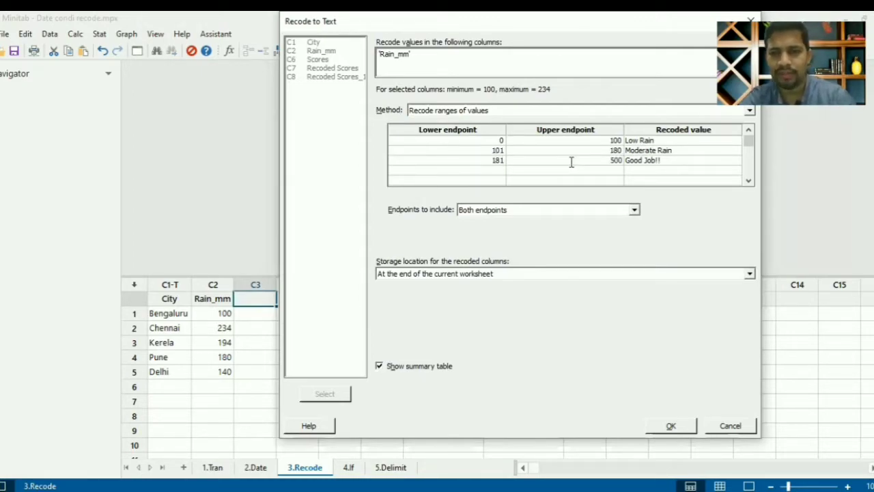
pyautogui.click(661, 164)
pyautogui.write('Excellent Rain!')
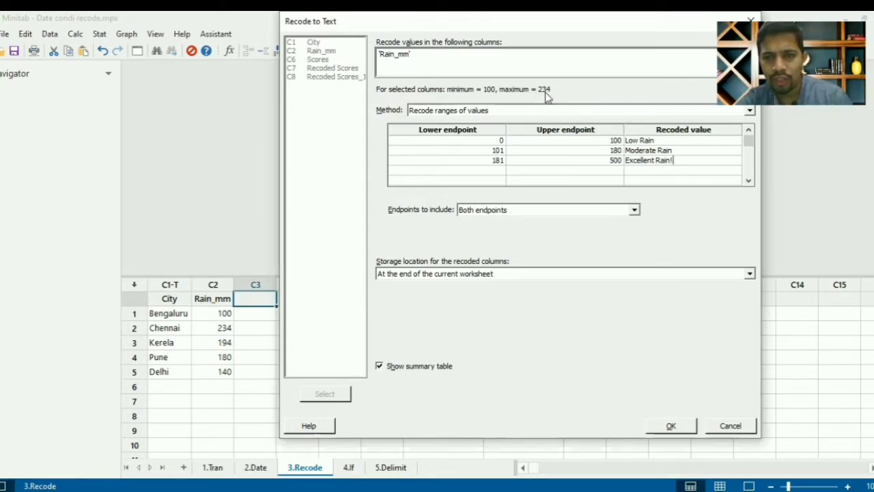
# - Include both endpoints in the ranges and run the recode of Rain_mm
pyautogui.click(495, 211)
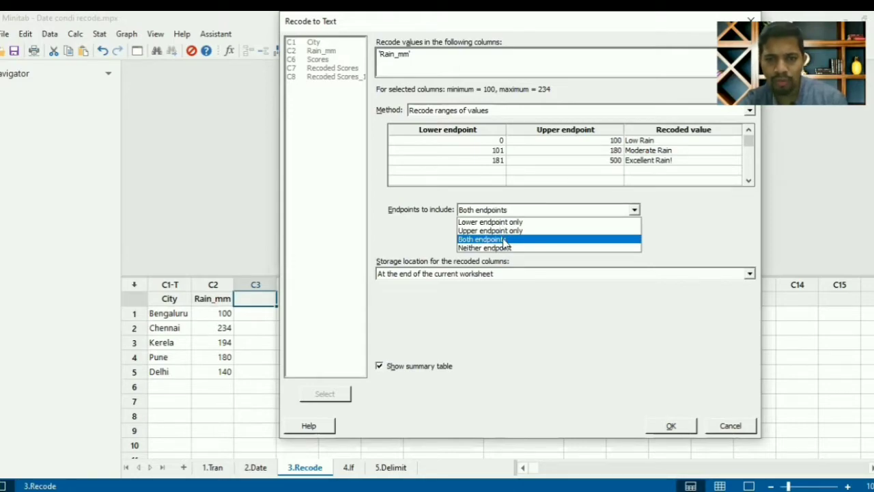
pyautogui.click(502, 238)
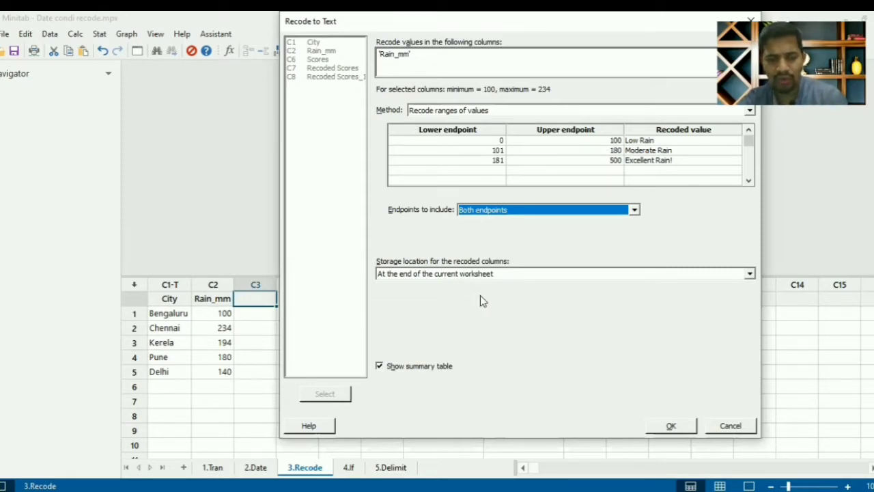
pyautogui.click(670, 426)
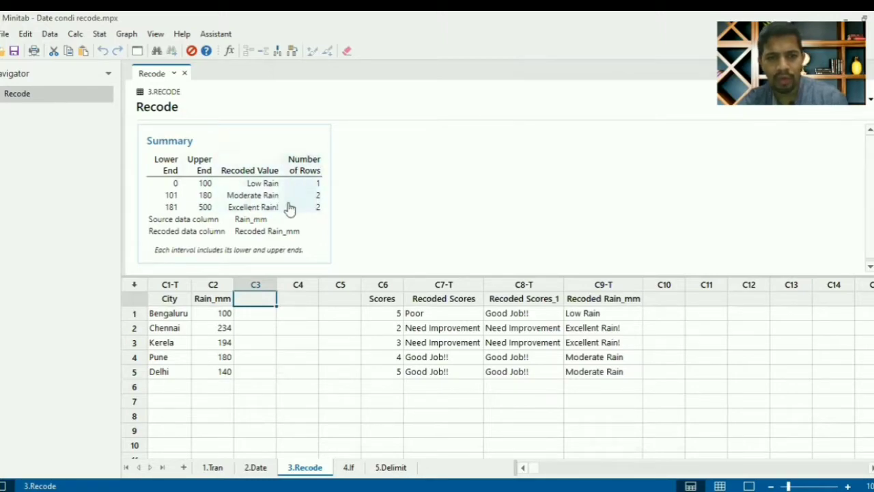
pyautogui.click(136, 51)
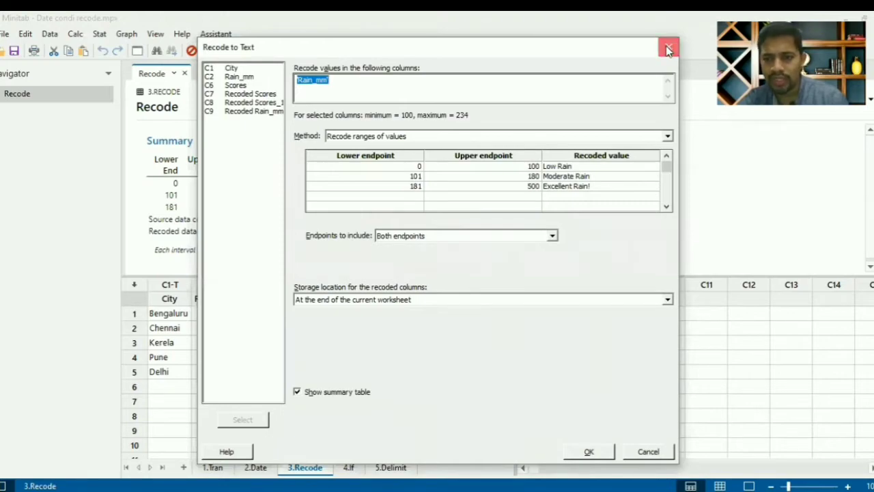
pyautogui.click(668, 49)
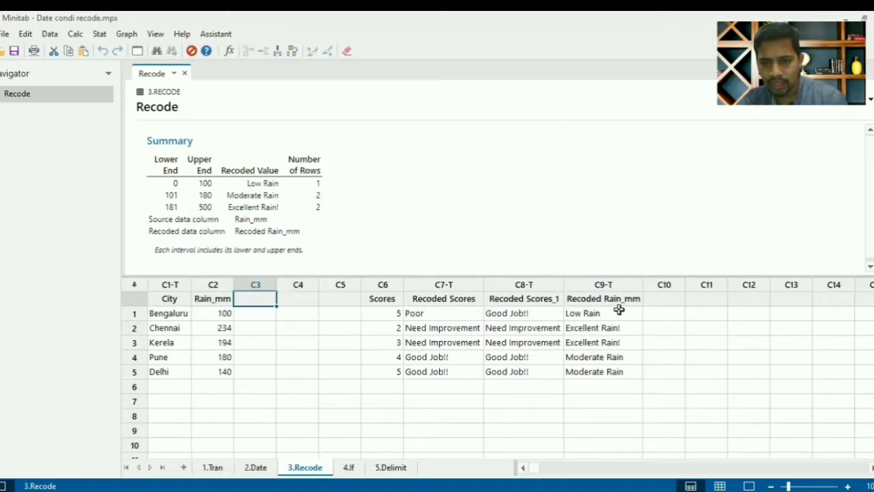
# - Move the Recoded Rain_mm column into C3 beside Rain_mm and check its value for each city
pyautogui.moveTo(611, 303); pyautogui.dragTo(616, 368)
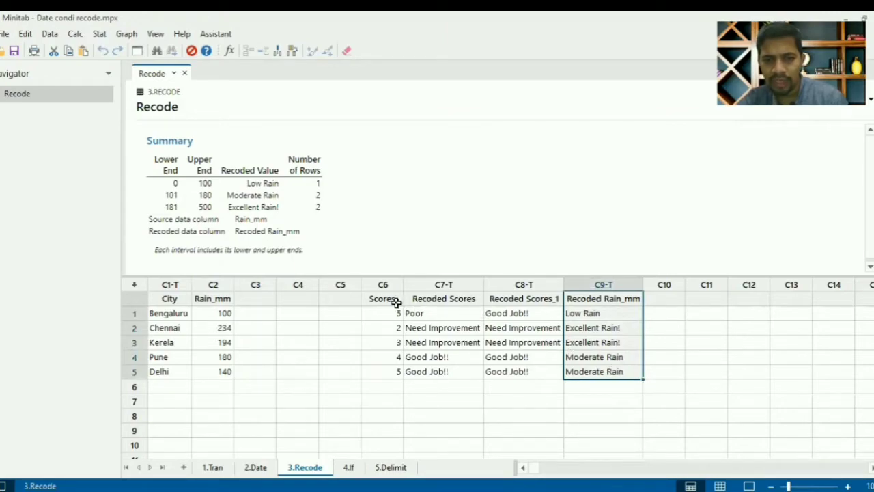
pyautogui.moveTo(621, 299); pyautogui.dragTo(266, 299)
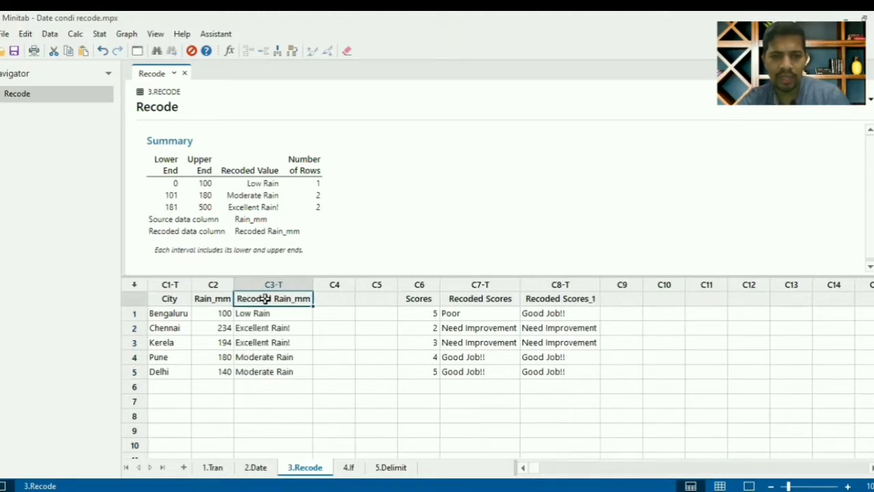
pyautogui.click(280, 313)
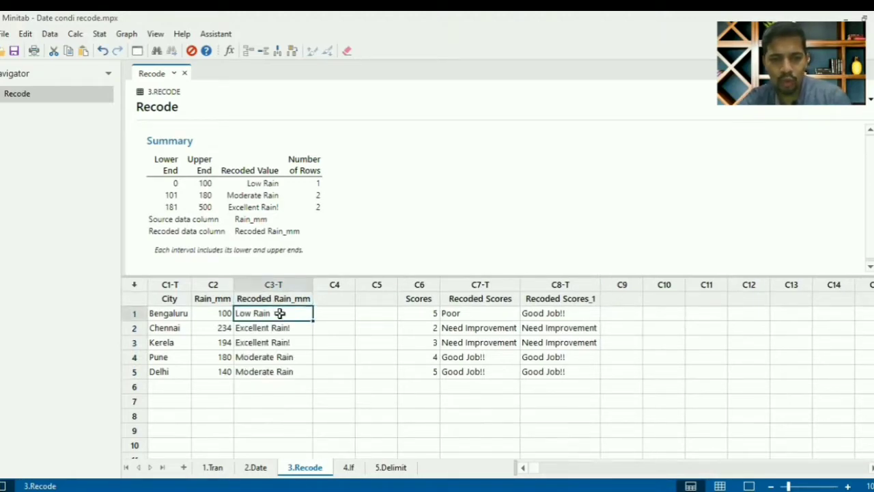
pyautogui.press('Down')
pyautogui.press('Down')
pyautogui.press('Down')
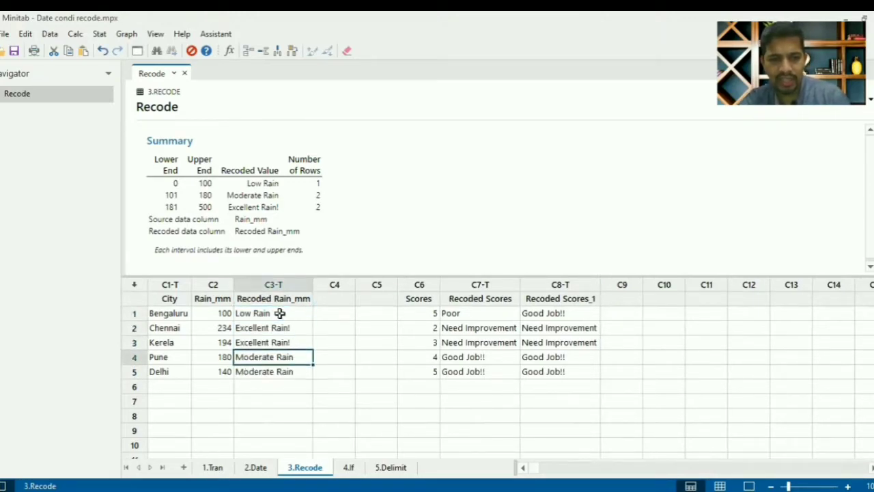
pyautogui.press('Down')
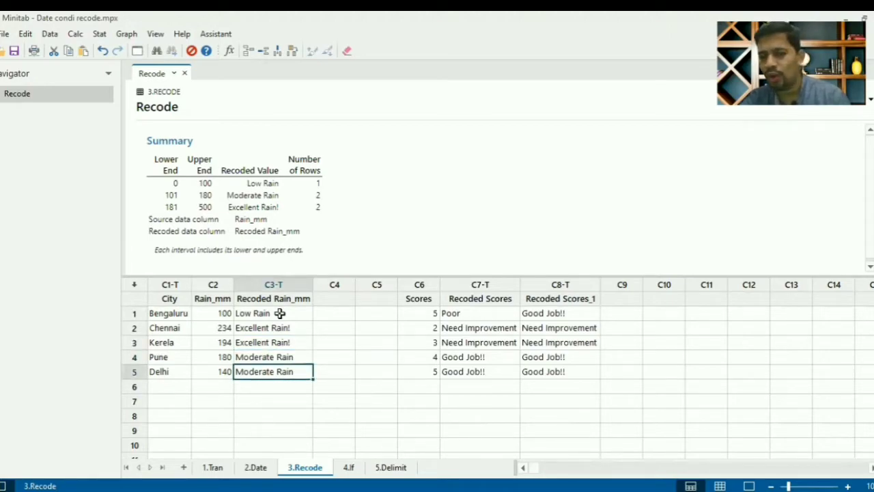
# - Clear the old Recoded Scores and Recoded Scores_1 columns and set the first value in Scores to 1
pyautogui.moveTo(470, 300); pyautogui.dragTo(564, 367)
pyautogui.press('Delete')
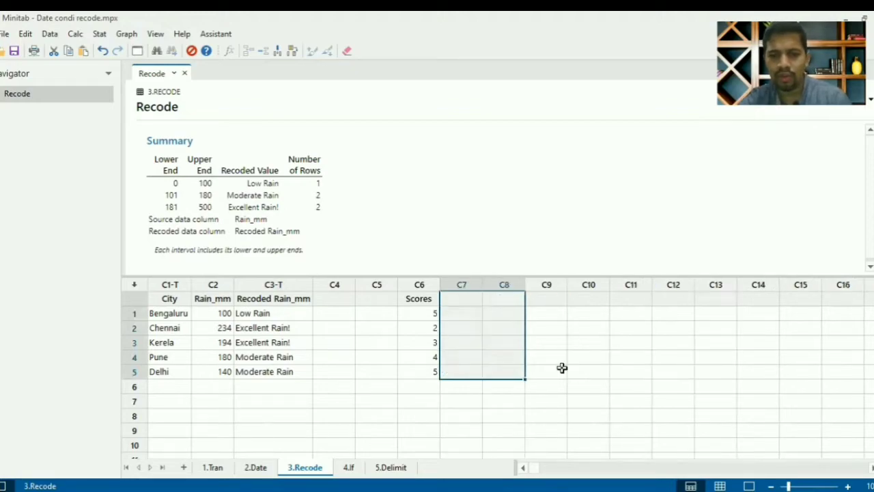
pyautogui.click(420, 315)
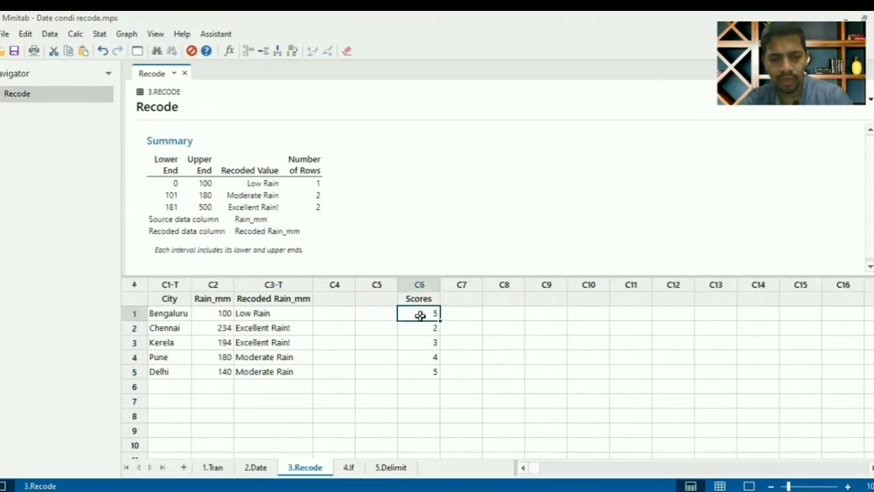
pyautogui.write('2')
pyautogui.press('Return')
pyautogui.press('Return')
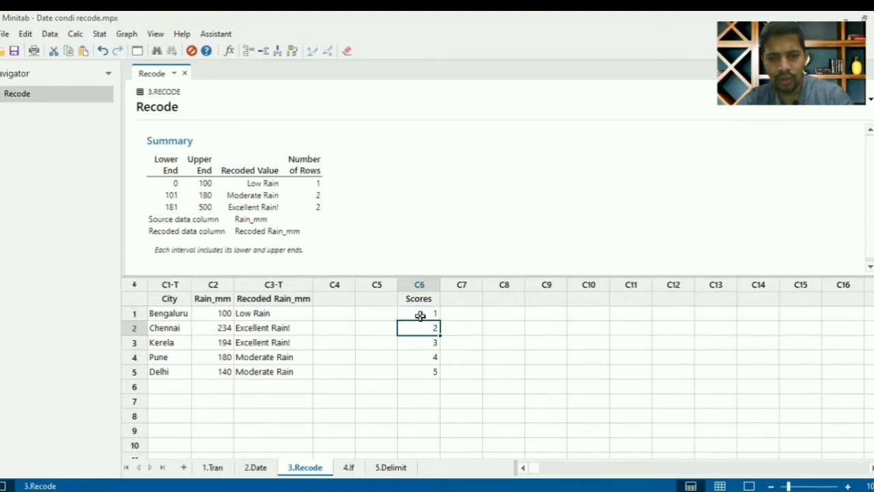
pyautogui.click(224, 314)
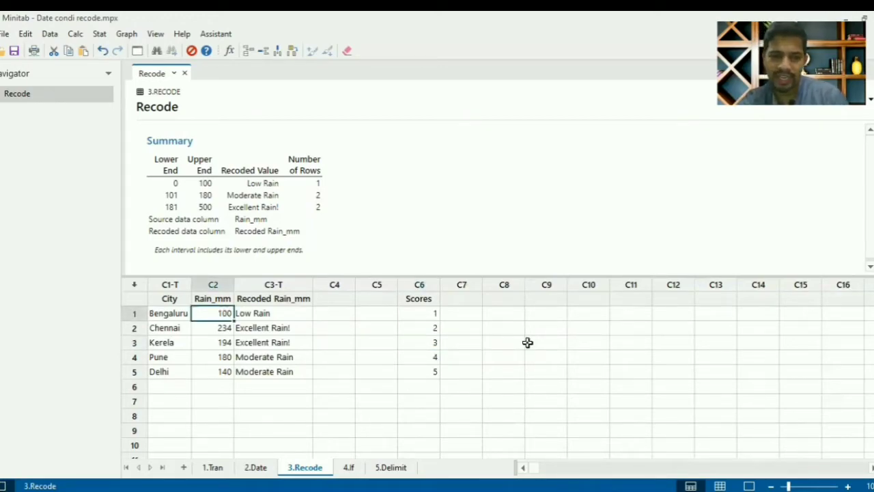
# - Set Bengaluru's Rain_mm value to 200 and rerun the range recode of Rain_mm with the same settings
pyautogui.write('200')
pyautogui.press('Return')
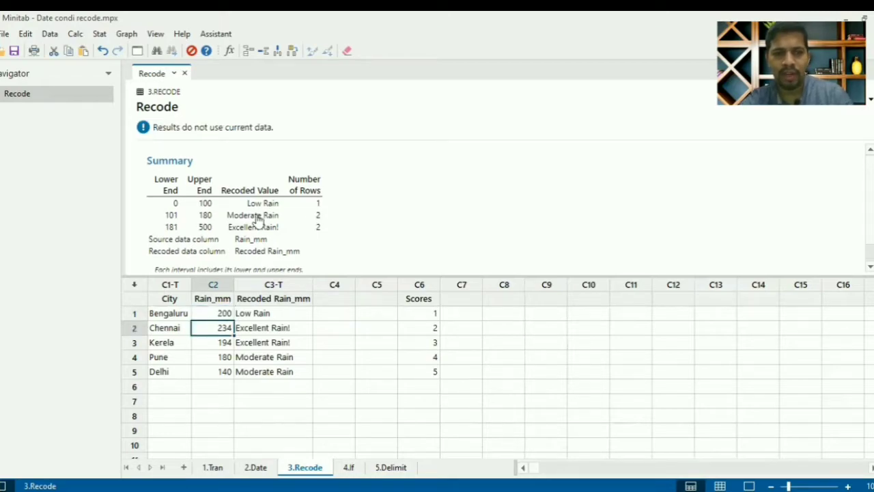
pyautogui.click(136, 51)
pyautogui.click(587, 452)
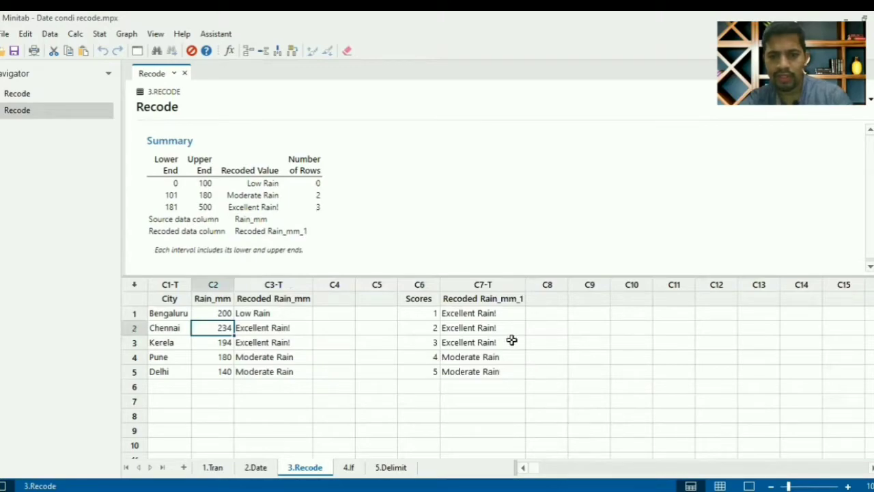
# - Move the new Recoded Rain_mm_1 column into C3, replacing the outdated Recoded Rain_mm column
pyautogui.moveTo(493, 314); pyautogui.dragTo(504, 370)
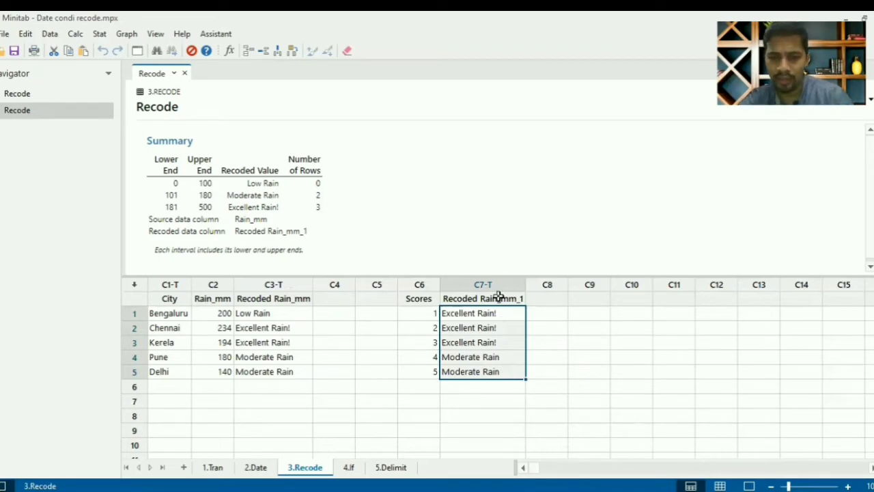
pyautogui.moveTo(493, 298); pyautogui.dragTo(276, 299)
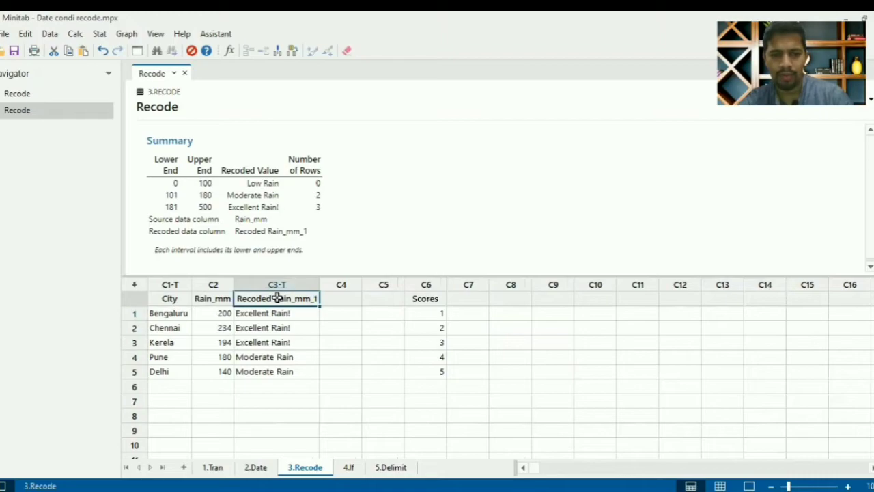
pyautogui.click(429, 301)
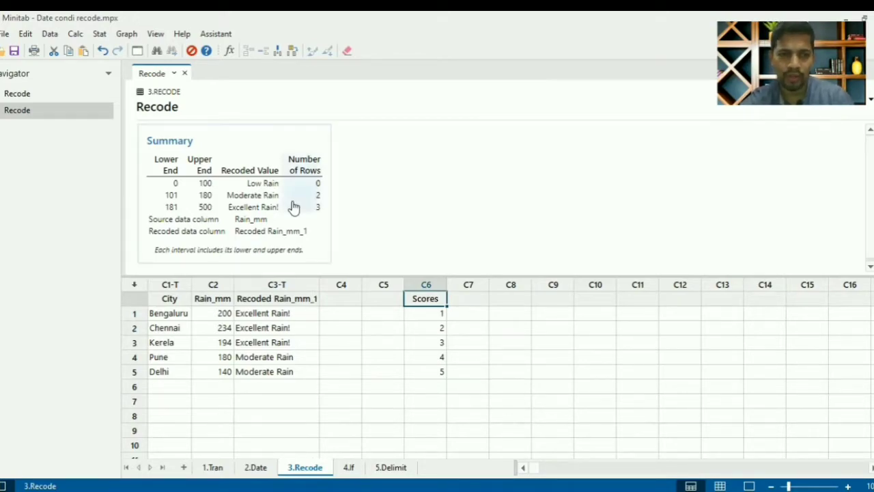
# - Reset the Recode to Text settings, choose Scores as the source column and use the Recode individual values method
pyautogui.click(137, 52)
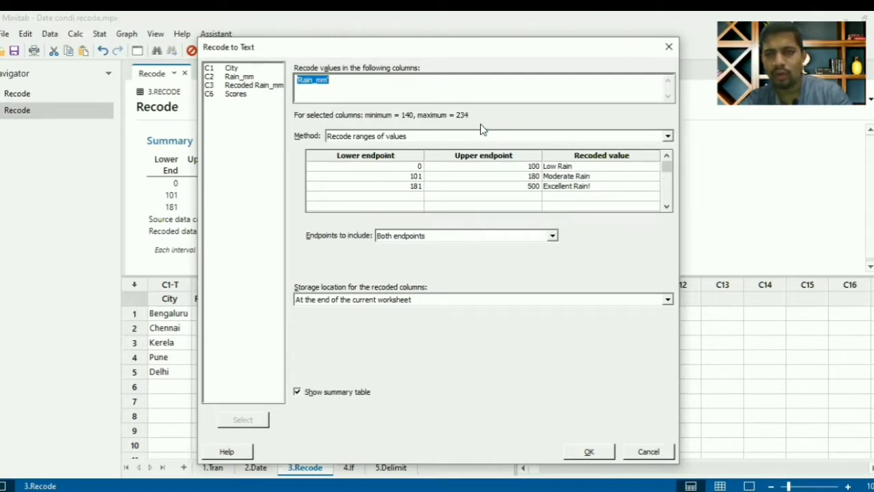
pyautogui.press('F3')
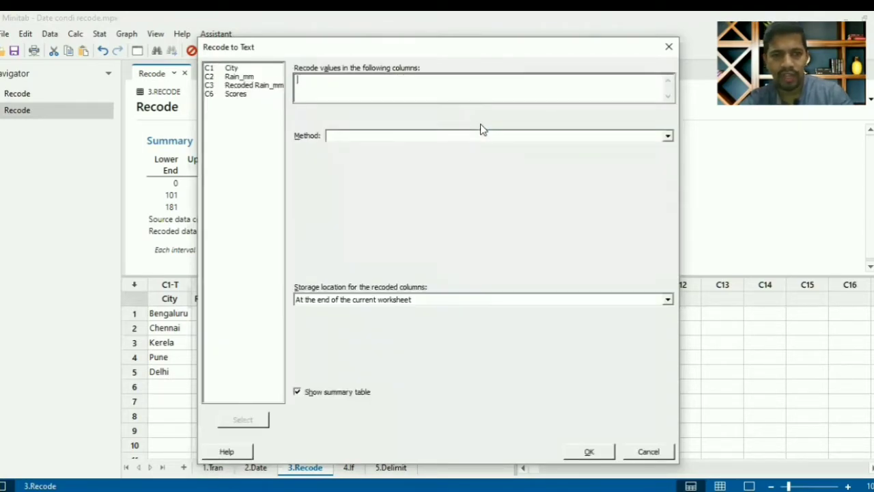
pyautogui.doubleClick(248, 96)
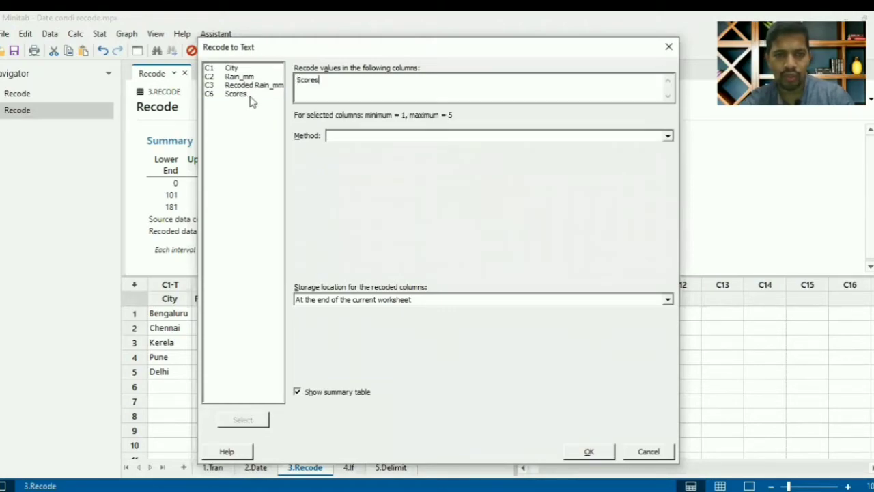
pyautogui.click(418, 136)
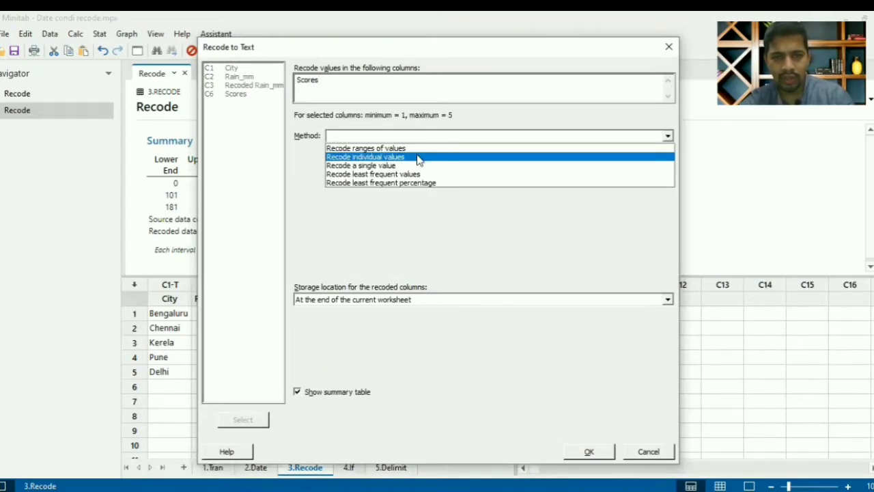
pyautogui.click(419, 156)
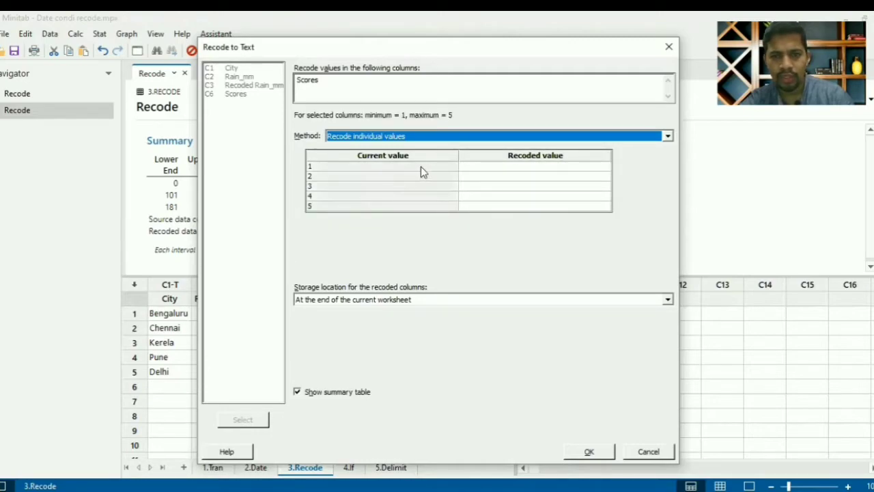
# - Recode score 1 as Poor and score 2 as Need improvement, and run the recode
pyautogui.click(506, 167)
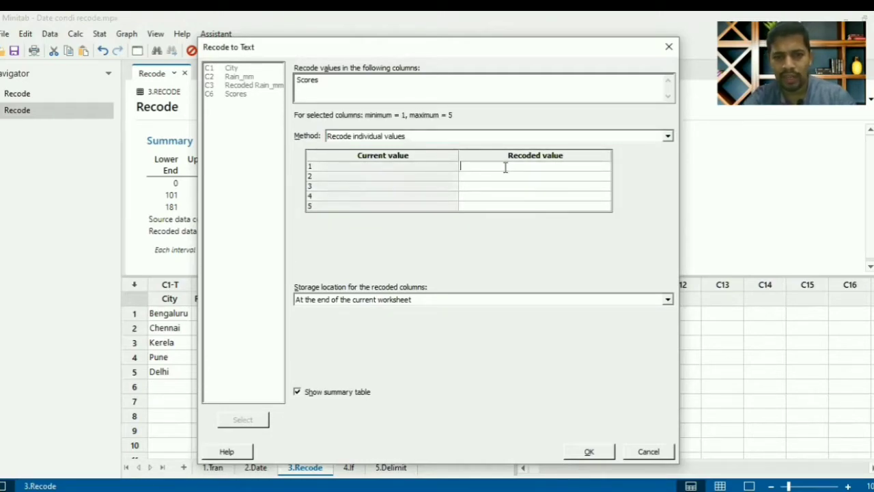
pyautogui.write('L')
pyautogui.press('BackSpace')
pyautogui.write('Poor')
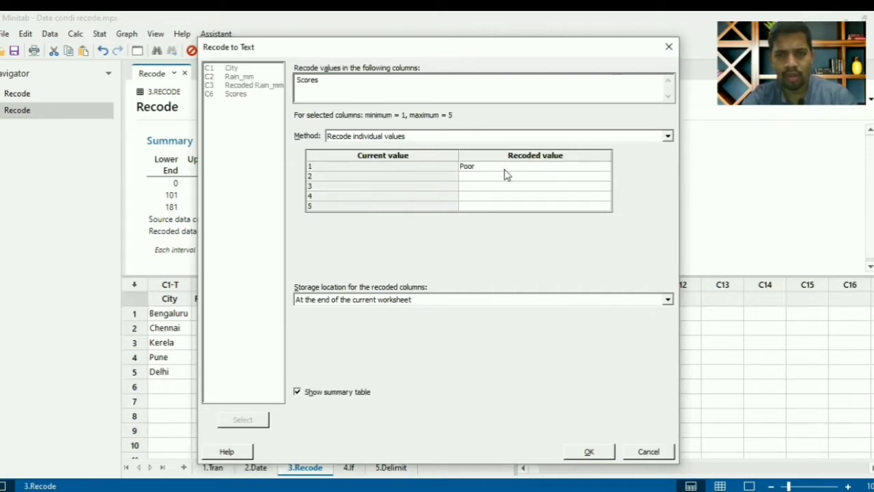
pyautogui.click(506, 177)
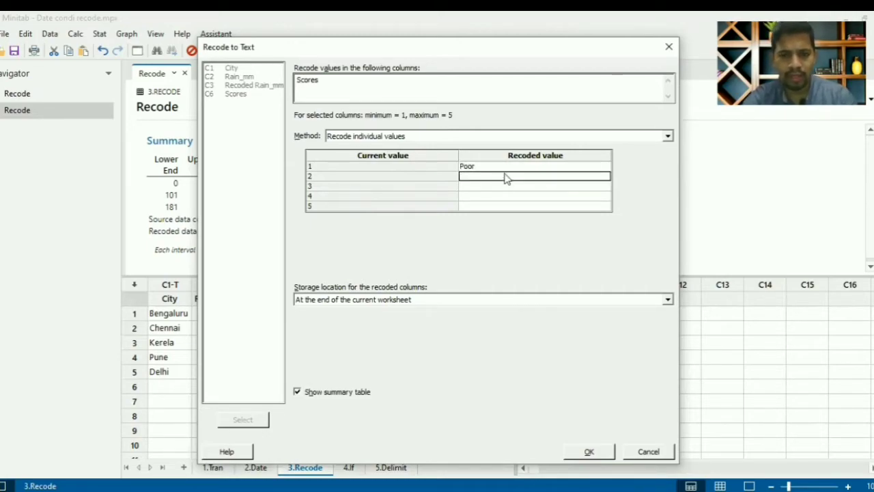
pyautogui.write('Need i')
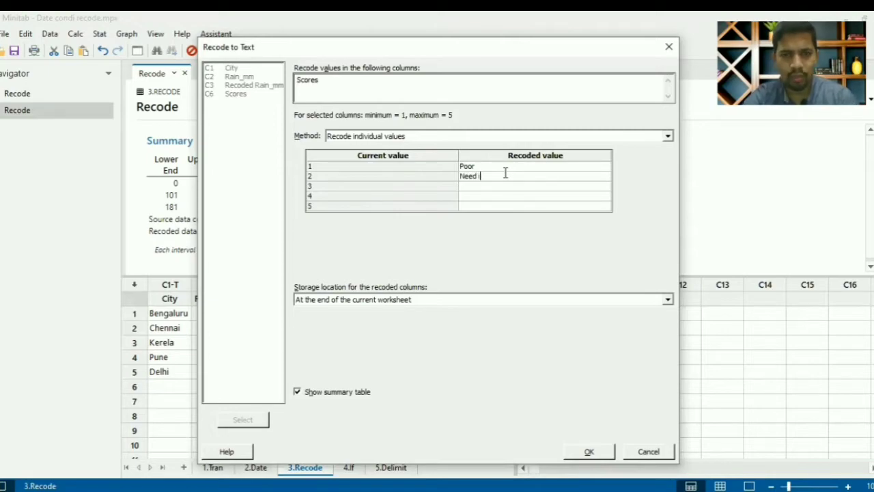
pyautogui.write('mprovement')
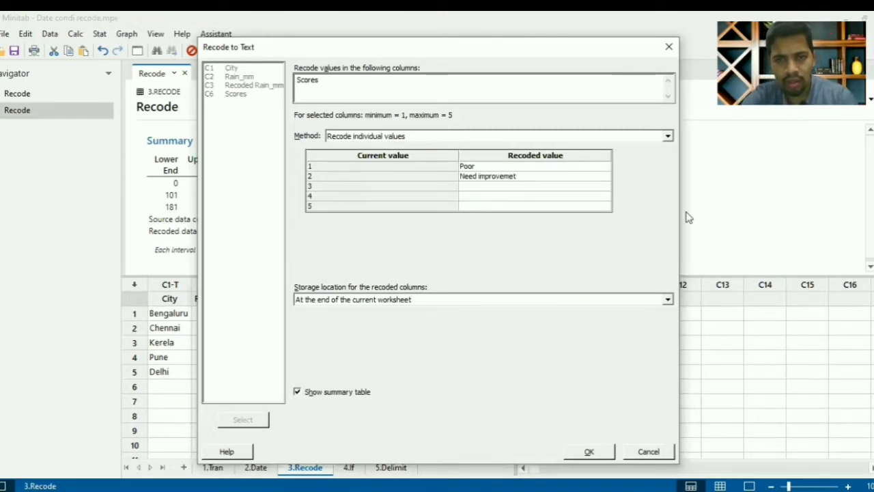
pyautogui.press('Return')
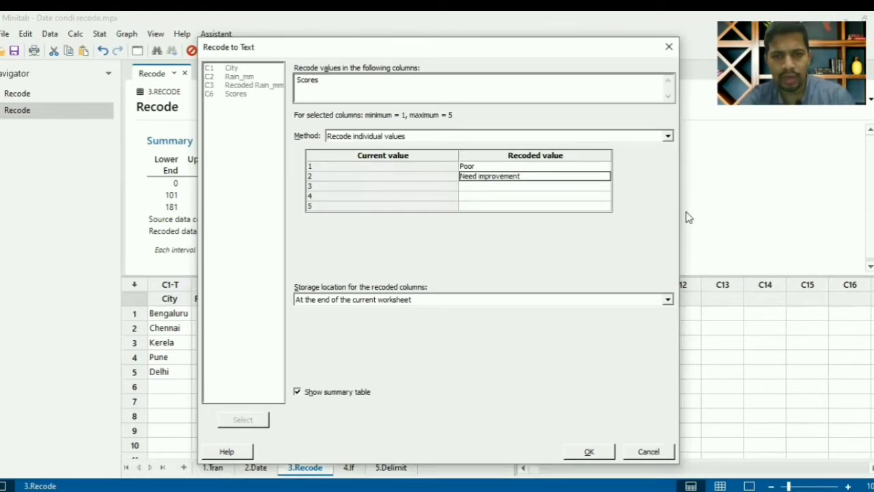
pyautogui.press('Return')
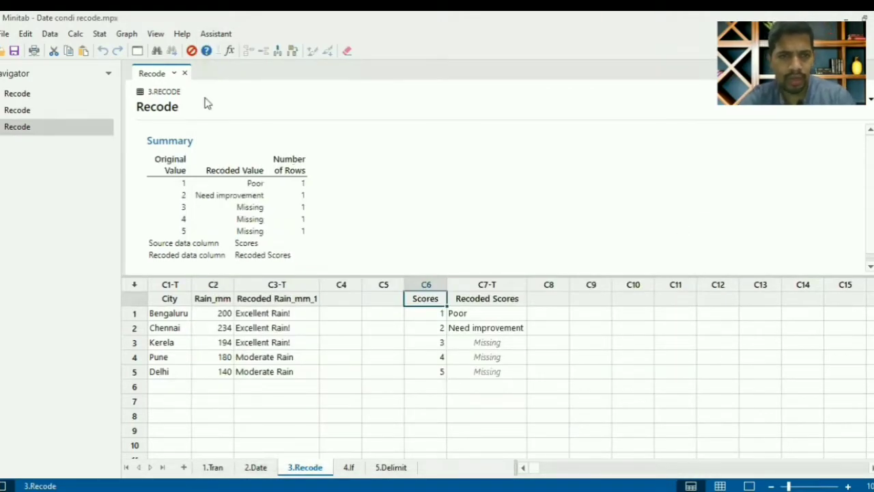
# - Recode score 3 as "Moderate, Improvement", 4 as "Excellent" and 5 as "Excellent, Sustain the good score!!", and run the recode again
pyautogui.click(137, 50)
pyautogui.click(515, 185)
pyautogui.write('Moderate, Improvement')
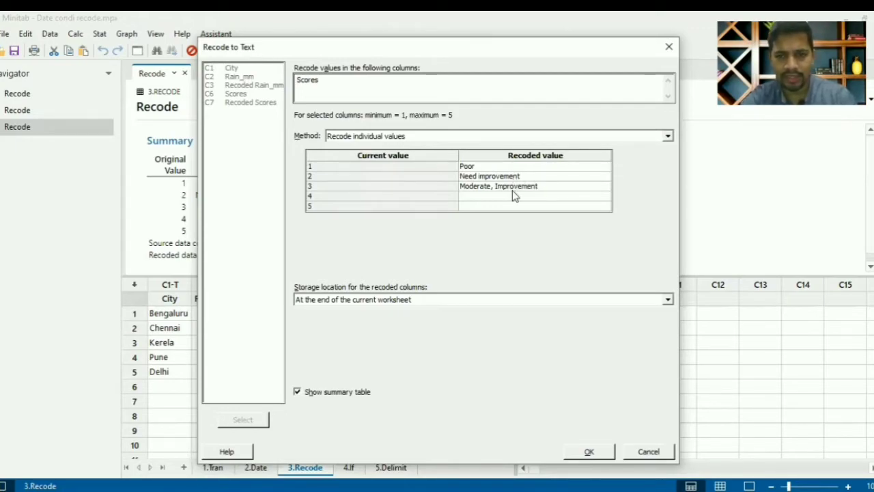
pyautogui.click(513, 195)
pyautogui.write('Excellent')
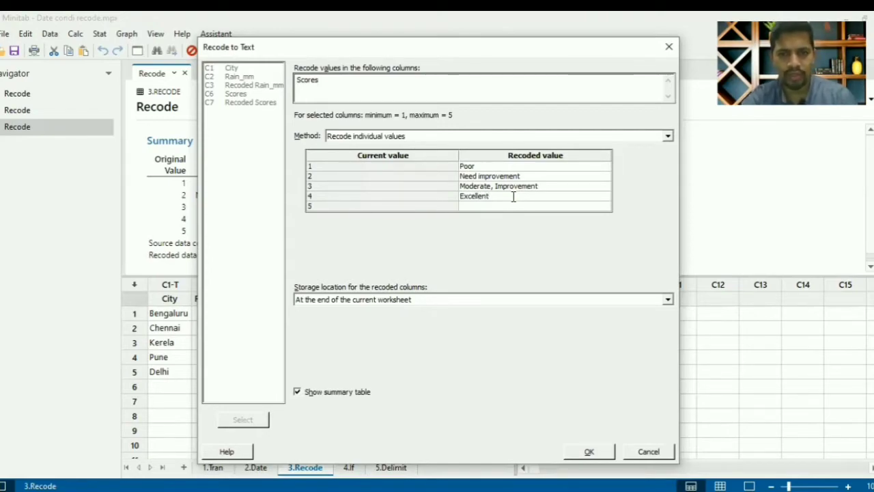
pyautogui.press('Return')
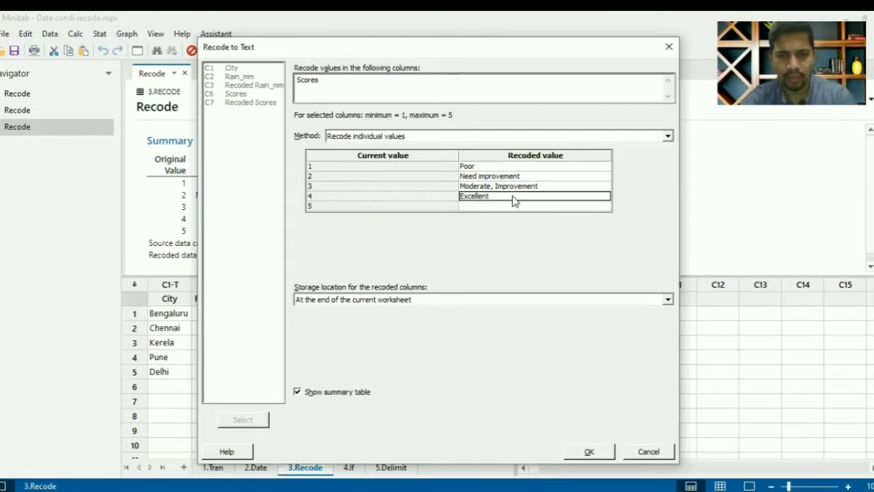
pyautogui.click(512, 205)
pyautogui.write('Excellent, Sustain the good score!!')
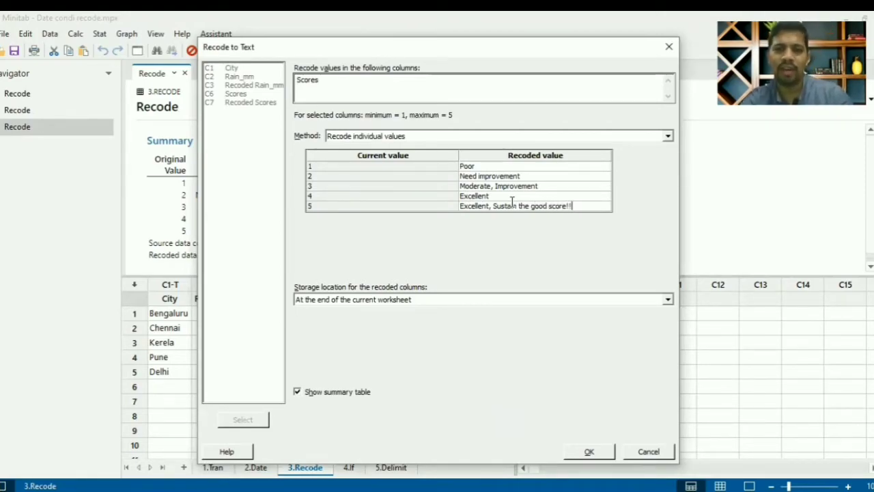
pyautogui.click(590, 451)
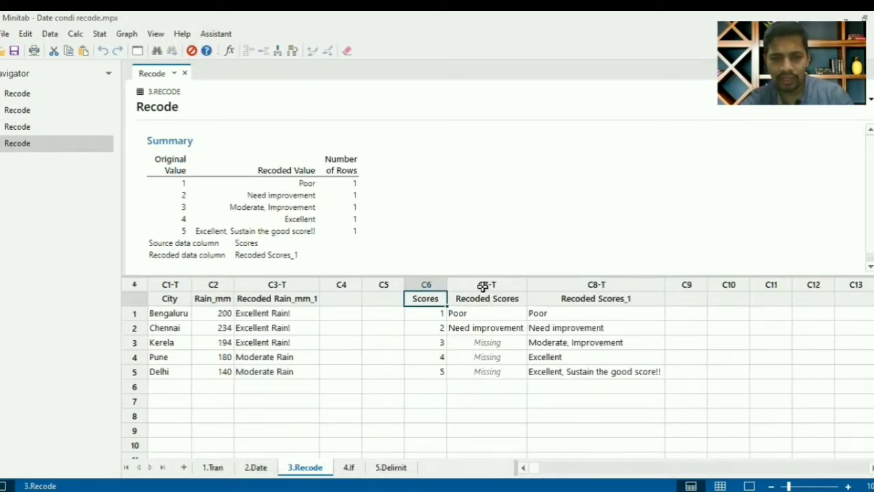
# - Delete the incomplete Recoded Scores column in C7, keeping the Recoded Scores_1 column
pyautogui.rightClick(482, 285)
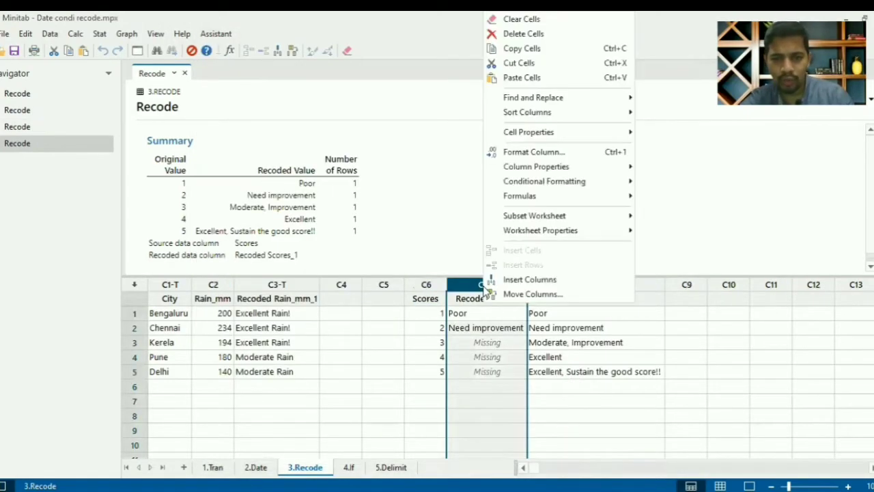
pyautogui.click(536, 33)
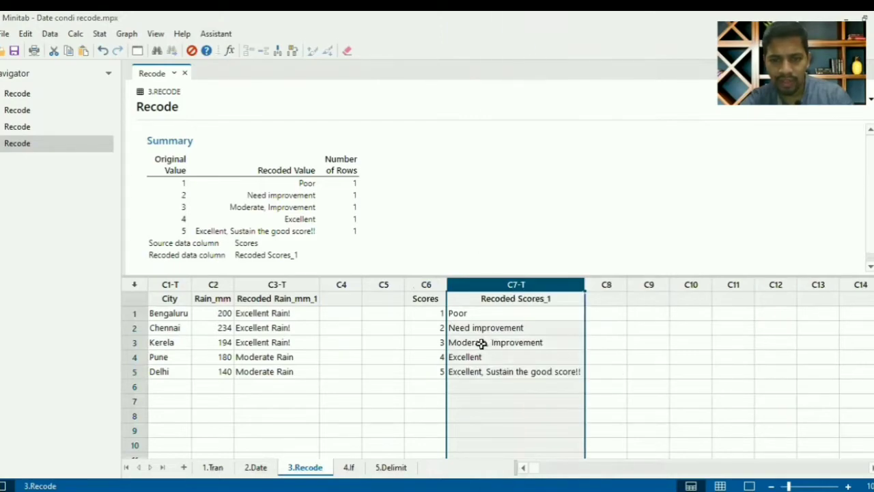
pyautogui.click(462, 314)
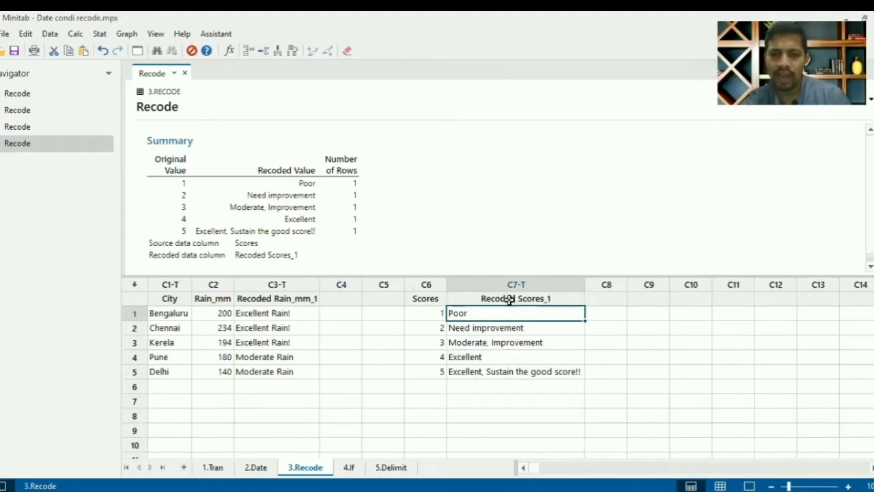
# - Reverse the Scores values so that rows 1 to 5 read 5, 4, 3, 2, 1
pyautogui.click(432, 316)
pyautogui.write('5')
pyautogui.press('Return')
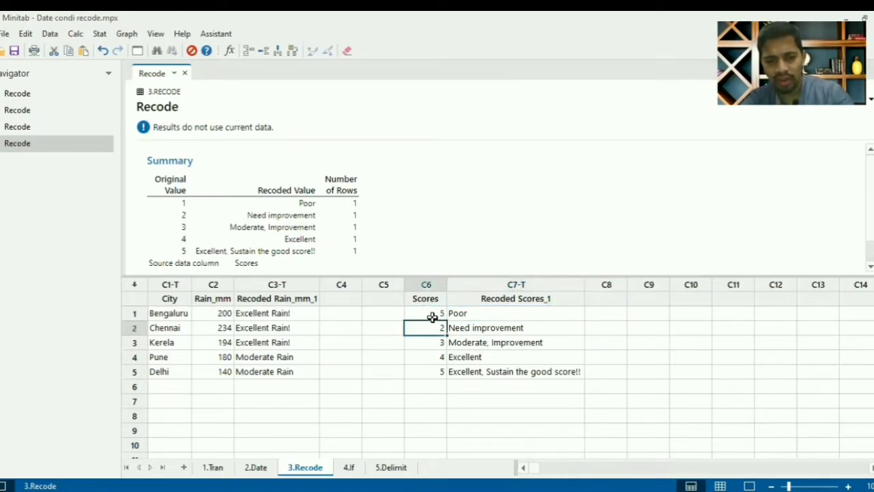
pyautogui.write('4')
pyautogui.press('Return')
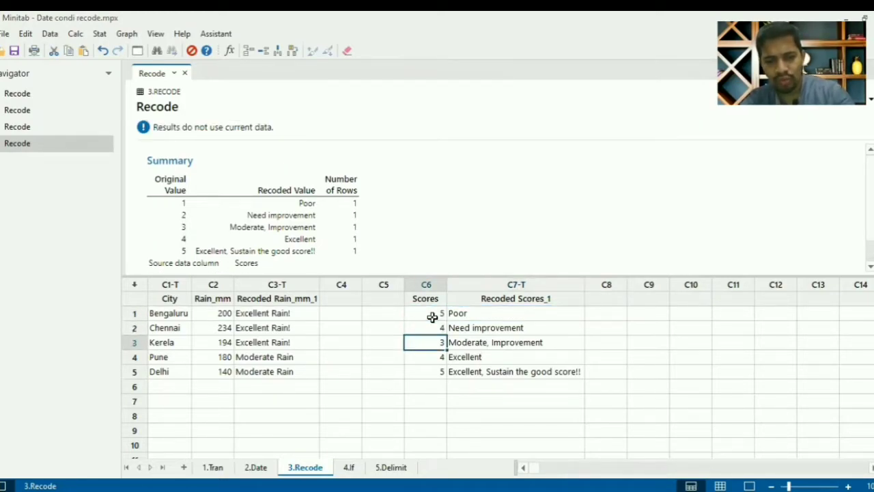
pyautogui.press('Return')
pyautogui.write('2')
pyautogui.press('Return')
pyautogui.write('1')
pyautogui.press('Return')
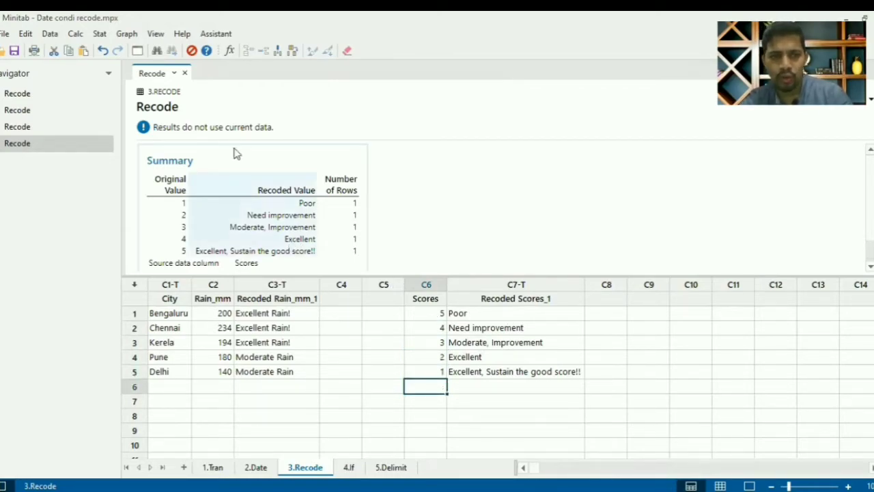
# - Rerun the recode of Scores with the same settings and delete the outdated Recoded Scores_1 column
pyautogui.click(137, 53)
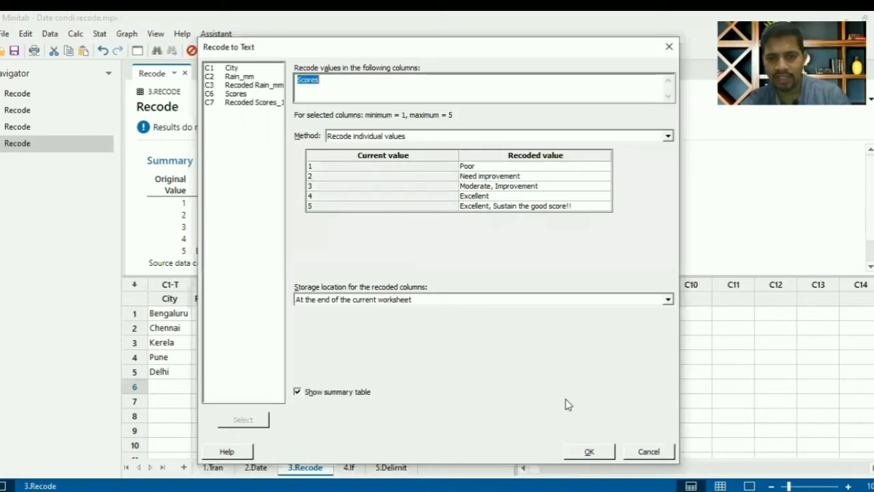
pyautogui.click(590, 451)
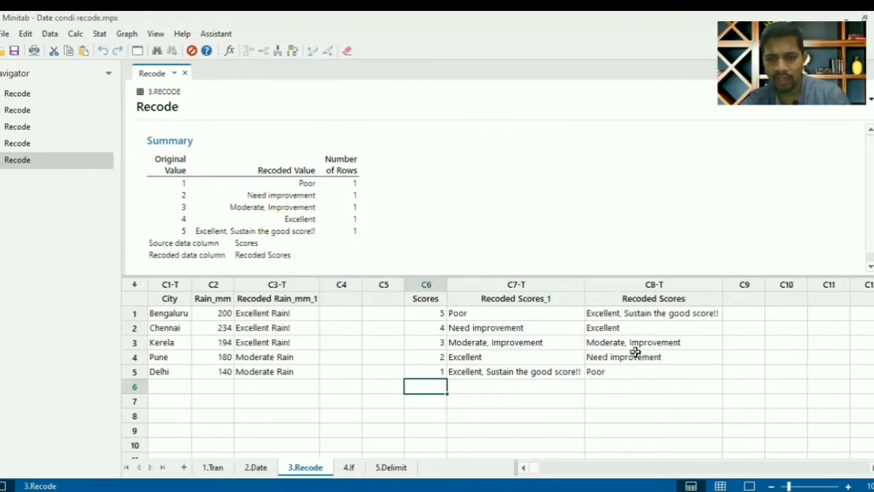
pyautogui.click(523, 284)
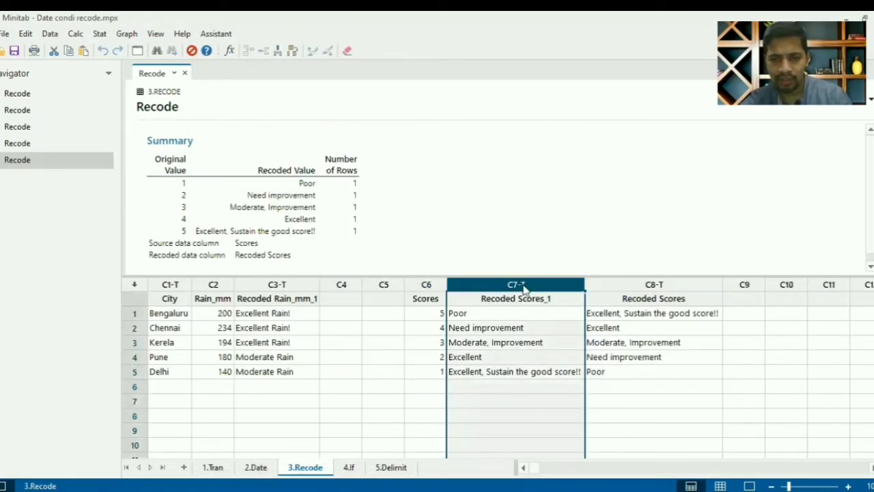
pyautogui.rightClick(523, 284)
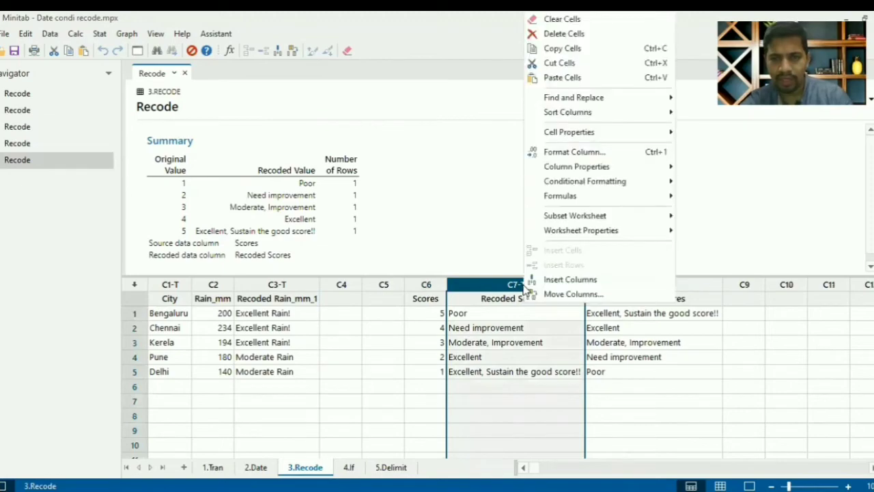
pyautogui.click(570, 36)
pyautogui.click(536, 313)
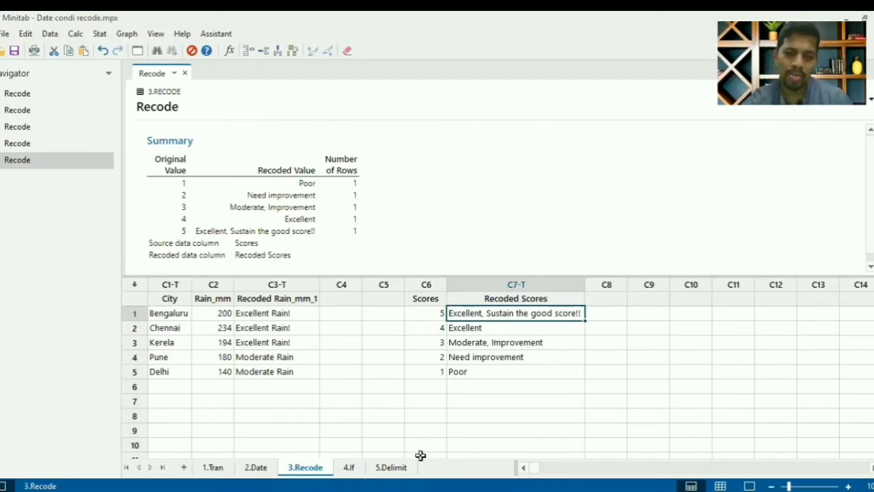
# - Switch to the 4.If worksheet and delete the latest Recode output
pyautogui.click(349, 468)
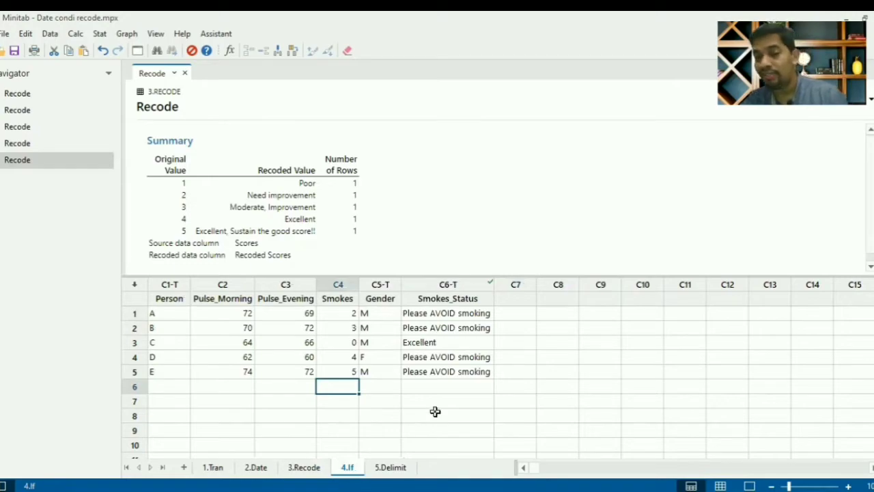
pyautogui.click(358, 253)
pyautogui.press('Delete')
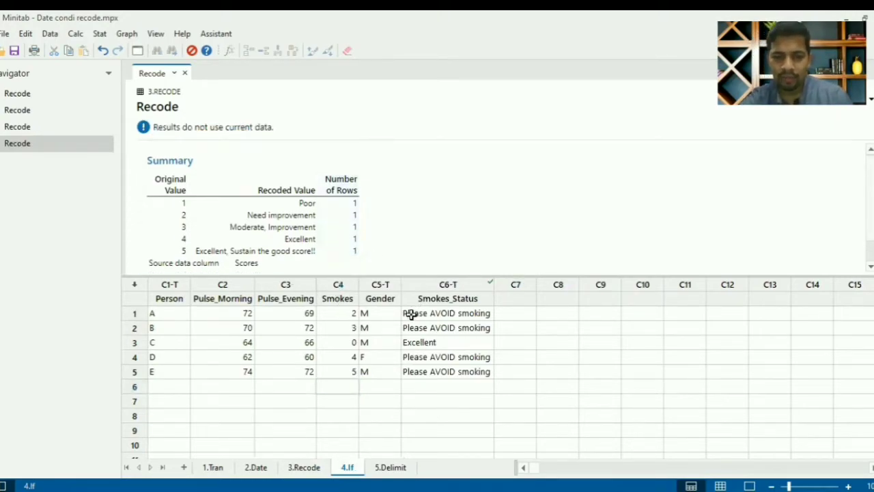
# - Delete all the remaining Recode outputs from the output pane
pyautogui.click(362, 261)
pyautogui.press('Delete')
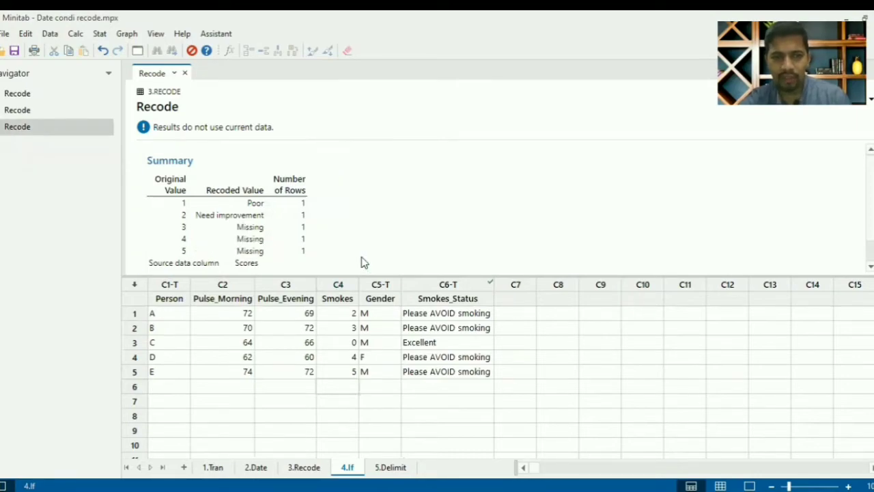
pyautogui.click(306, 252)
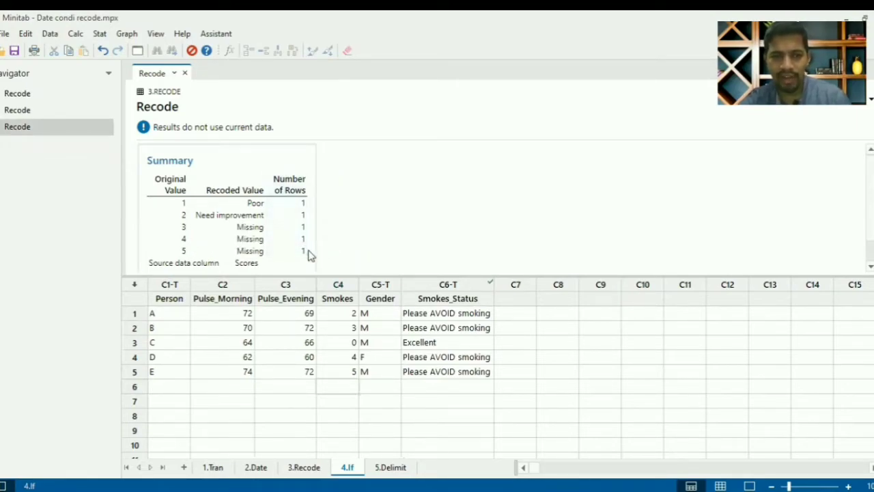
pyautogui.press('Delete')
pyautogui.click(309, 254)
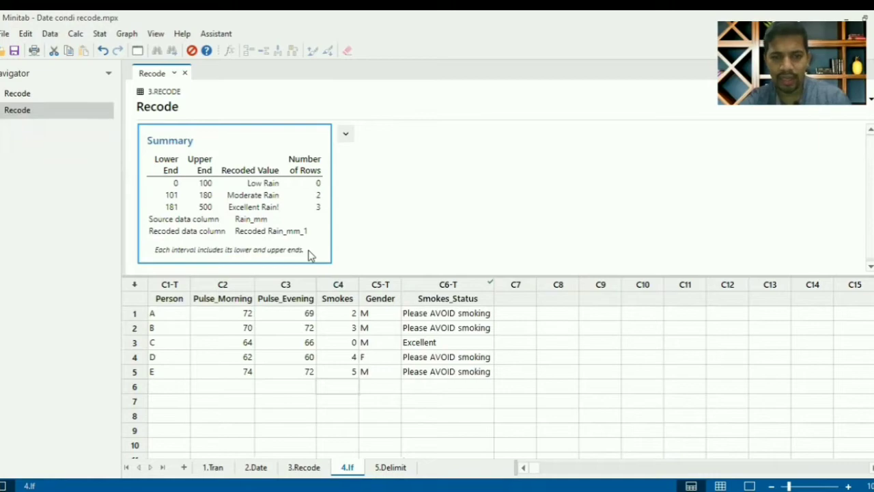
pyautogui.press('Delete')
pyautogui.click(308, 251)
pyautogui.press('Delete')
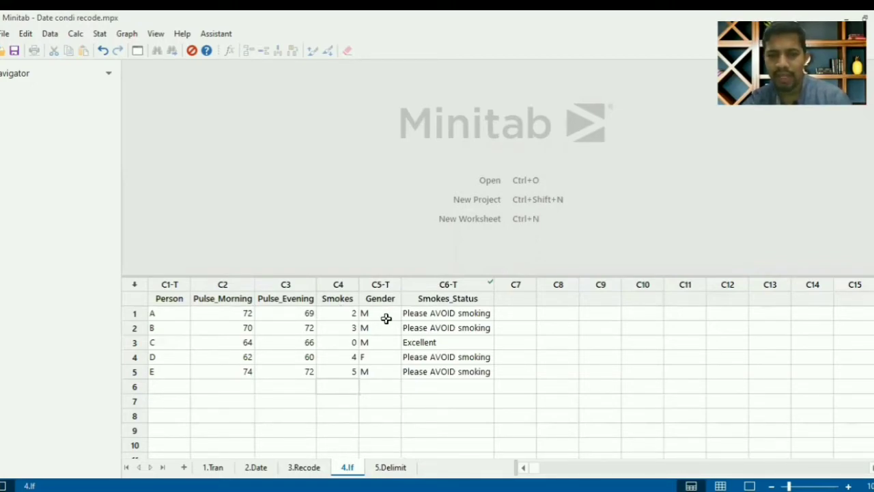
# - Set the Smokes value for Person A in row 1 to 0
pyautogui.moveTo(450, 312); pyautogui.dragTo(458, 370)
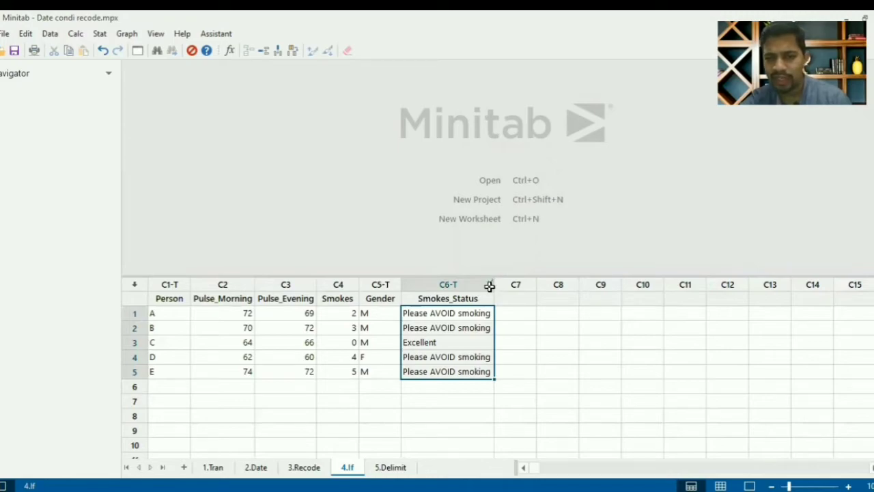
pyautogui.moveTo(488, 288)
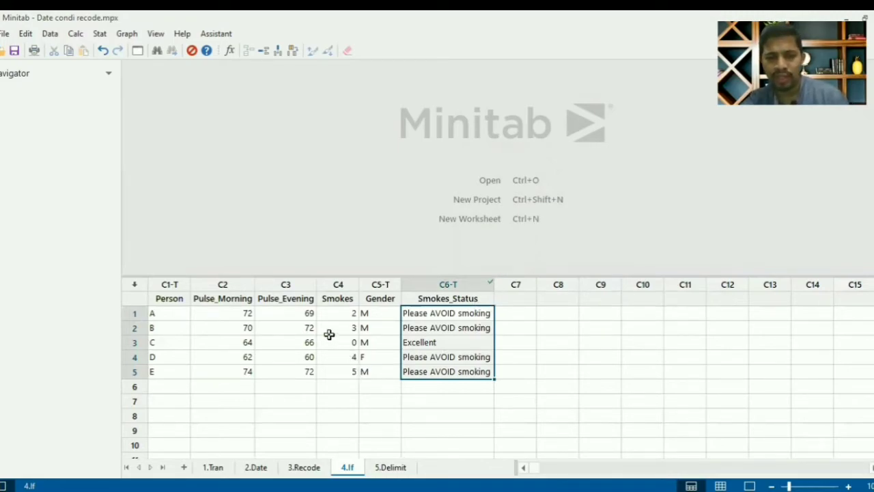
pyautogui.click(344, 313)
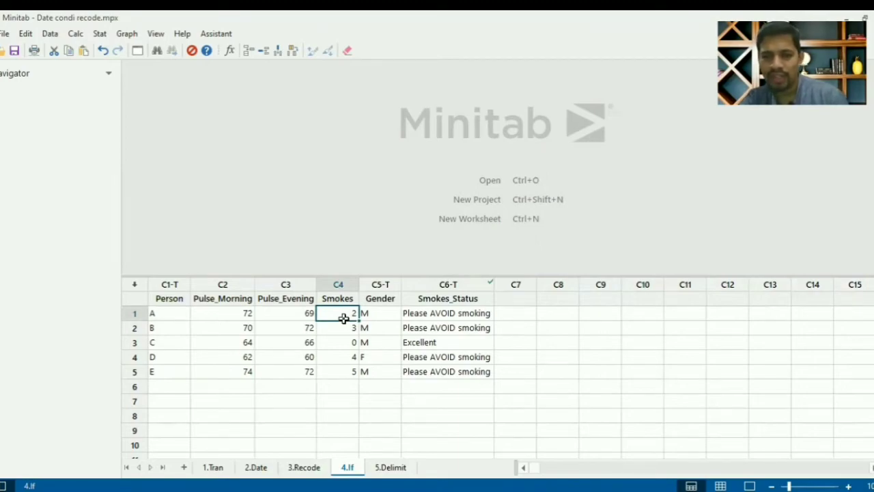
pyautogui.write('0')
pyautogui.press('Return')
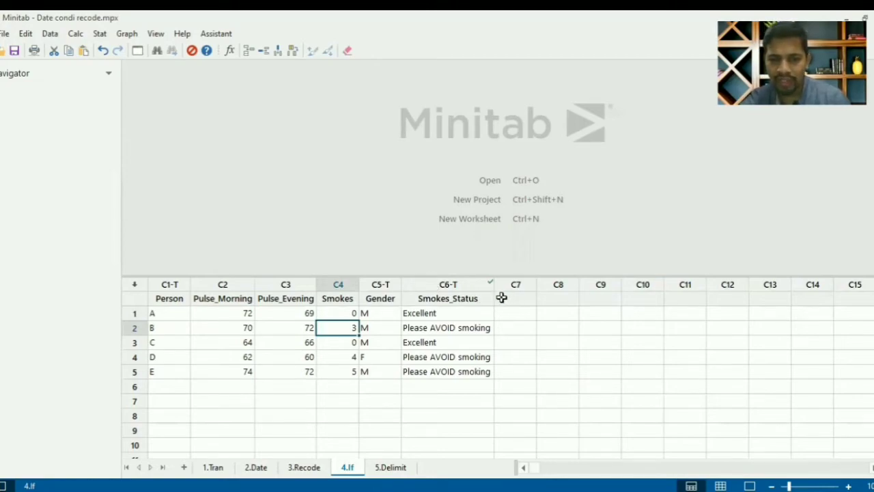
# - Name the empty column C7 Smokes_Latest
pyautogui.click(509, 299)
pyautogui.write('Smokes_')
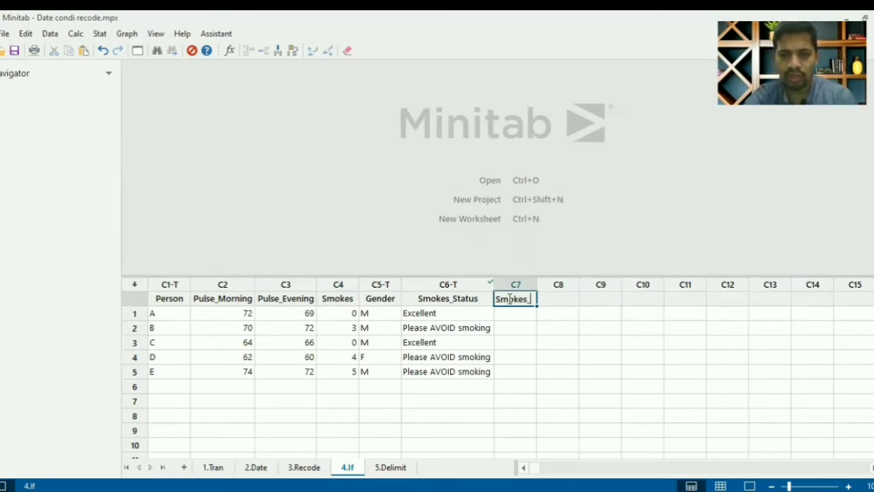
pyautogui.write('Latest')
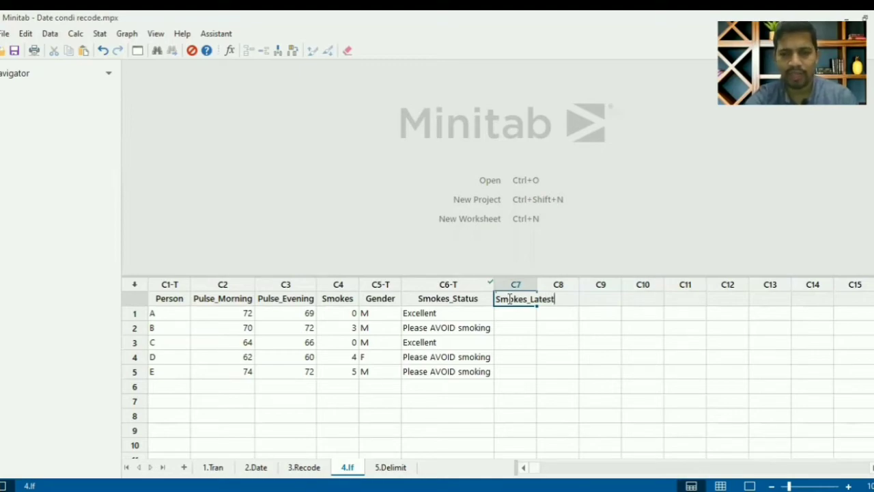
pyautogui.press('Return')
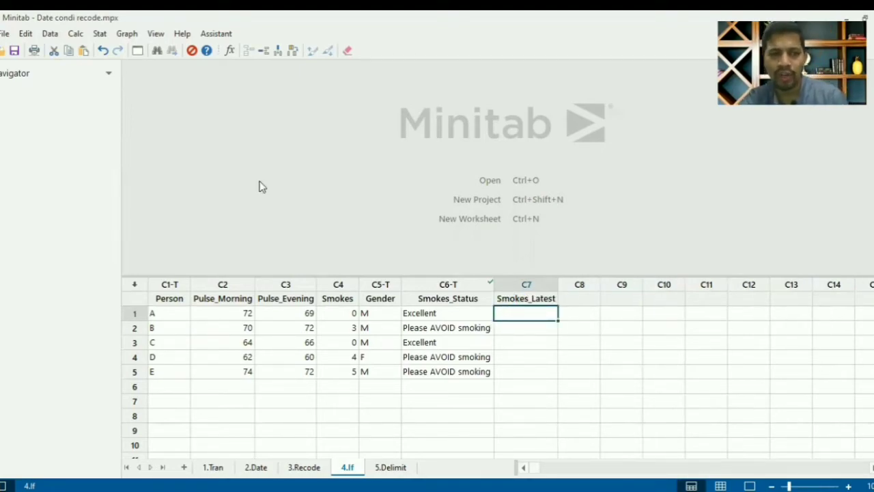
# - Start a Calculator expression stored in Smokes_Latest with an IF condition testing whether 'Smokes'=0
pyautogui.click(74, 35)
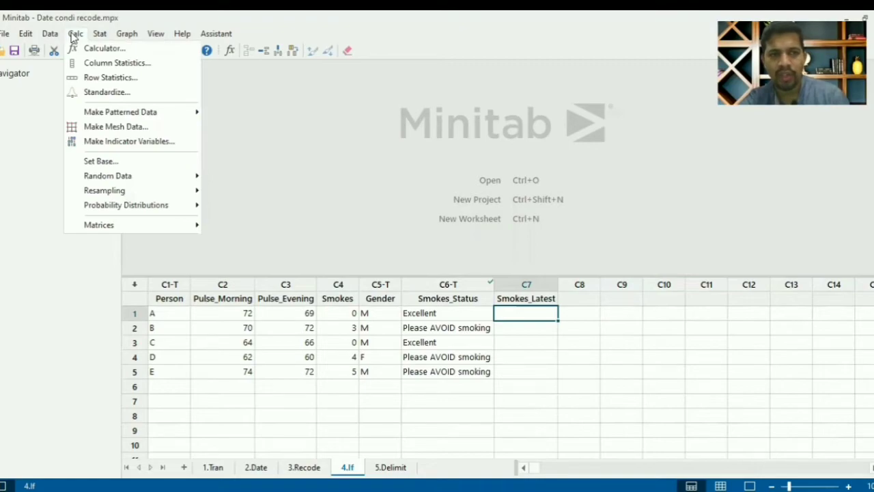
pyautogui.click(94, 49)
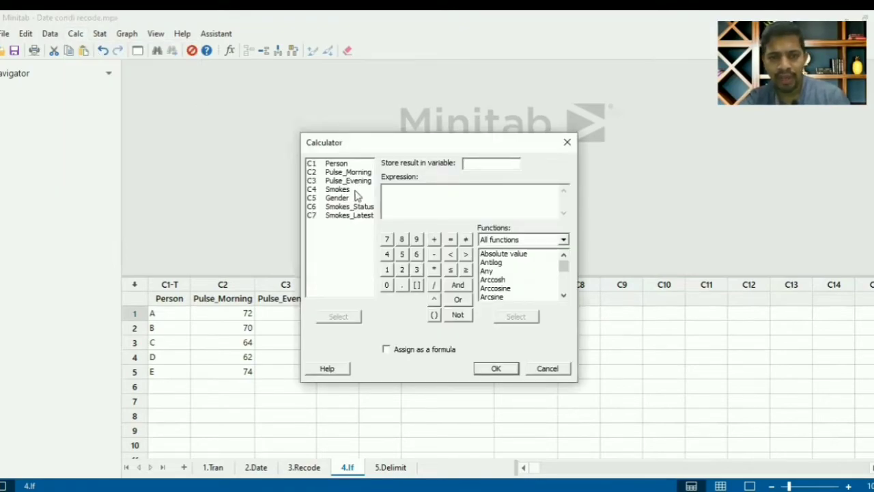
pyautogui.doubleClick(351, 215)
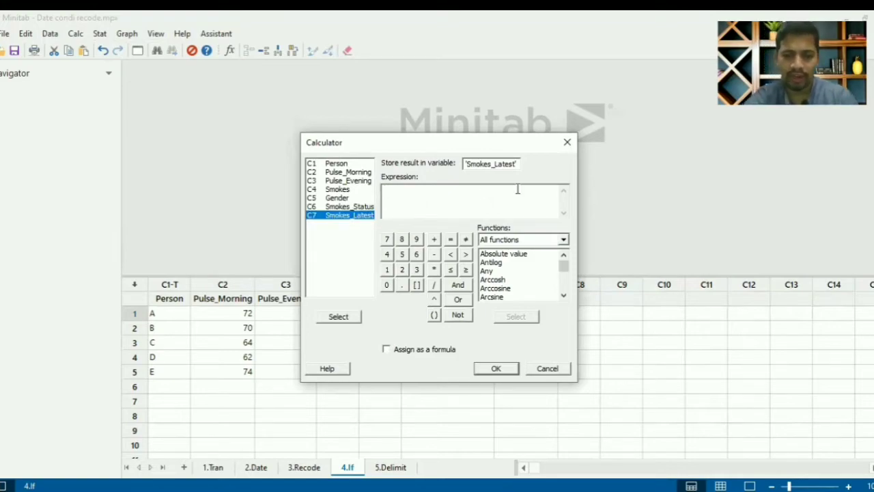
pyautogui.write('IF(')
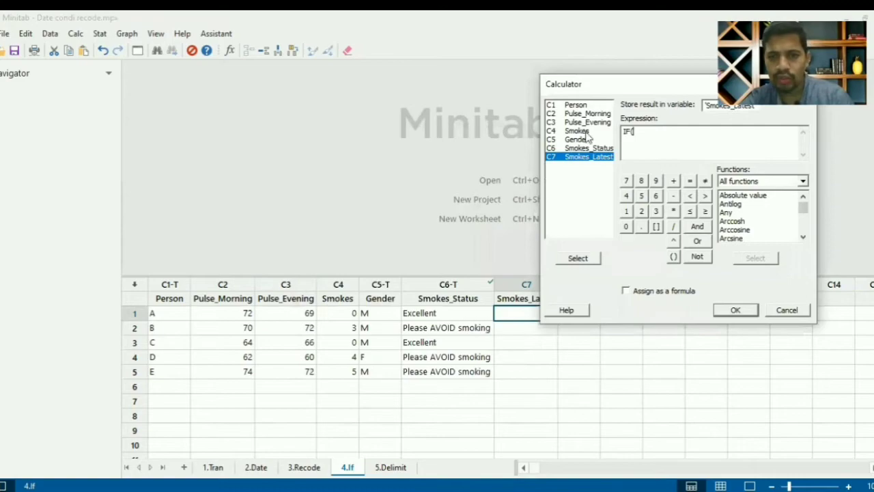
pyautogui.doubleClick(577, 130)
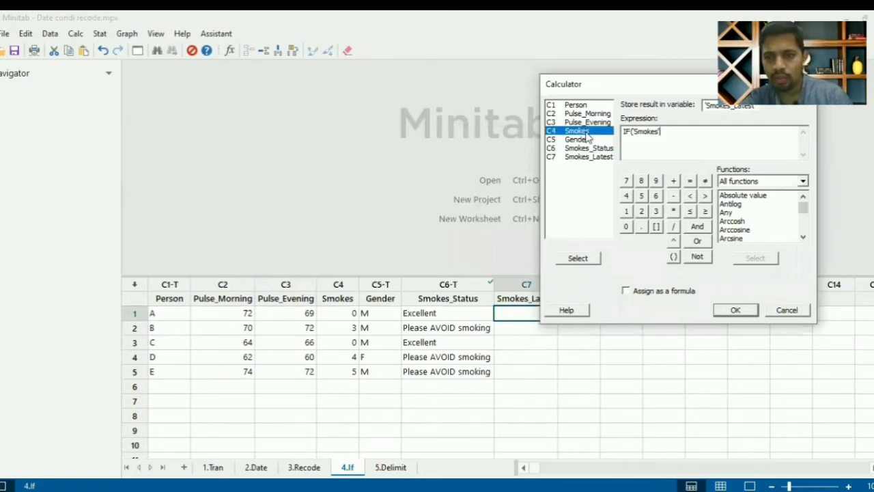
pyautogui.write('=')
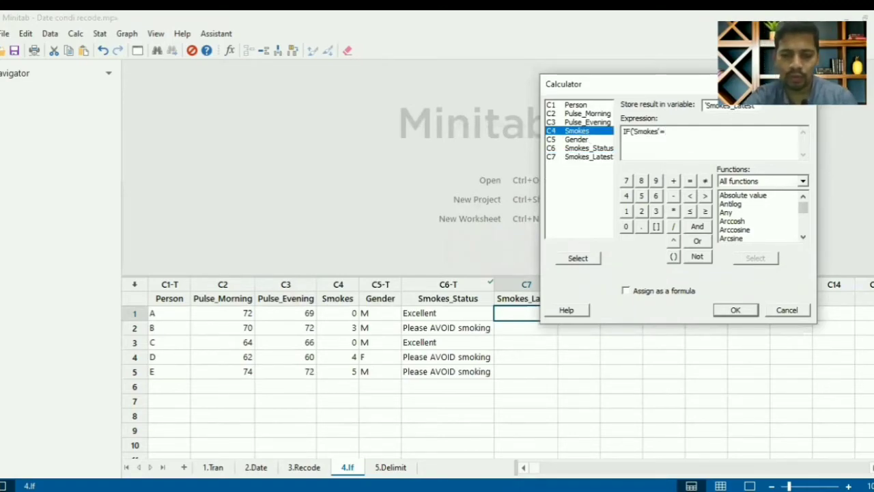
pyautogui.write('0,')
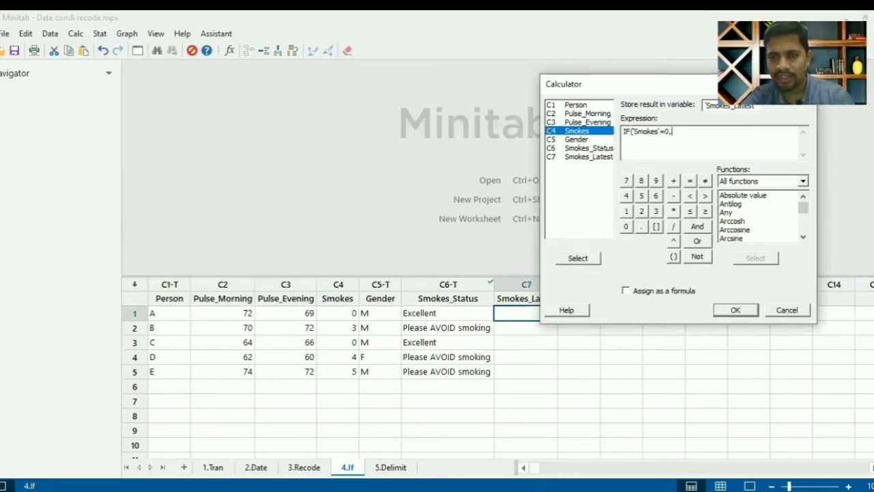
# - Add "Good job" in double quotes as the IF expression's result when the condition is true
pyautogui.write('"gOO')
pyautogui.press('BackSpace')
pyautogui.press('BackSpace')
pyautogui.press('BackSpace')
pyautogui.write('Good')
pyautogui.press('BackSpace')
pyautogui.press('BackSpace')
pyautogui.press('BackSpace')
pyautogui.press('BackSpace')
pyautogui.write('Good ')
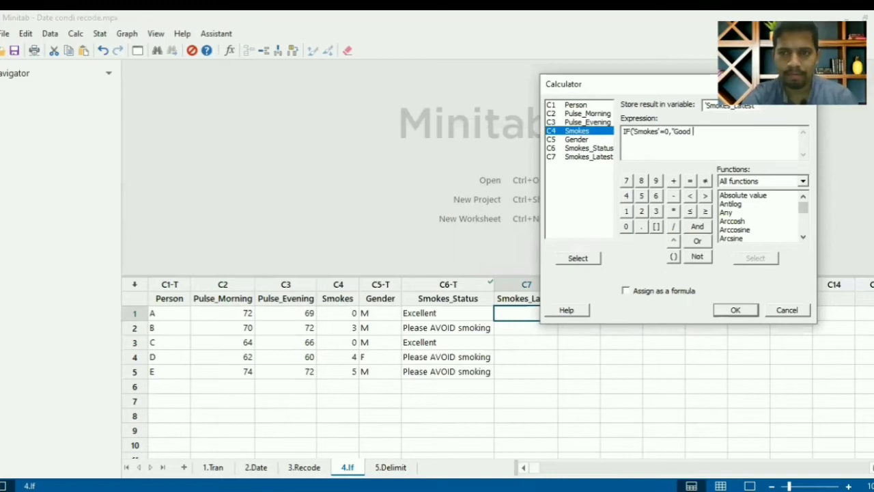
pyautogui.write('job"')
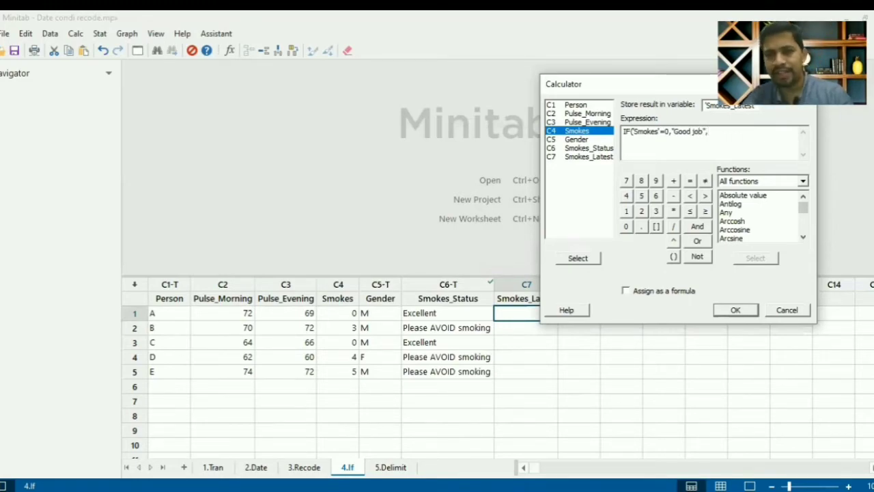
# - Add Please avoid smoking without quotes as the false result and try to assign the expression as a formula
pyautogui.write(',Pl')
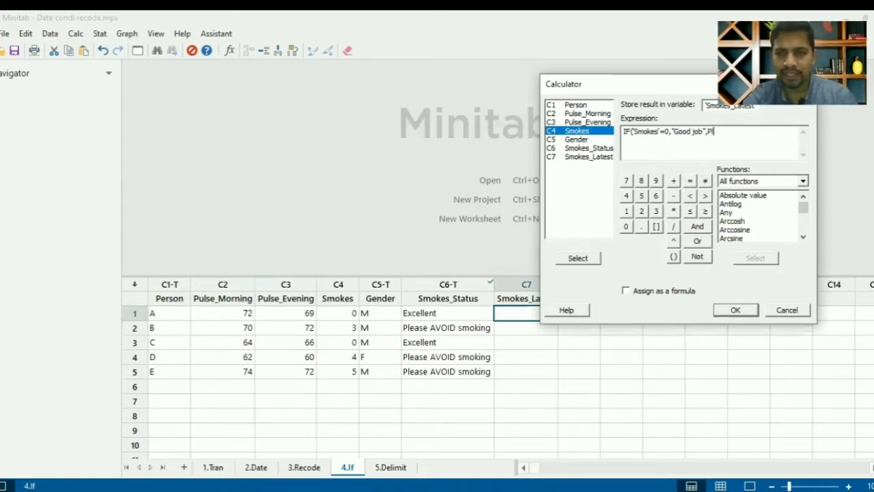
pyautogui.write('ease avoi')
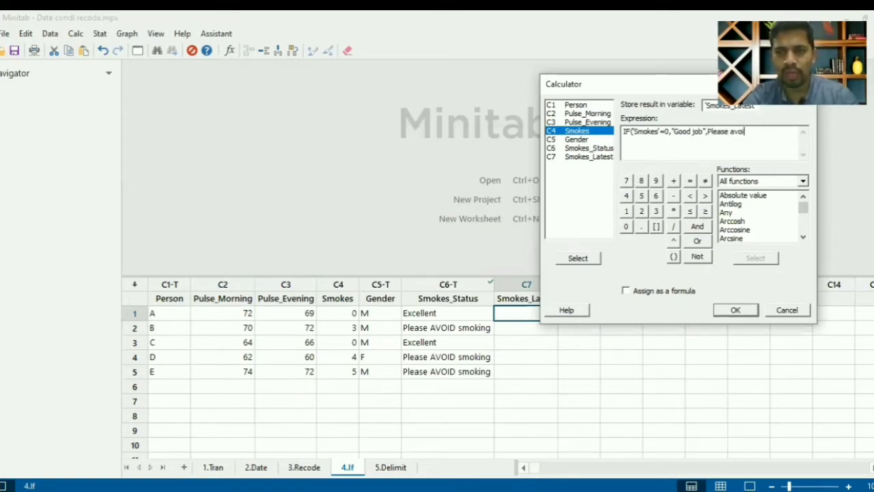
pyautogui.write('d smoking')
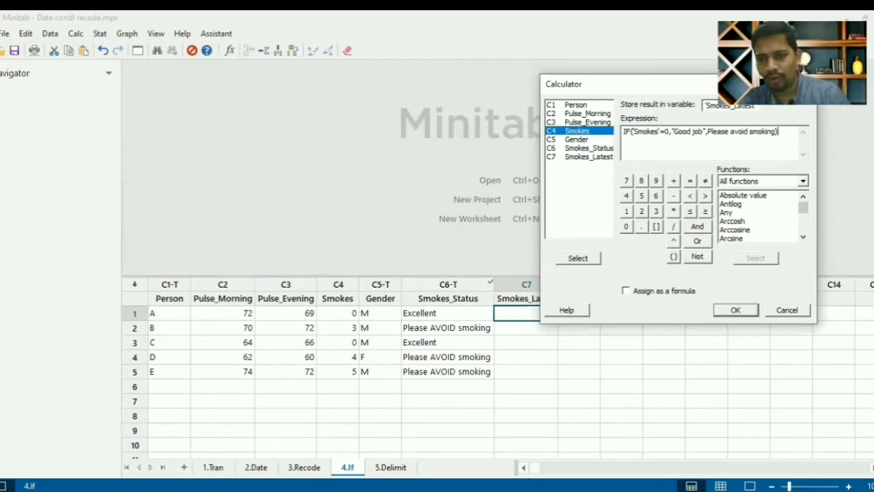
pyautogui.click(627, 292)
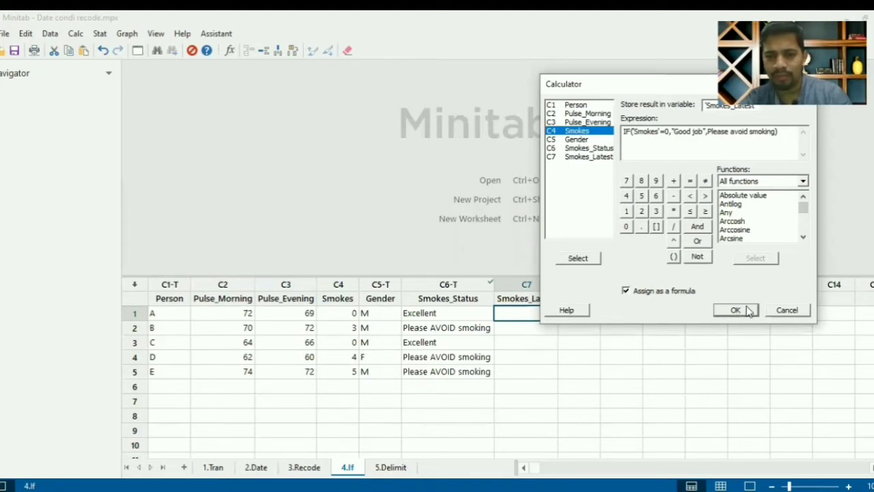
pyautogui.click(748, 310)
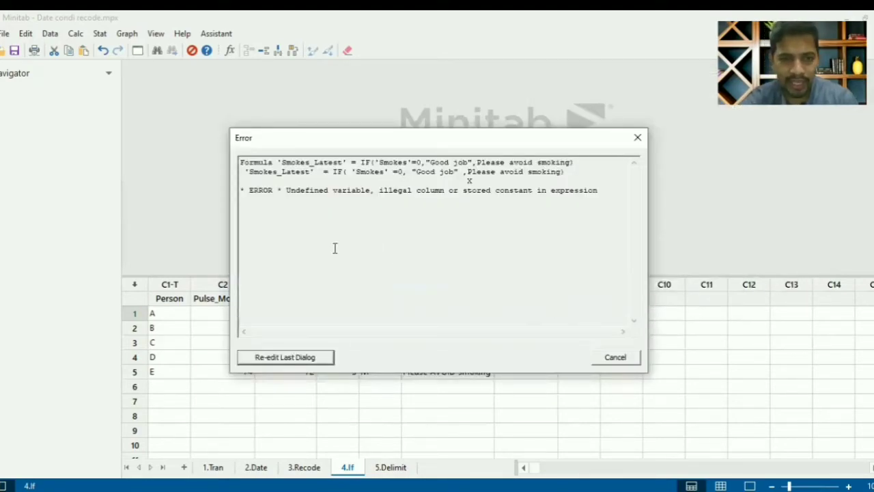
# - Try to run the formula again with a space inserted before Please avoid smoking
pyautogui.click(320, 360)
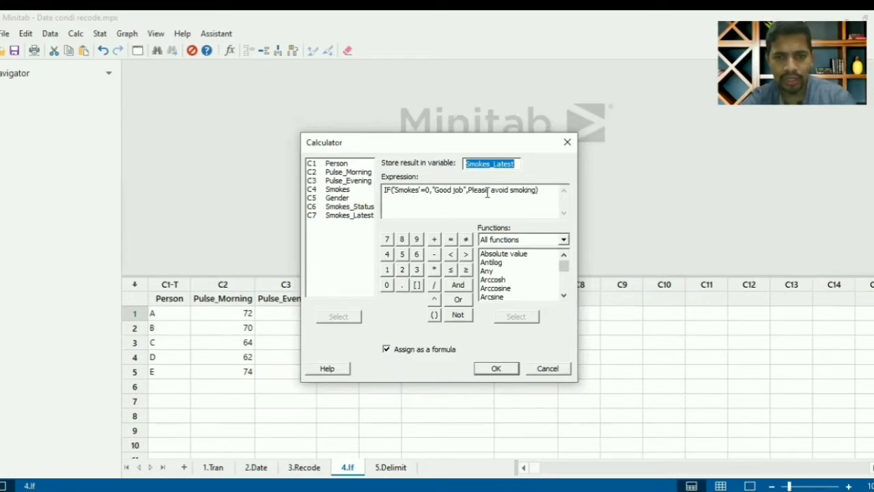
pyautogui.click(542, 193)
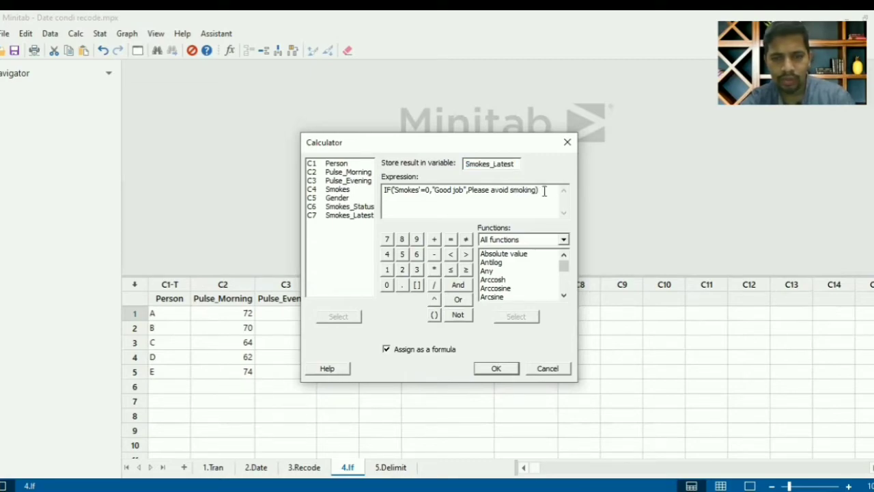
pyautogui.click(468, 192)
pyautogui.write('"')
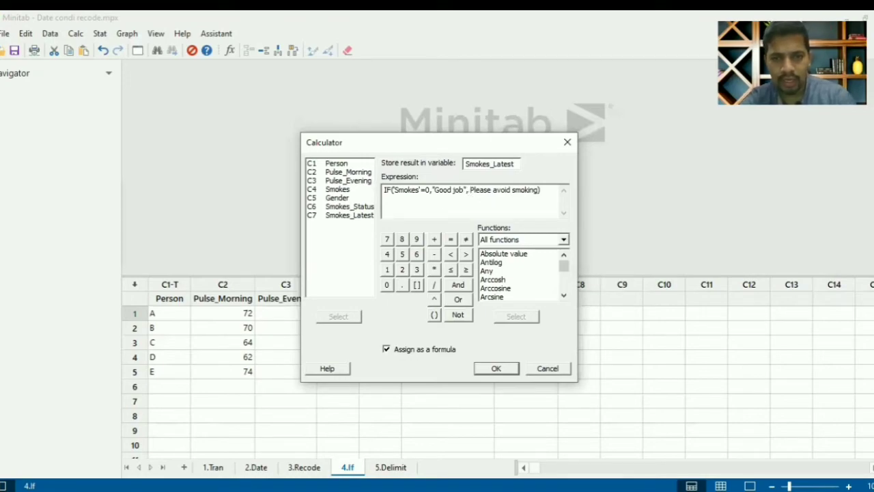
pyautogui.click(500, 367)
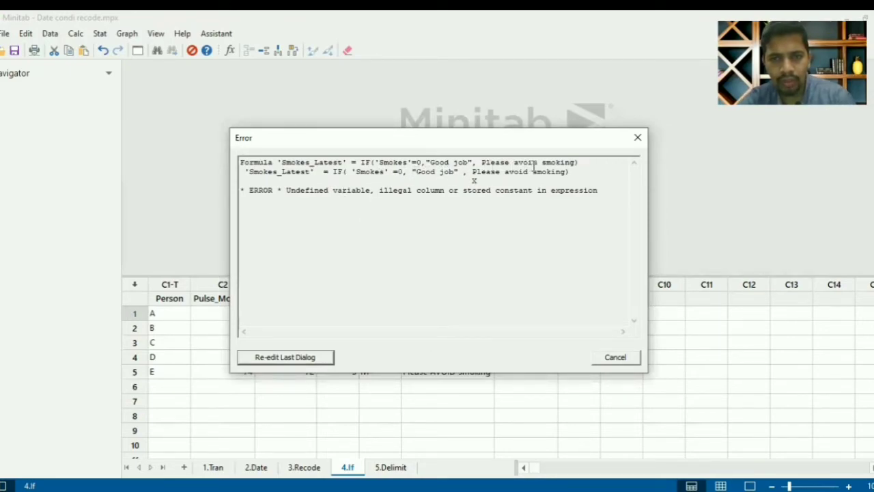
pyautogui.click(637, 138)
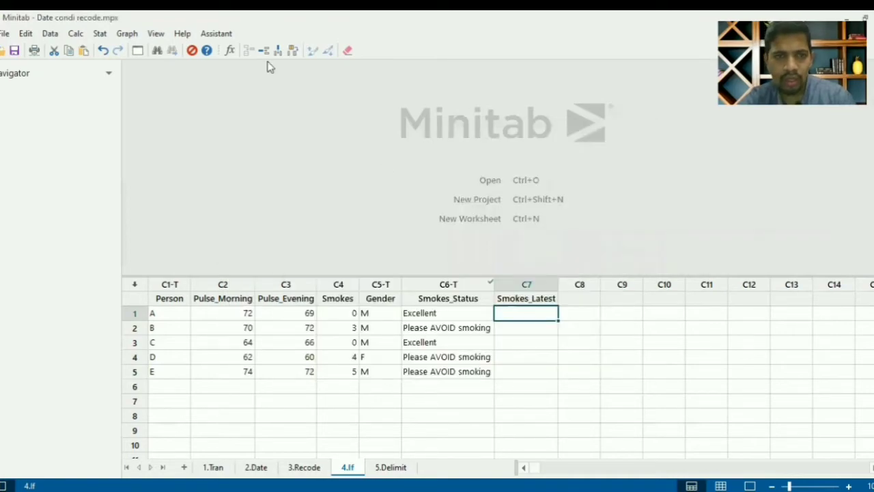
# - Correct the expression to IF('Smokes'=0,"Good job","Please avoid smoking") and assign it as the Smokes_Latest formula
pyautogui.click(137, 51)
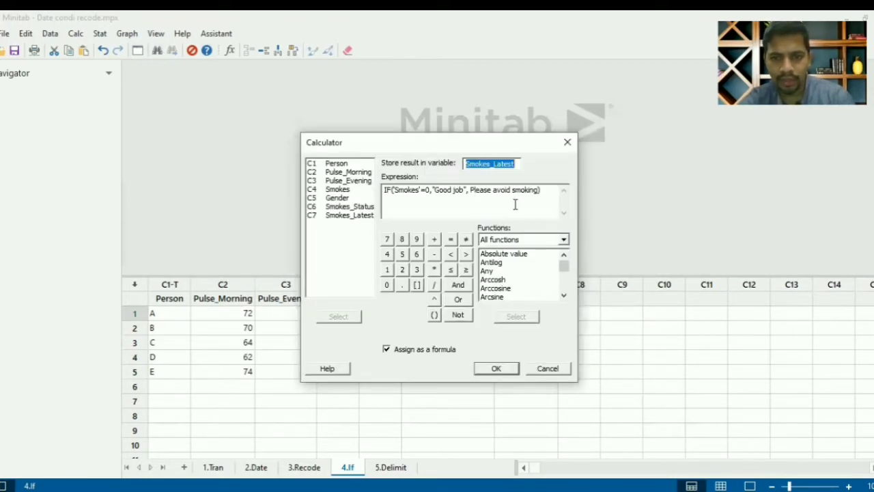
pyautogui.click(471, 191)
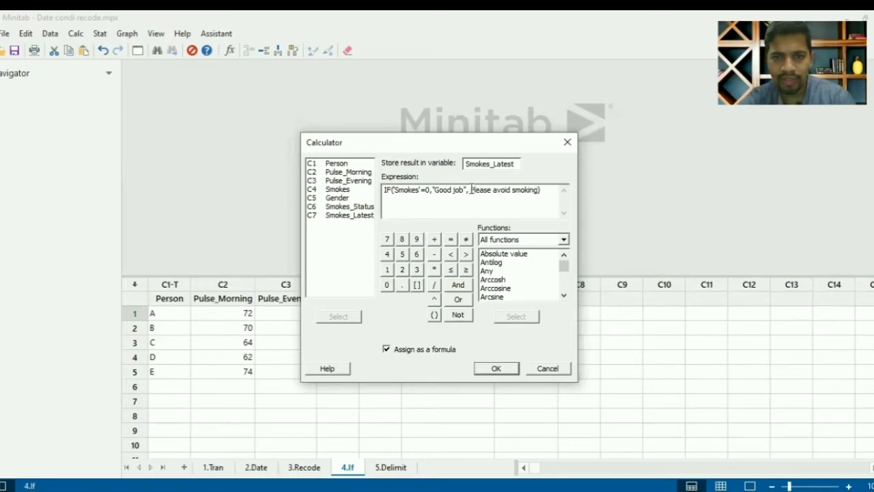
pyautogui.press('BackSpace')
pyautogui.write('"')
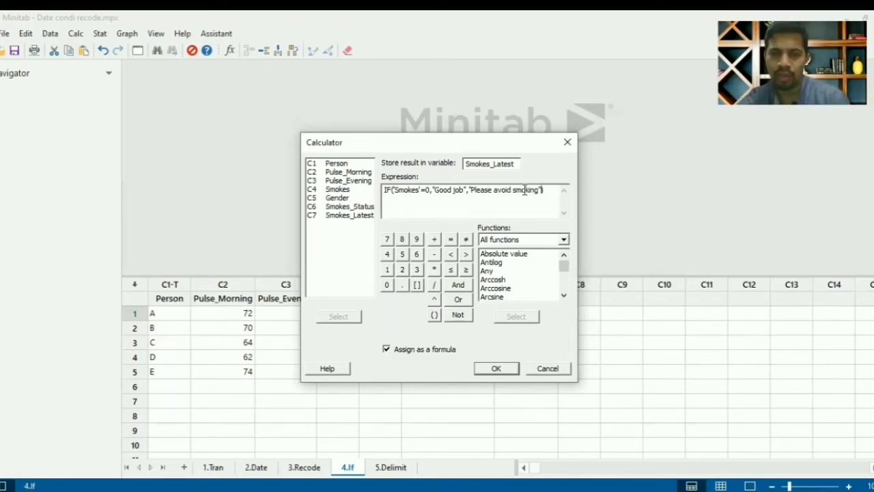
pyautogui.click(502, 371)
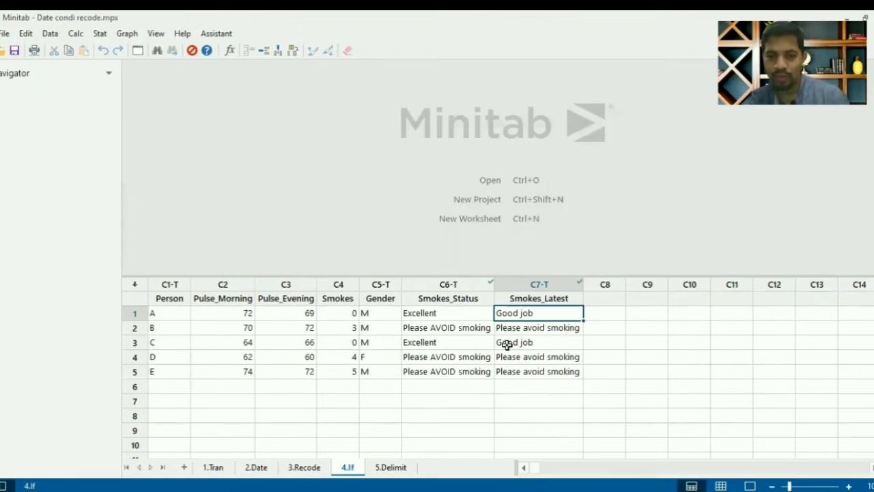
pyautogui.click(353, 313)
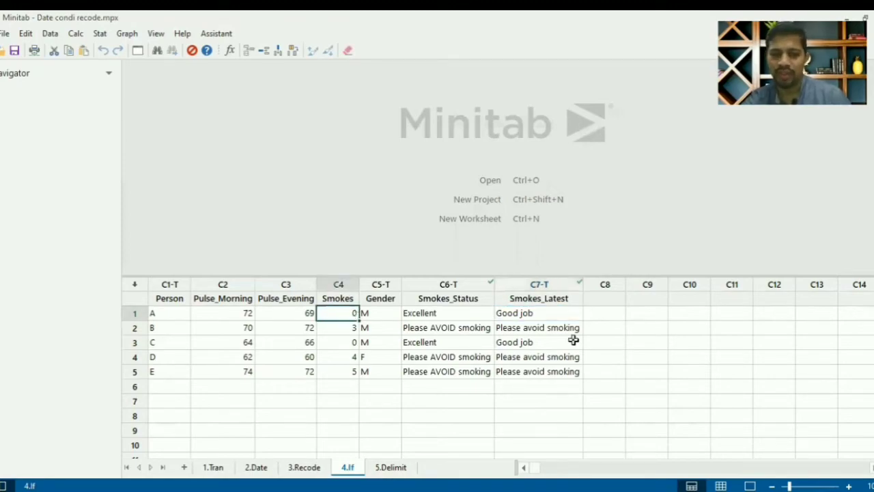
# - Test the IF formulas by setting Smokes to 1 for person A, 10 for person B and 0 for person D
pyautogui.write('1')
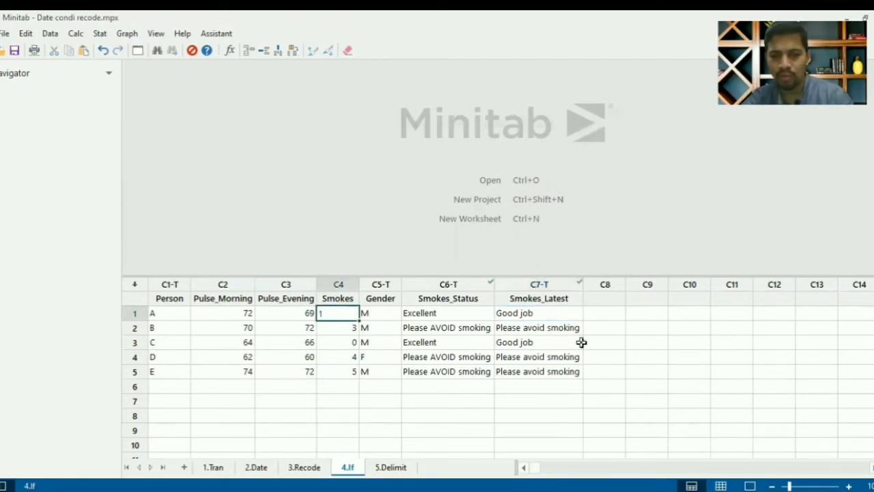
pyautogui.press('Return')
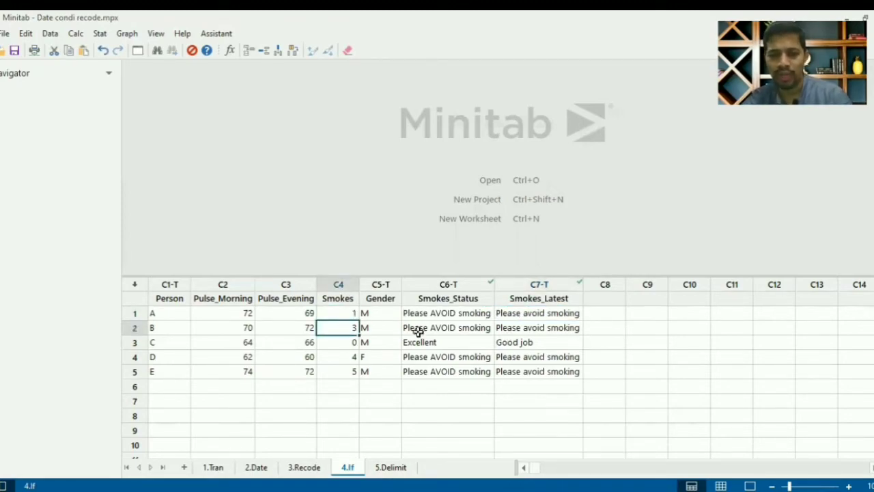
pyautogui.write('0')
pyautogui.press('Return')
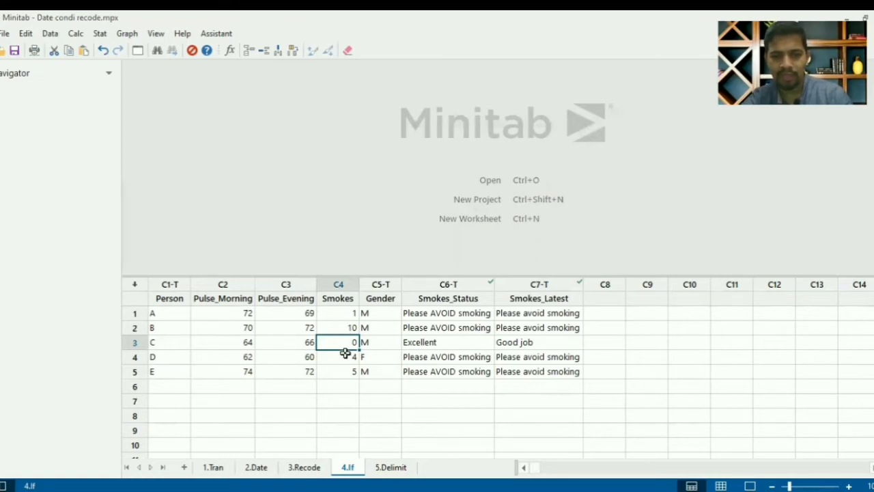
pyautogui.click(346, 357)
pyautogui.write('0')
pyautogui.press('Return')
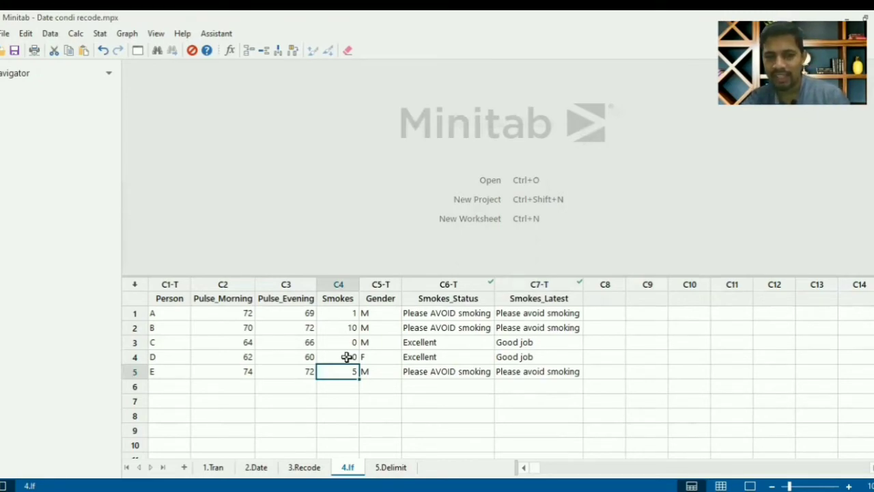
# - In the 5.Delimit worksheet, clear the First name entries and delete the Second Name column
pyautogui.click(392, 468)
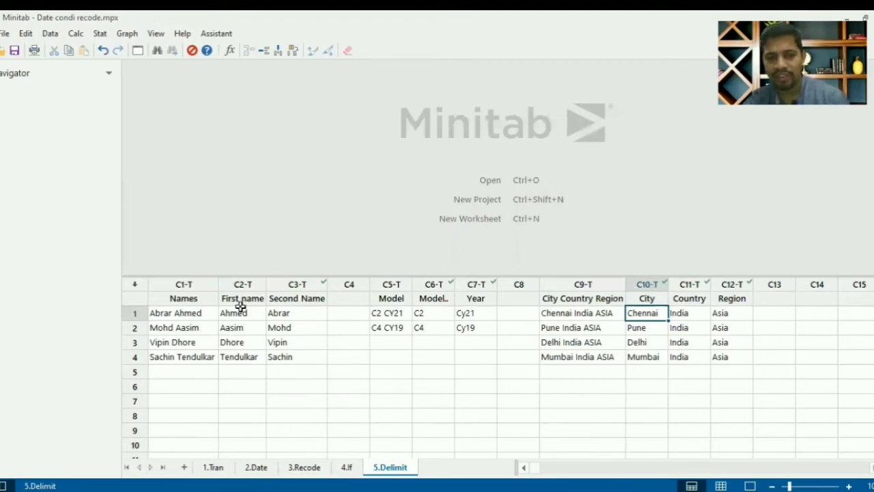
pyautogui.moveTo(236, 313); pyautogui.dragTo(291, 358)
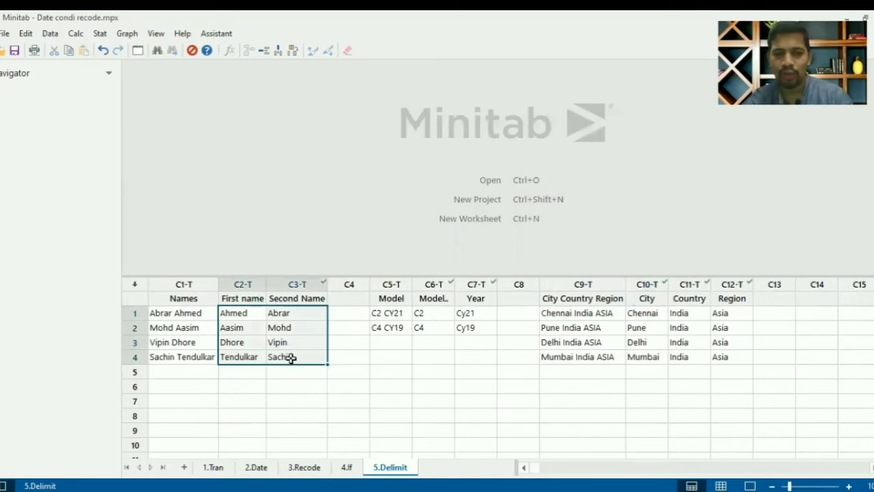
pyautogui.press('Delete')
pyautogui.click(291, 358)
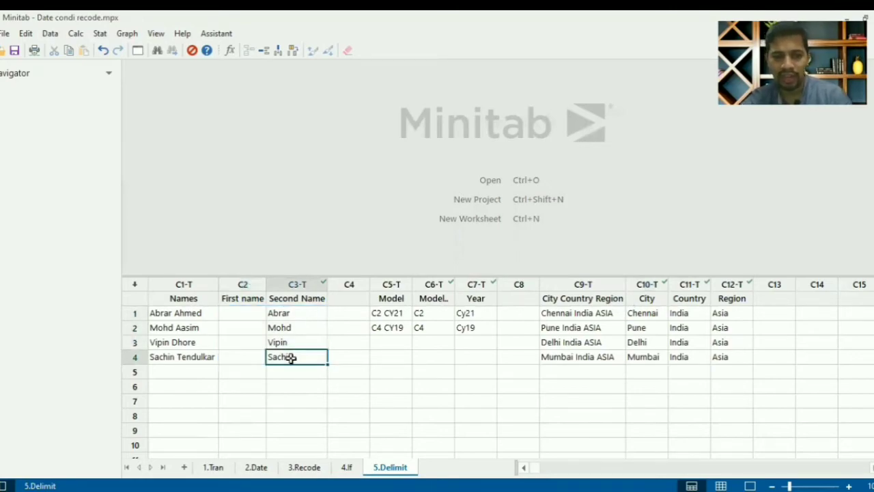
pyautogui.moveTo(293, 312); pyautogui.dragTo(304, 359)
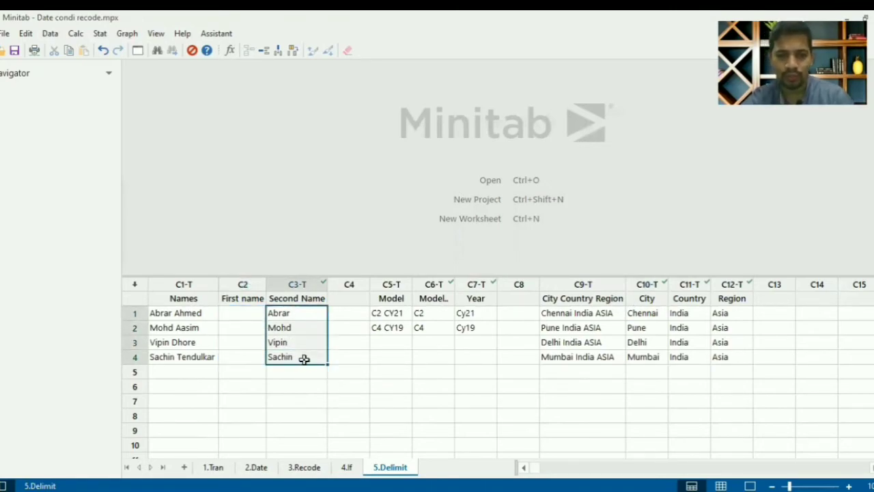
pyautogui.click(303, 289)
pyautogui.rightClick(304, 290)
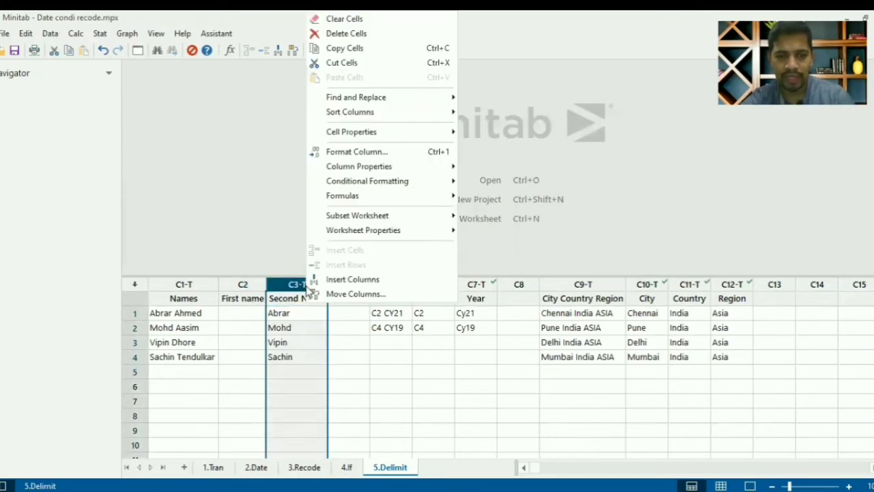
pyautogui.click(357, 34)
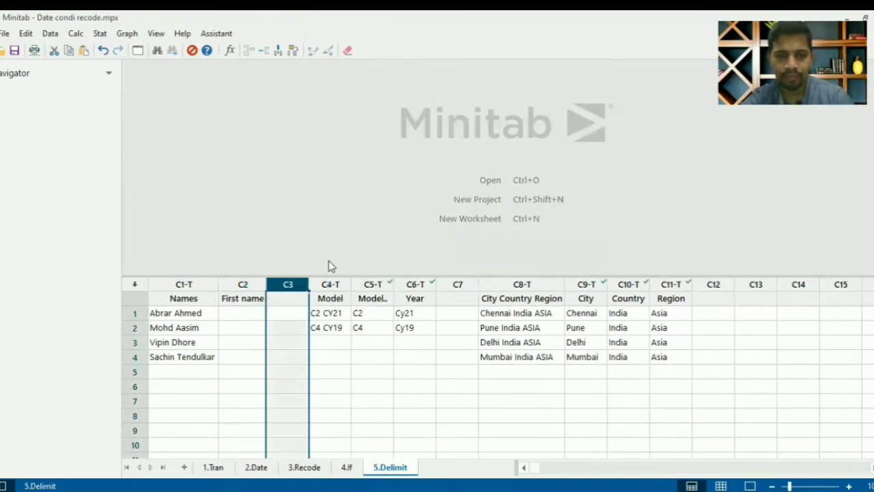
# - Name the empty column C3 Second name
pyautogui.click(287, 297)
pyautogui.write('Se')
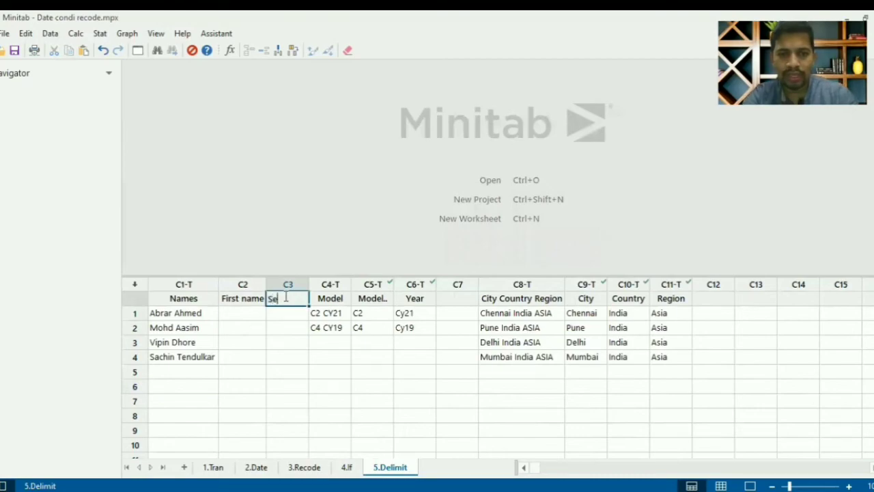
pyautogui.write('cond name')
pyautogui.press('Return')
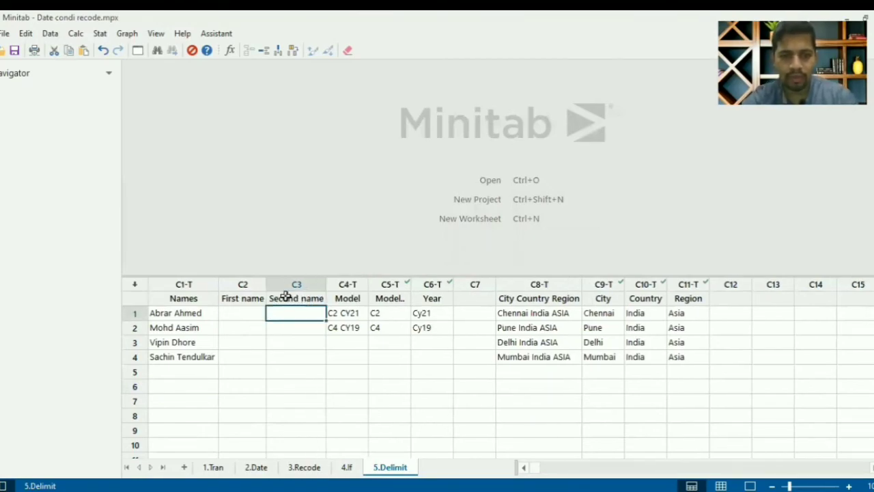
# - Delete the three columns from Model to Year, and the separate City, Country and Region columns
pyautogui.moveTo(347, 283); pyautogui.dragTo(447, 283)
pyautogui.rightClick(447, 283)
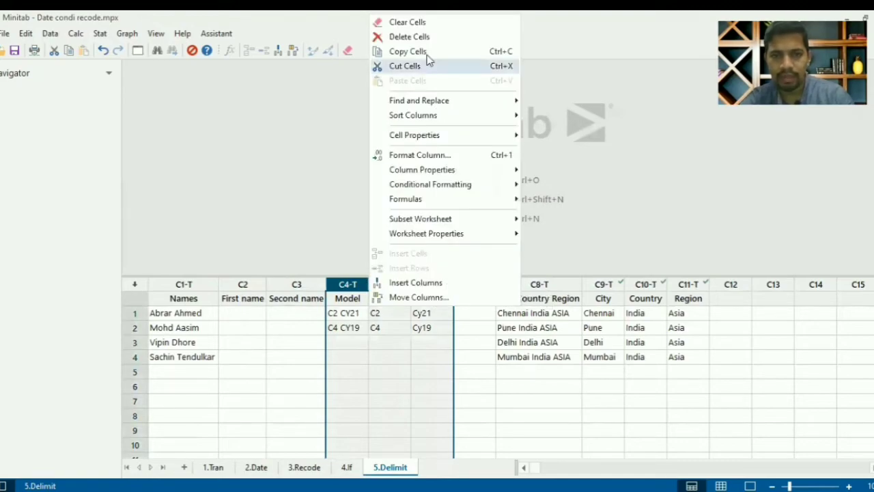
pyautogui.click(418, 36)
pyautogui.click(449, 342)
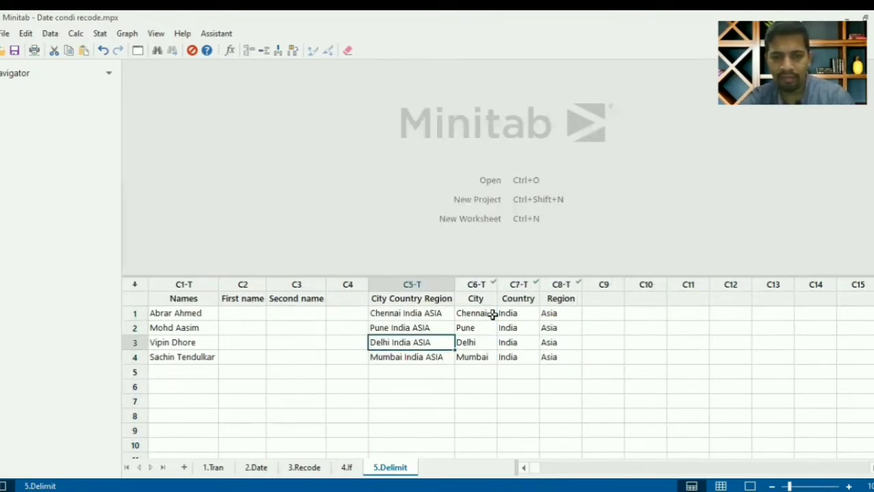
pyautogui.click(472, 311)
pyautogui.moveTo(475, 284); pyautogui.dragTo(559, 284)
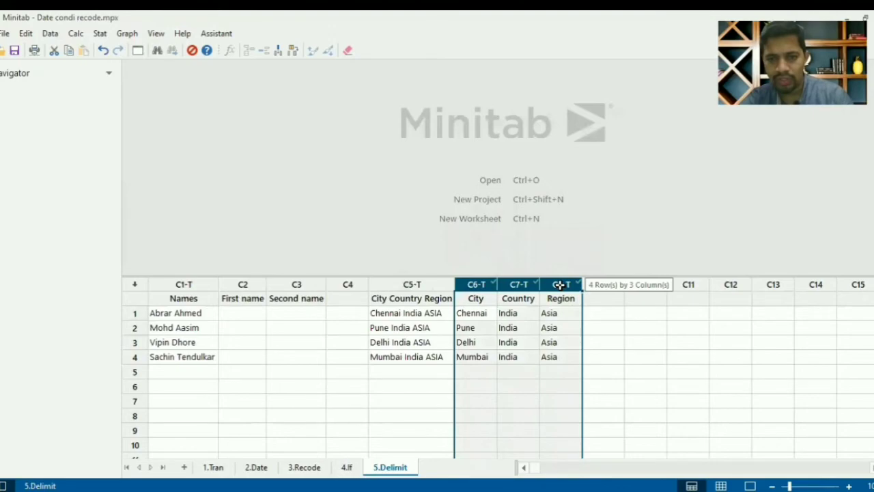
pyautogui.rightClick(559, 284)
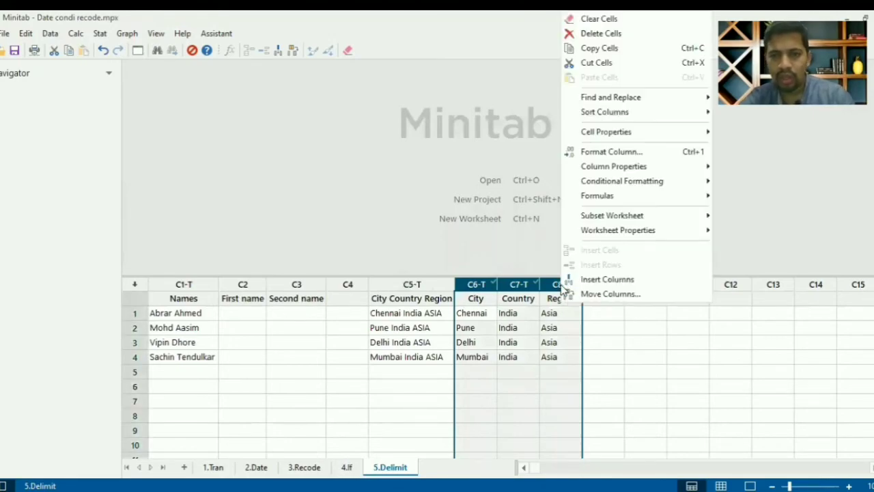
pyautogui.click(625, 40)
# - Name the empty columns C6, C7 and C8 City, Country and Region
pyautogui.click(470, 301)
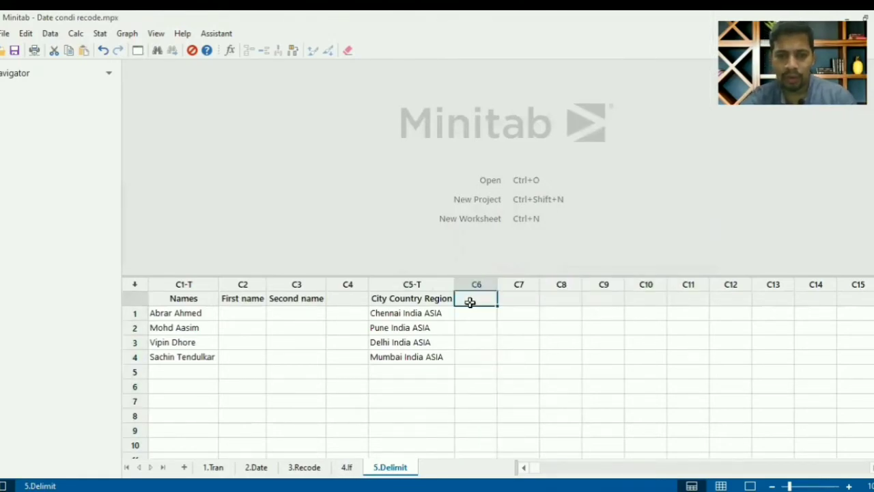
pyautogui.write('City')
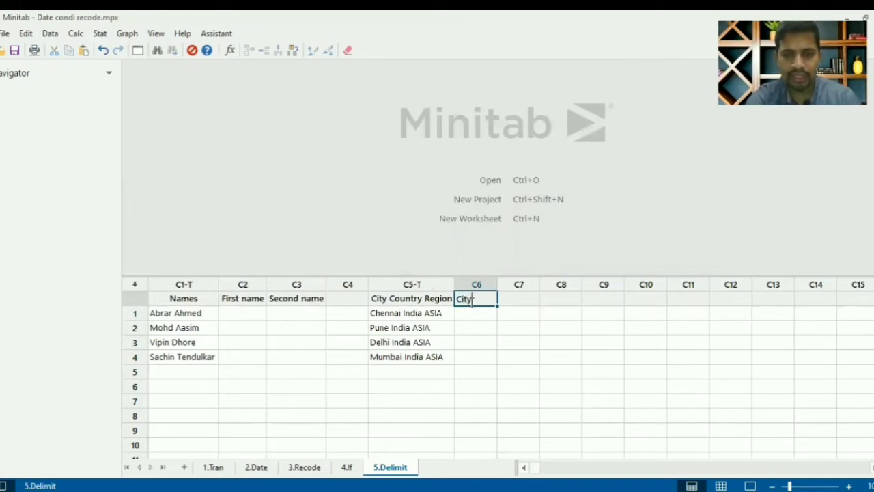
pyautogui.press('Tab')
pyautogui.write('Country')
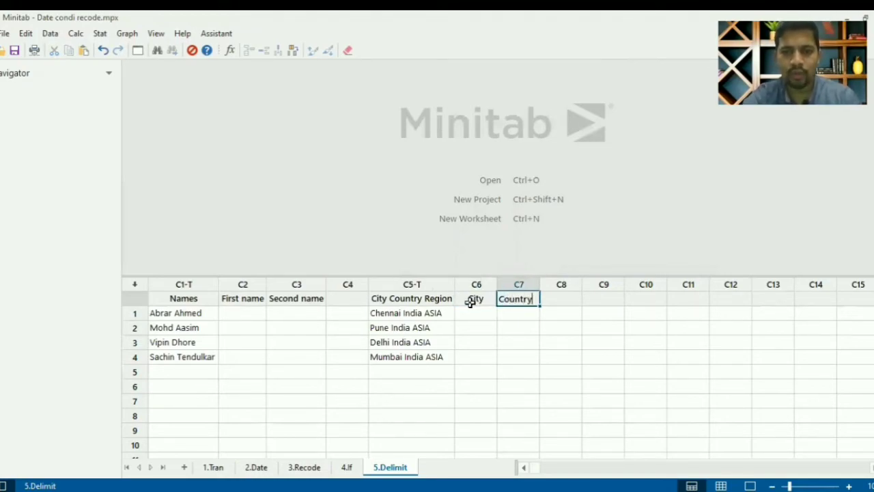
pyautogui.press('Tab')
pyautogui.write('Reg')
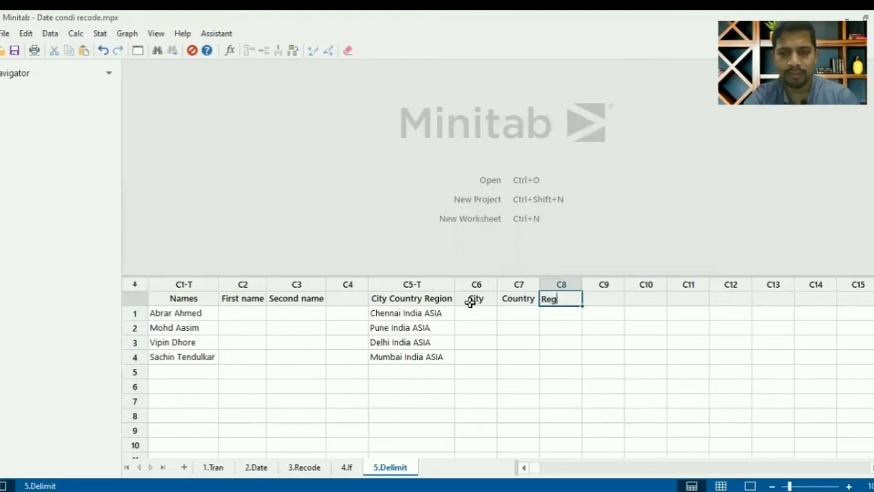
pyautogui.write('ion')
pyautogui.press('Return')
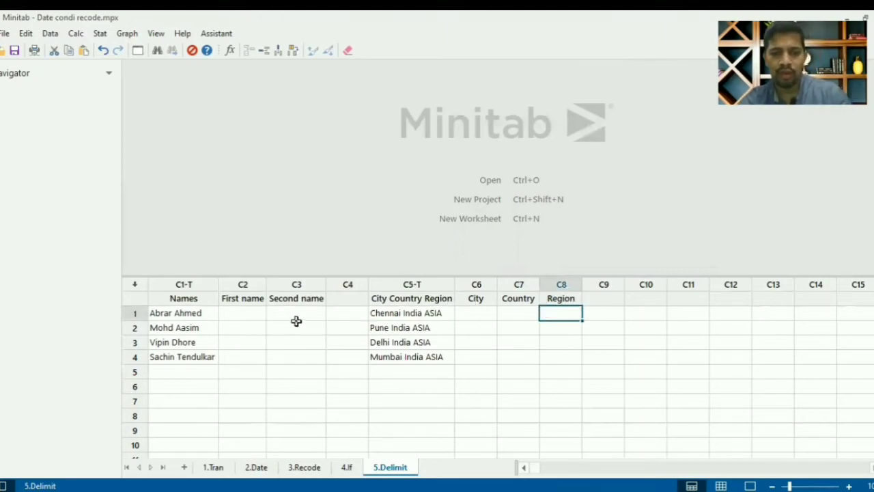
# - Open the Calculator for the First name column and reset its previous entries
pyautogui.click(233, 316)
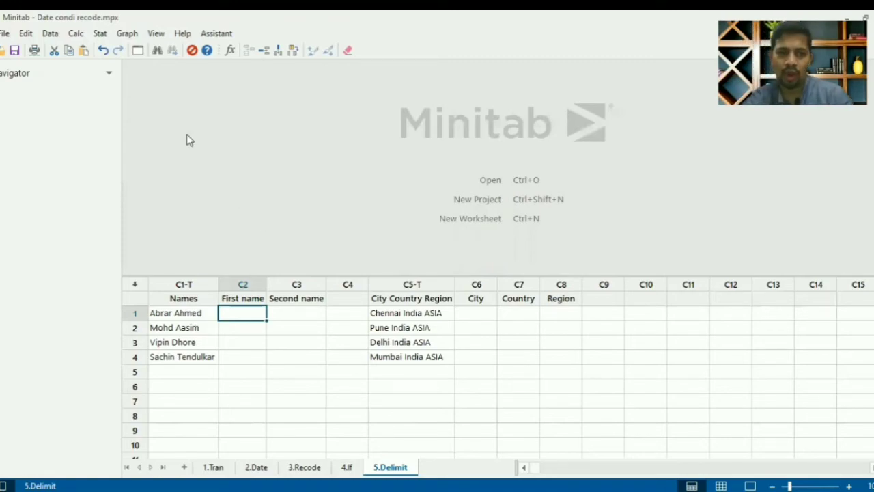
pyautogui.click(76, 33)
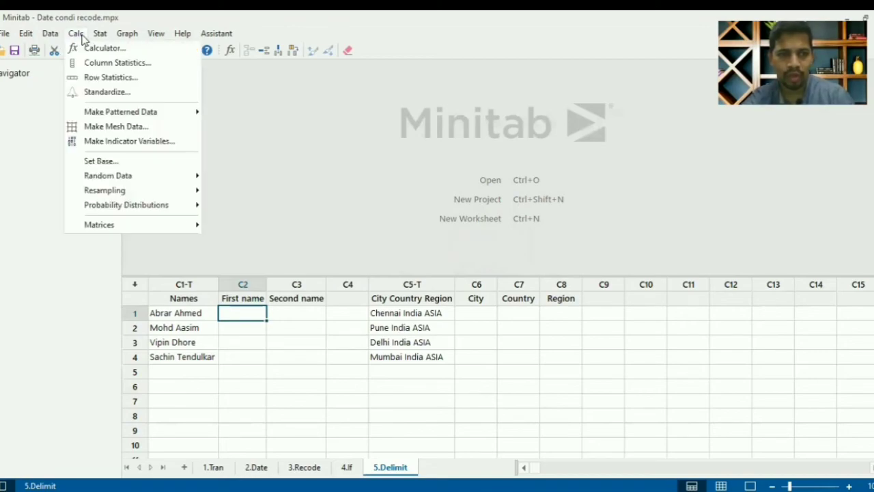
pyautogui.click(78, 34)
pyautogui.click(78, 35)
pyautogui.click(90, 47)
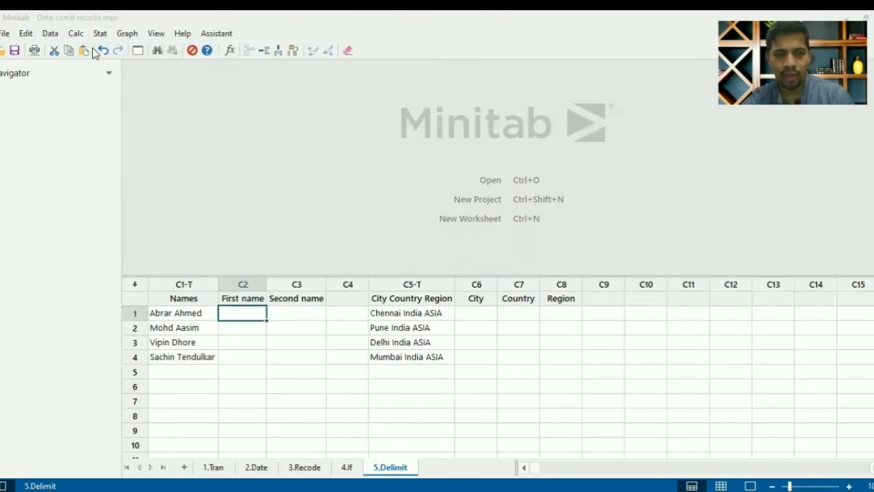
pyautogui.press('F3')
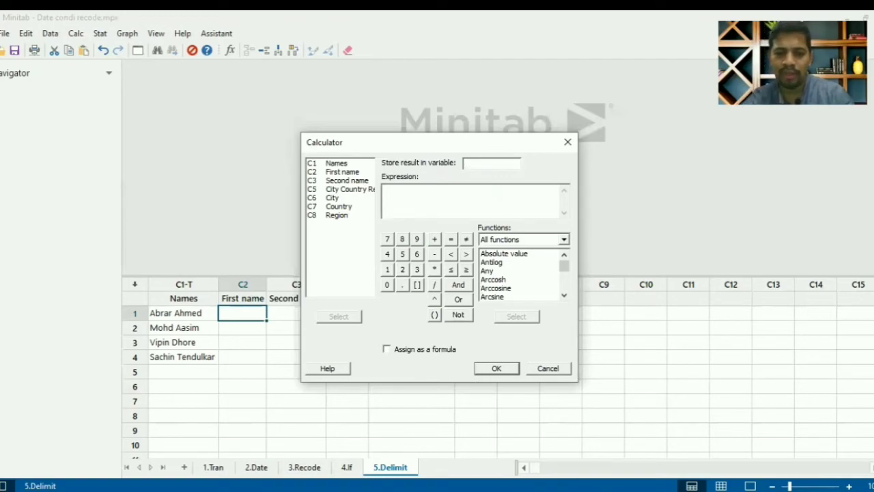
# - Switch to PowerPoint, examine the Delimit function slide's example expressions full screen, and return to Minitab's Calculator
pyautogui.click(441, 489)
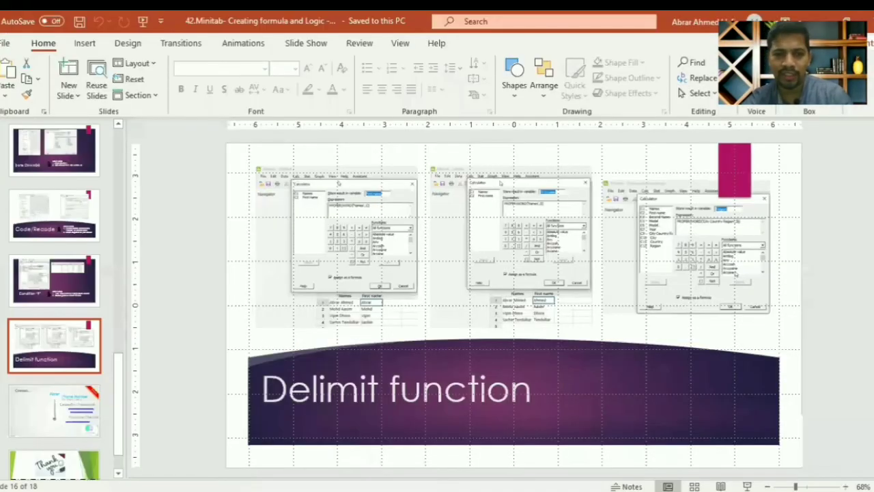
pyautogui.click(747, 486)
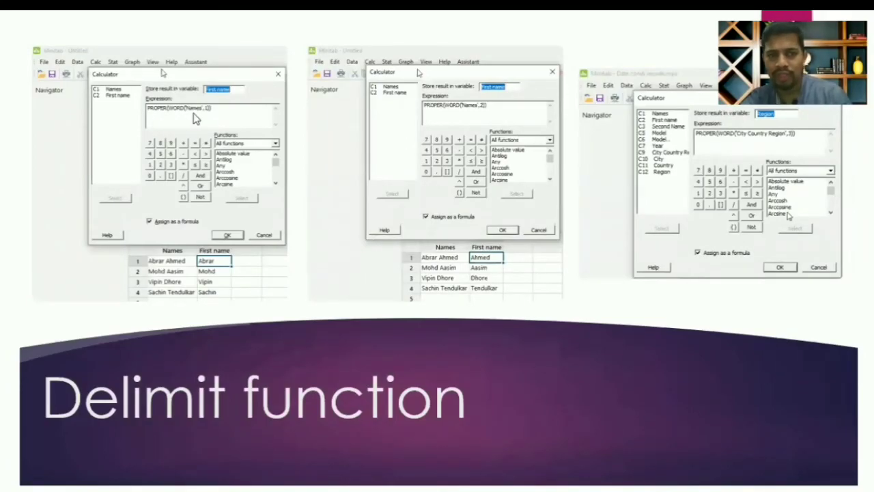
pyautogui.press('Escape')
pyautogui.hotkey('alt', 'Tab')
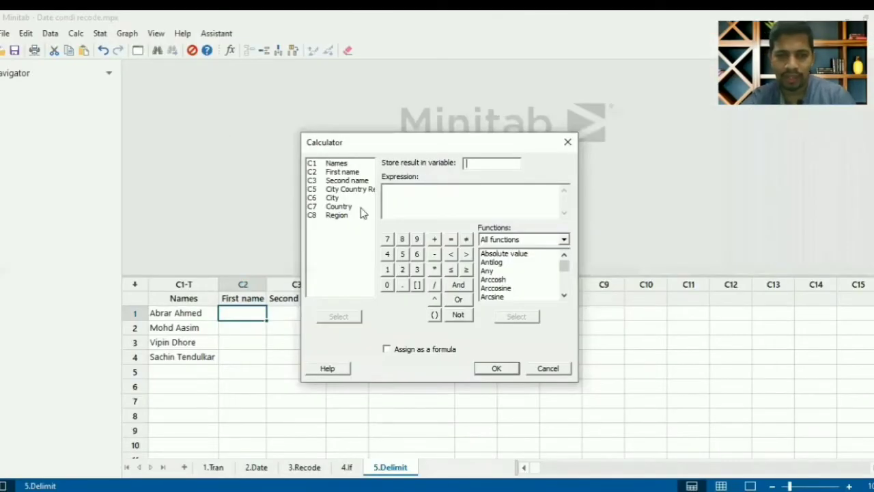
# - Set First name as the variable that stores the result, leaving the expression empty
pyautogui.write('PR')
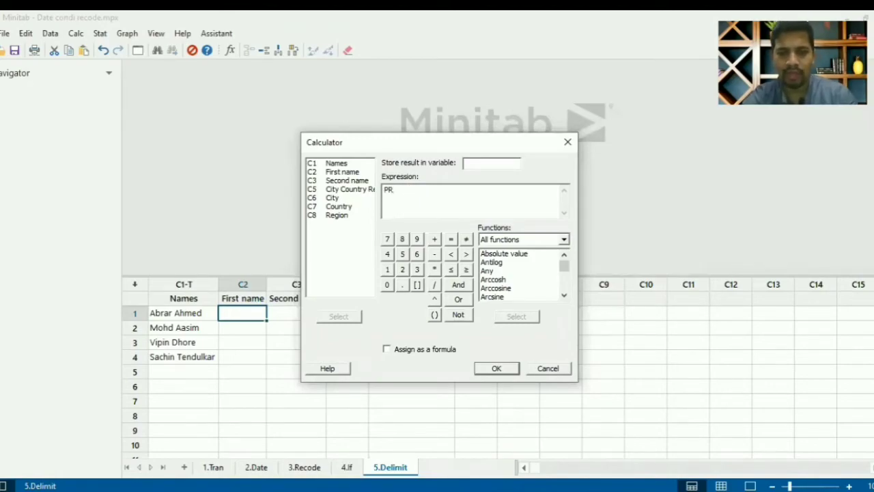
pyautogui.press('BackSpace')
pyautogui.press('BackSpace')
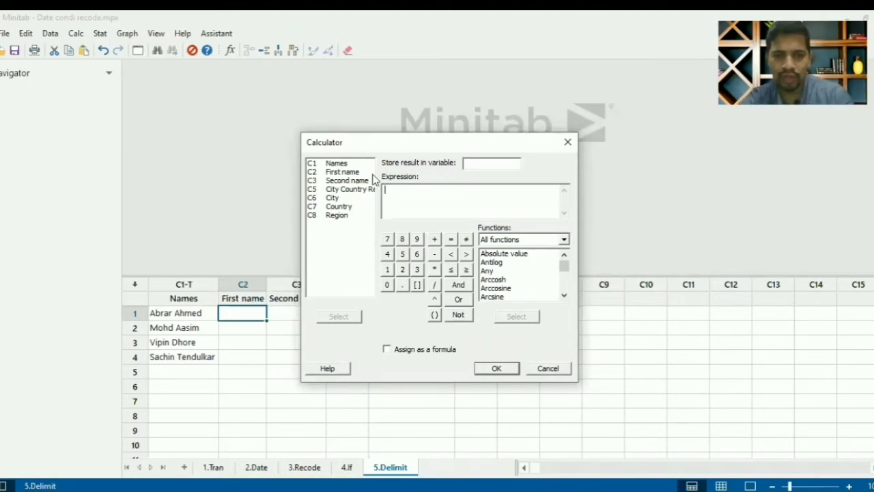
pyautogui.doubleClick(350, 173)
pyautogui.click(483, 165)
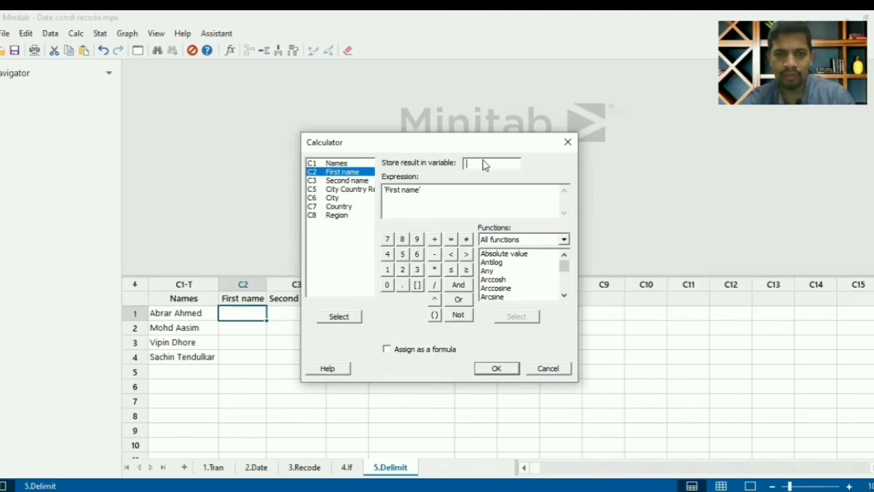
pyautogui.doubleClick(356, 173)
pyautogui.press('BackSpace')
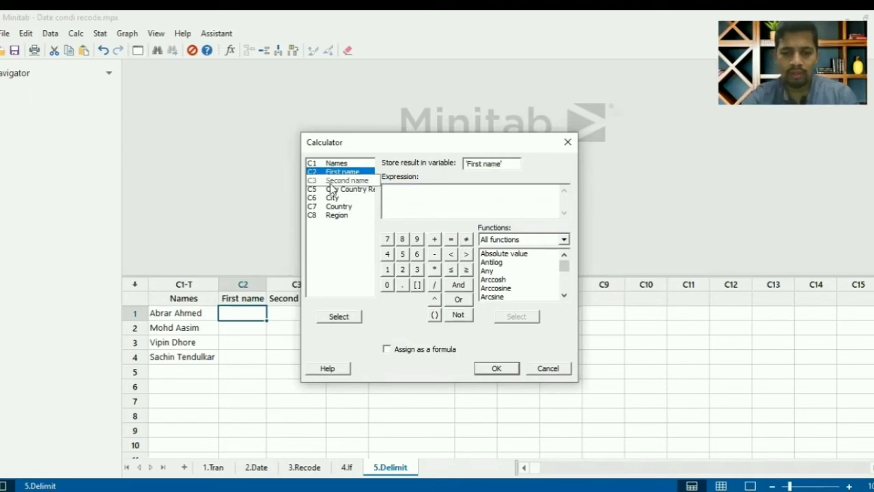
# - Begin the First name expression with PROPER(WORD(, checking the example slide in PowerPoint before returning to Minitab
pyautogui.write('PROPER(NAME')
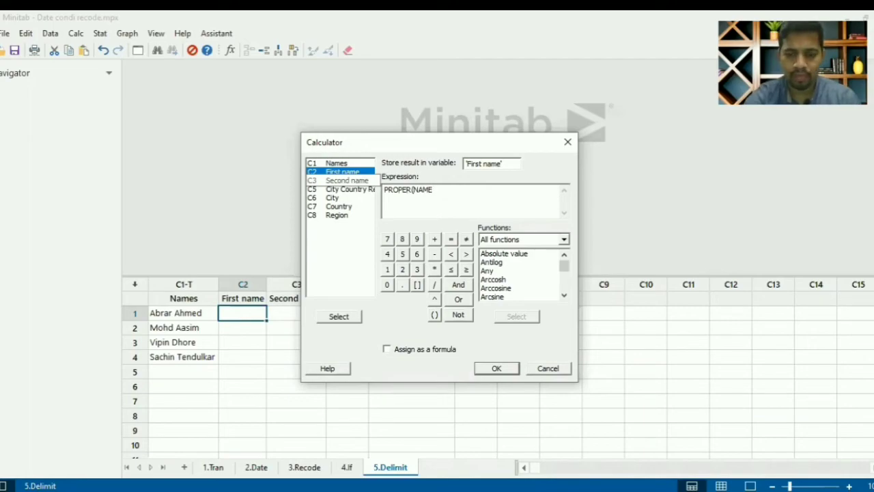
pyautogui.hotkey('alt', 'Tab')
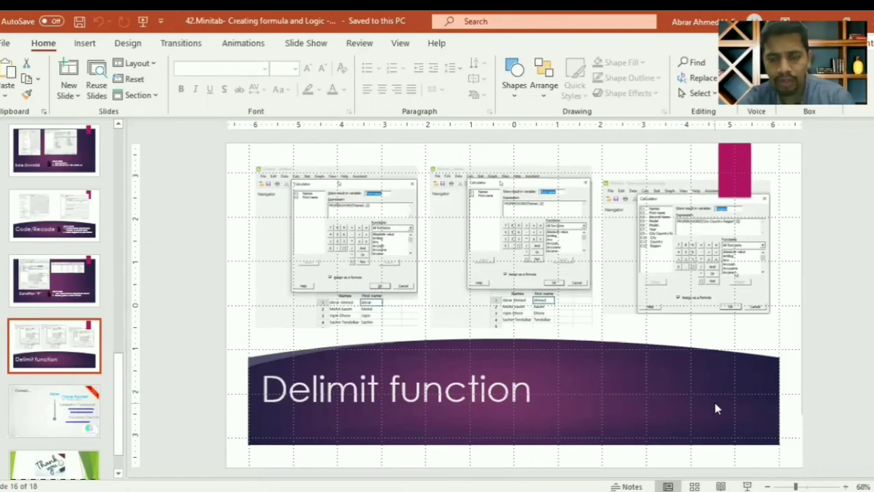
pyautogui.hotkey('alt', 'Tab')
pyautogui.press('BackSpace')
pyautogui.press('BackSpace')
pyautogui.press('BackSpace')
pyautogui.press('BackSpace')
pyautogui.press('BackSpace')
pyautogui.write('WORD(')
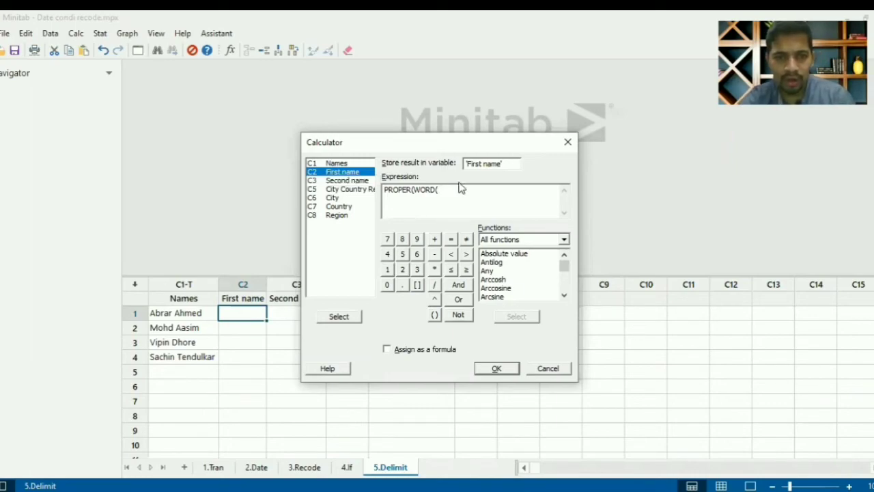
# - Complete the expression as PROPER(WORD('Names',1)) and assign it as a formula to the First name column
pyautogui.click(347, 165)
pyautogui.doubleClick(348, 167)
pyautogui.write(',')
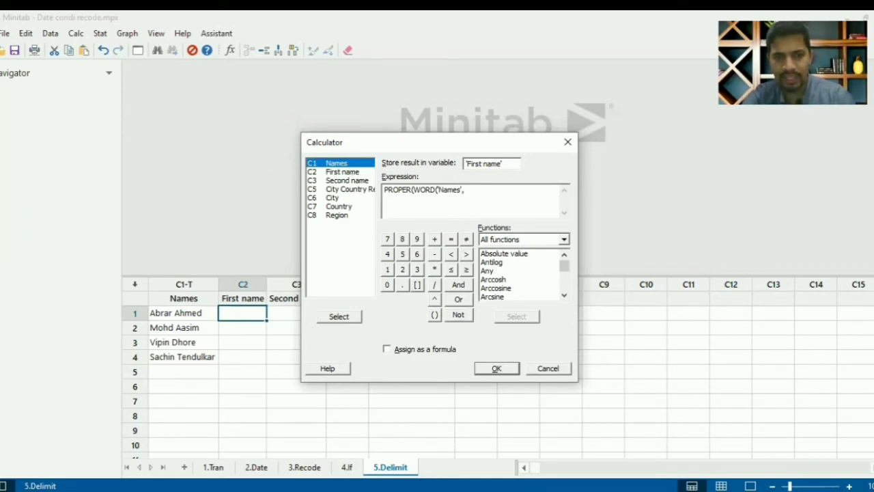
pyautogui.write(' 1)')
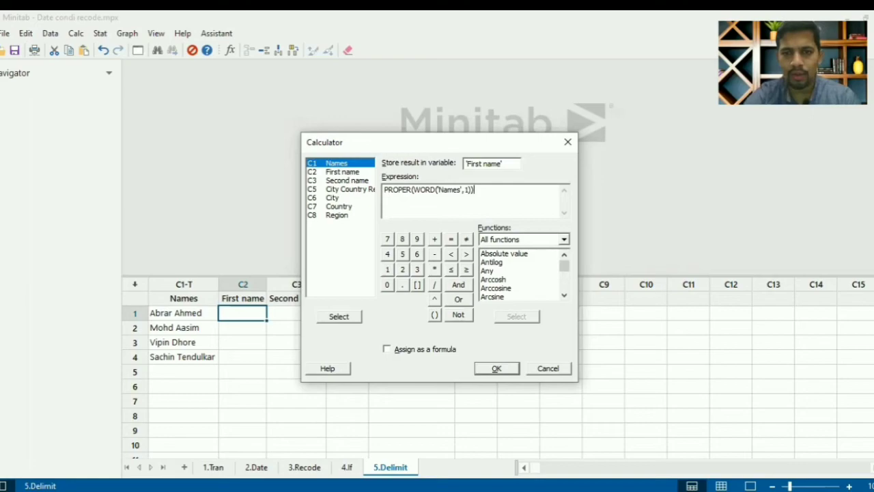
pyautogui.write(')')
pyautogui.click(387, 349)
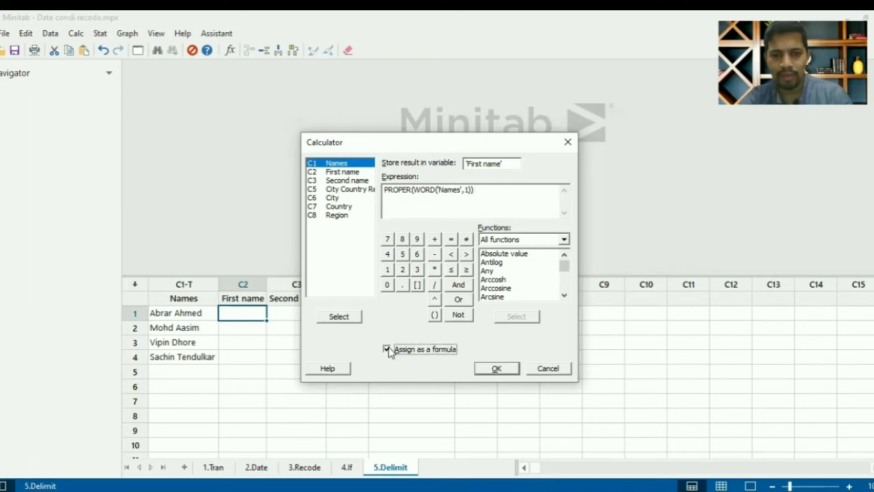
pyautogui.click(497, 368)
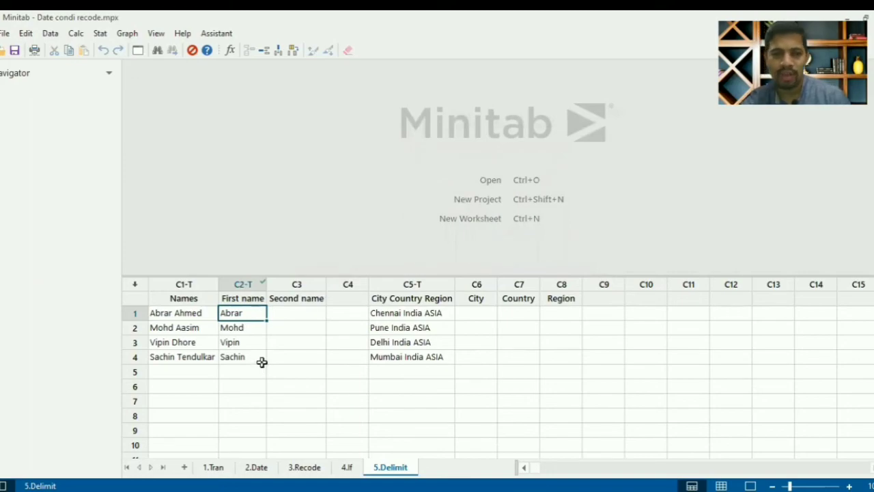
# - Change the First name formula to extract word 2, using PROPER(WORD('Names',2))
pyautogui.click(138, 49)
pyautogui.doubleClick(469, 190)
pyautogui.write('2')
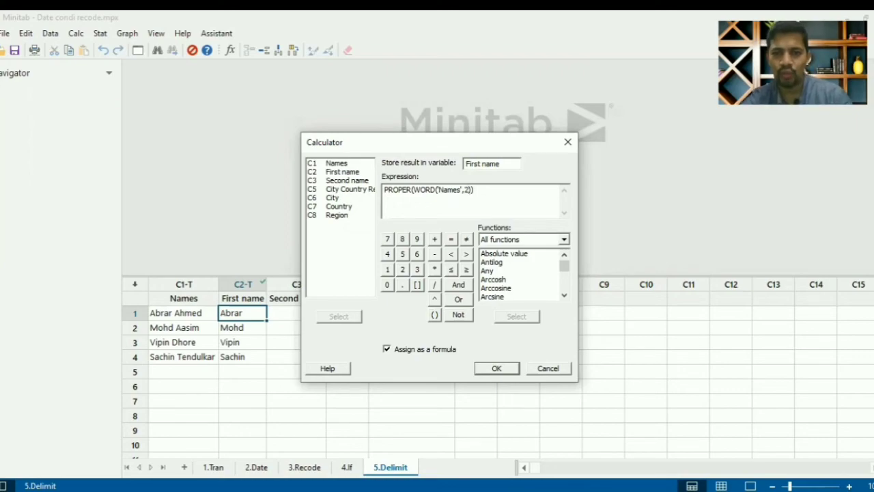
pyautogui.click(498, 367)
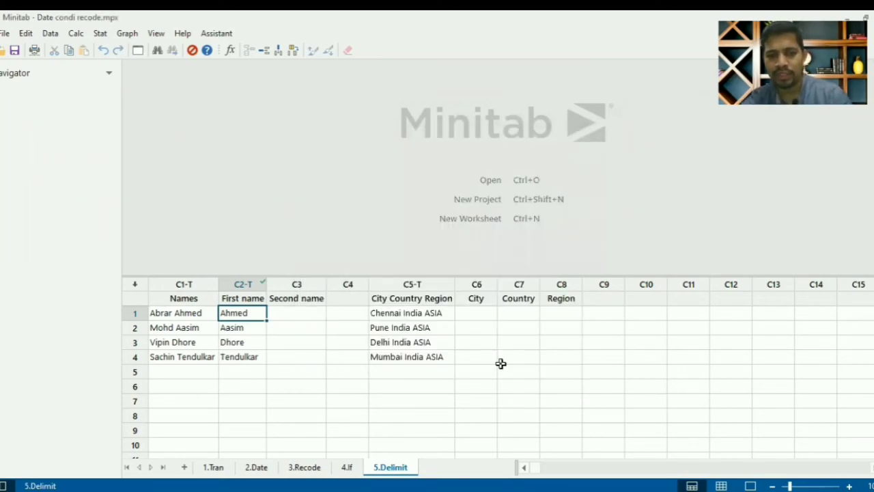
# - Set the word number in the First name formula back to 1
pyautogui.click(137, 52)
pyautogui.click(468, 189)
pyautogui.write('1')
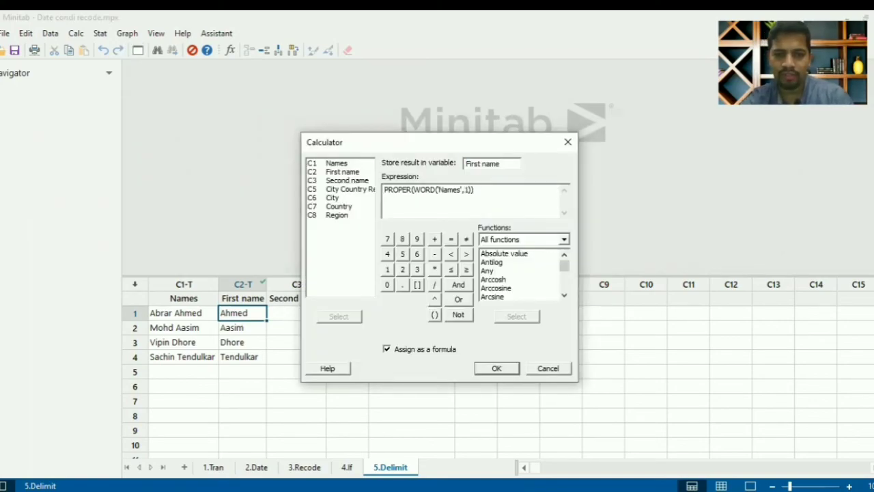
pyautogui.click(498, 369)
# - Store the existing PROPER(WORD('Names',1)) expression as a formula in the Second name column
pyautogui.click(305, 311)
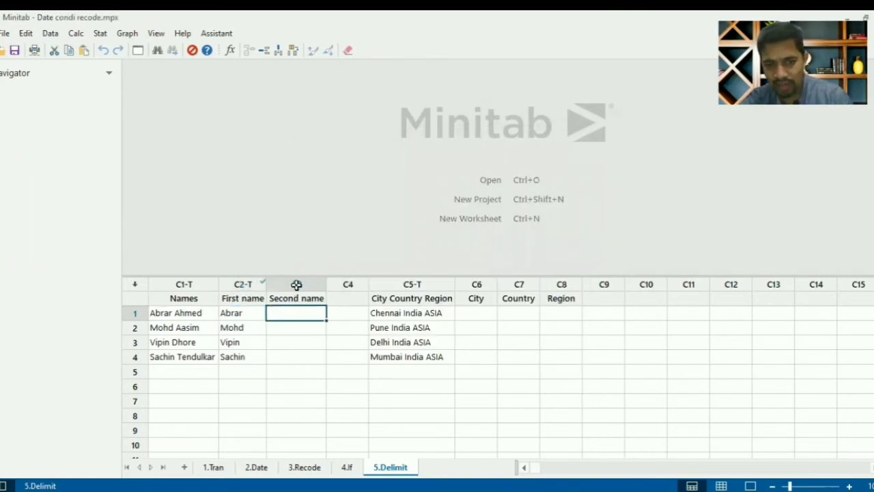
pyautogui.click(138, 50)
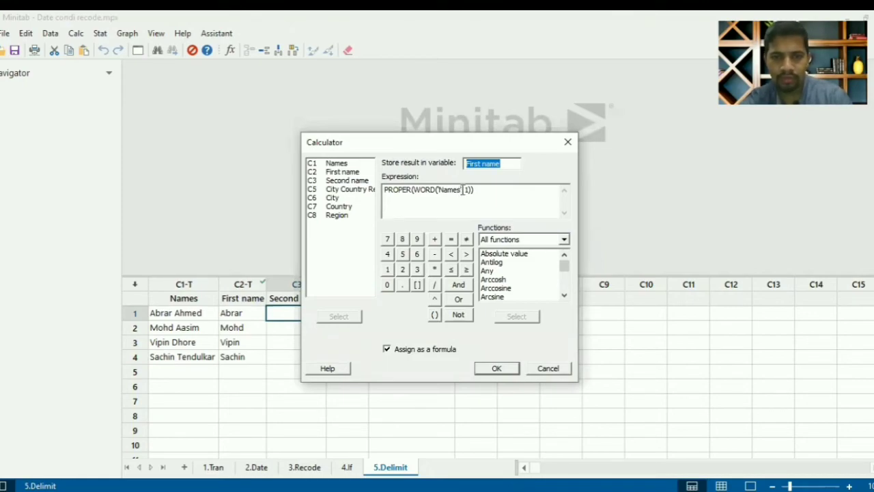
pyautogui.click(502, 164)
pyautogui.press('BackSpace')
pyautogui.press('BackSpace')
pyautogui.press('BackSpace')
pyautogui.press('BackSpace')
pyautogui.press('BackSpace')
pyautogui.press('BackSpace')
pyautogui.press('BackSpace')
pyautogui.press('BackSpace')
pyautogui.press('BackSpace')
pyautogui.press('BackSpace')
pyautogui.doubleClick(345, 181)
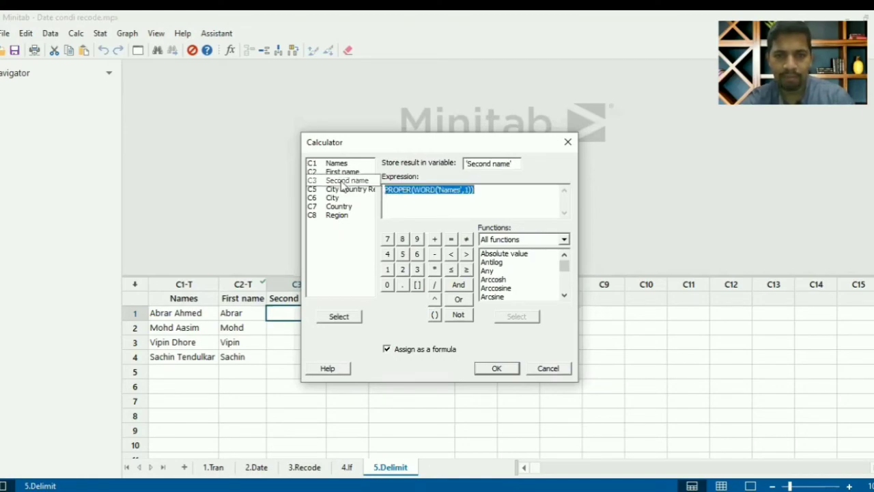
pyautogui.click(496, 368)
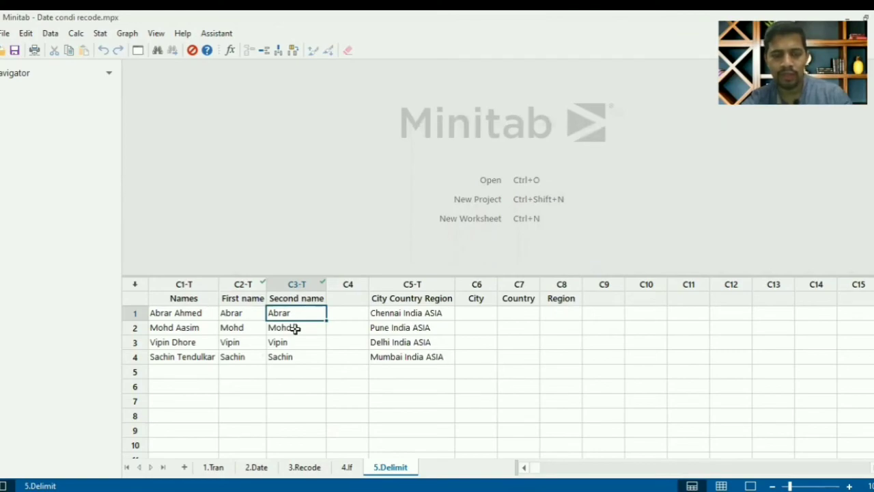
# - Change the word number in the Second name formula to 2
pyautogui.click(139, 51)
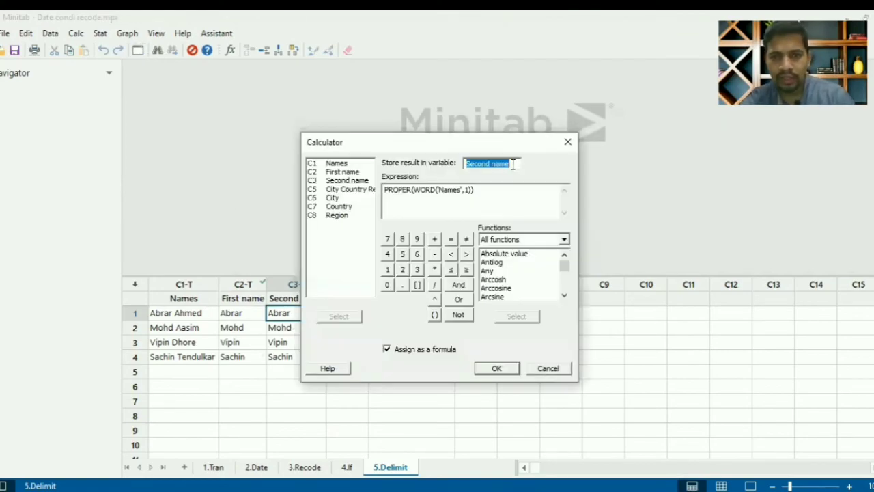
pyautogui.click(470, 190)
pyautogui.press('BackSpace')
pyautogui.write('2')
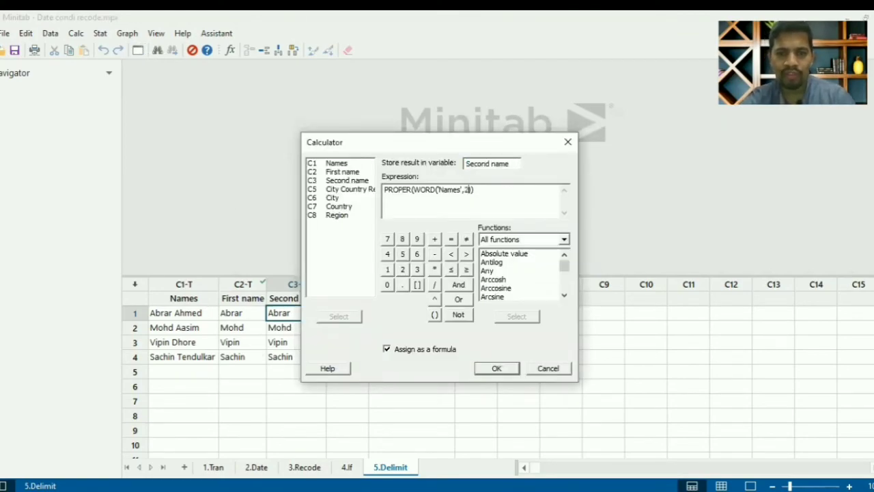
pyautogui.click(506, 368)
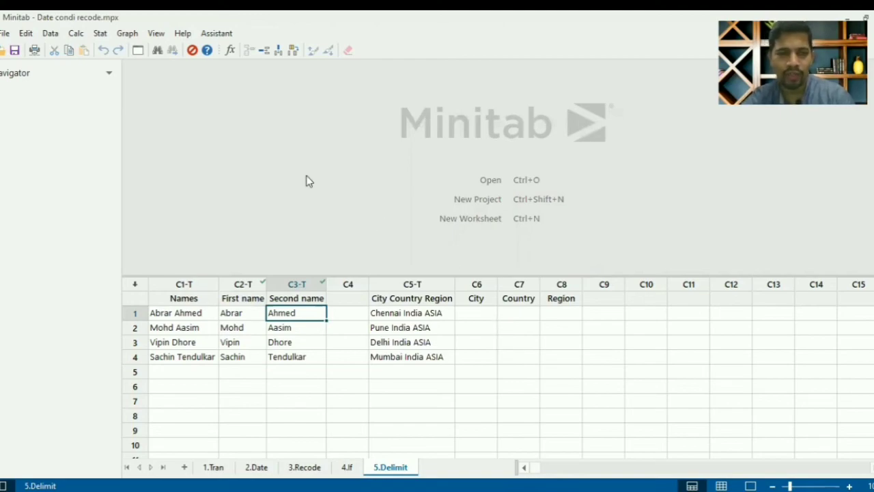
# - Reopen the Calculator and replace the result variable with City
pyautogui.click(138, 51)
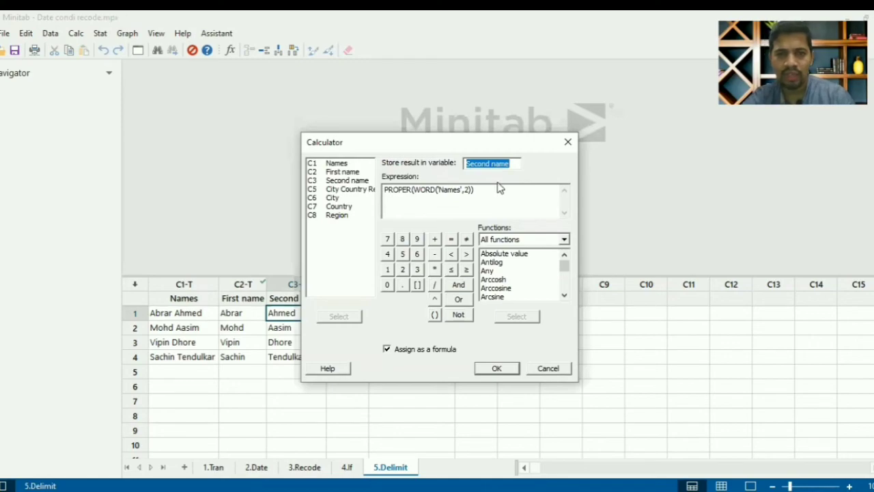
pyautogui.press('BackSpace')
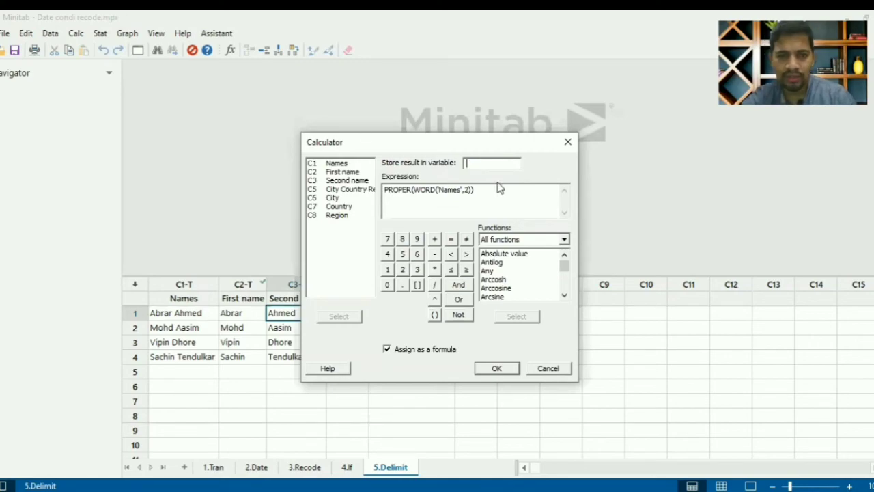
pyautogui.doubleClick(345, 199)
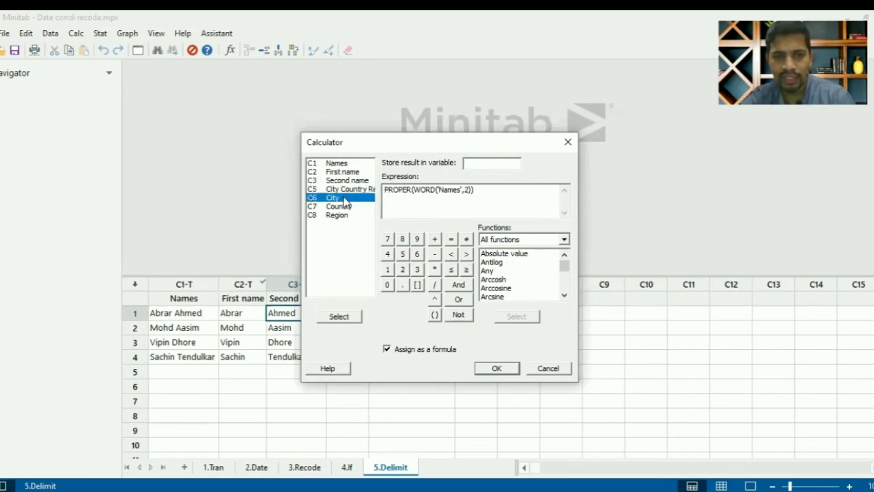
# - Rewrite the expression as PROPER(WORD('City Country Region',1)) and apply it as the City column's formula
pyautogui.click(480, 196)
pyautogui.press('BackSpace')
pyautogui.press('BackSpace')
pyautogui.press('BackSpace')
pyautogui.press('BackSpace')
pyautogui.press('BackSpace')
pyautogui.press('BackSpace')
pyautogui.press('BackSpace')
pyautogui.press('BackSpace')
pyautogui.press('BackSpace')
pyautogui.press('BackSpace')
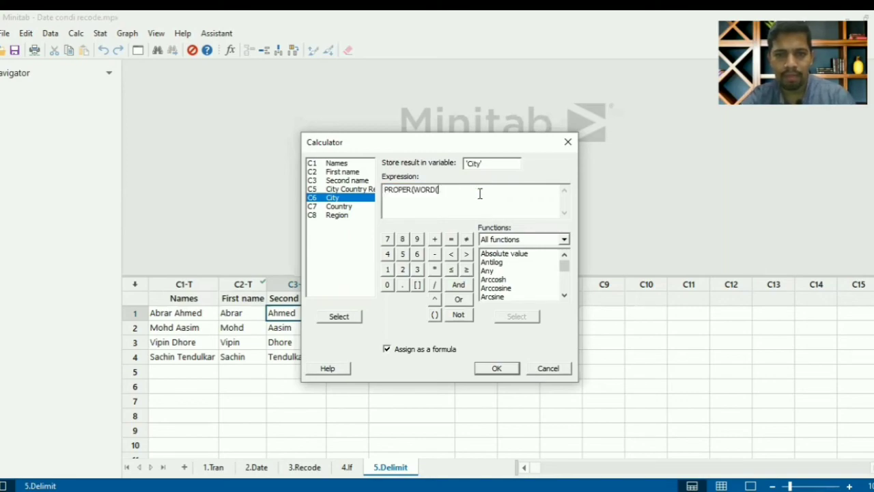
pyautogui.doubleClick(362, 193)
pyautogui.write(', 1))')
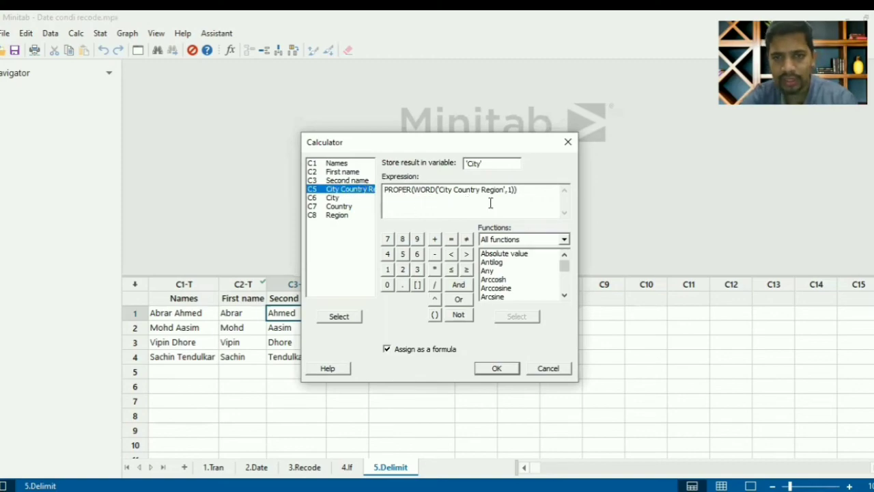
pyautogui.click(497, 370)
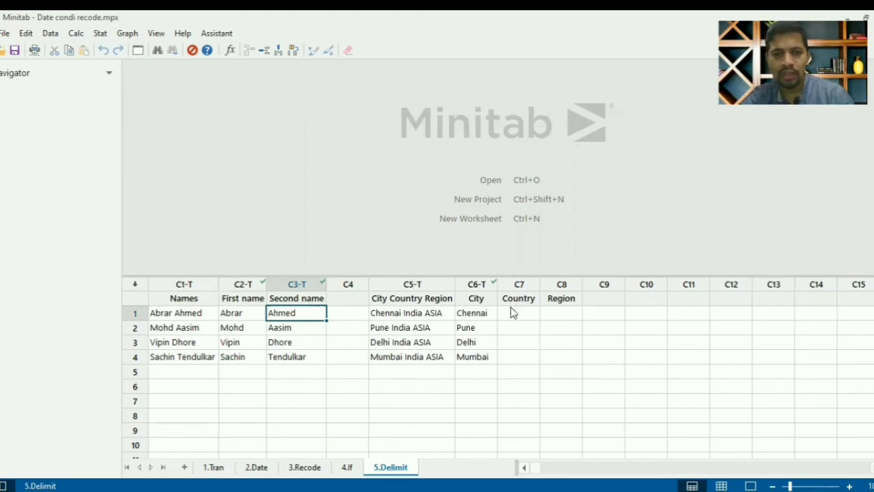
# - Fill the Country column with the formula PROPER(WORD('City Country Region',2))
pyautogui.click(137, 52)
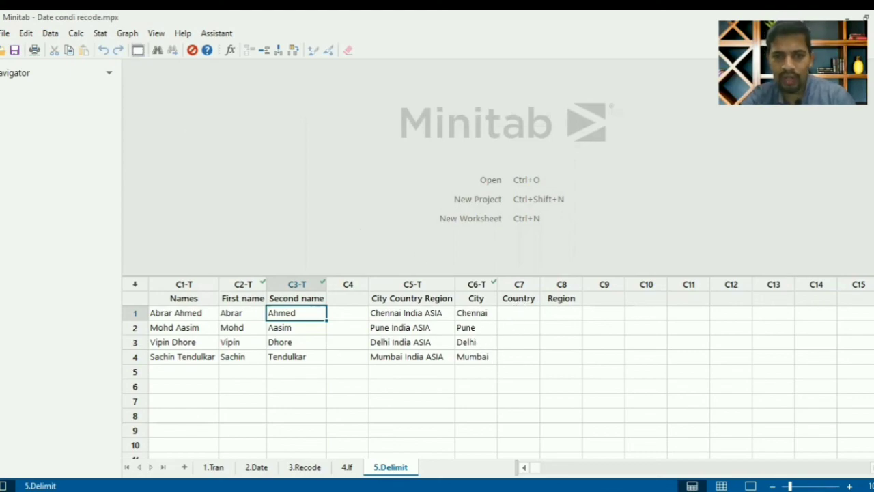
pyautogui.click(492, 166)
pyautogui.press('BackSpace')
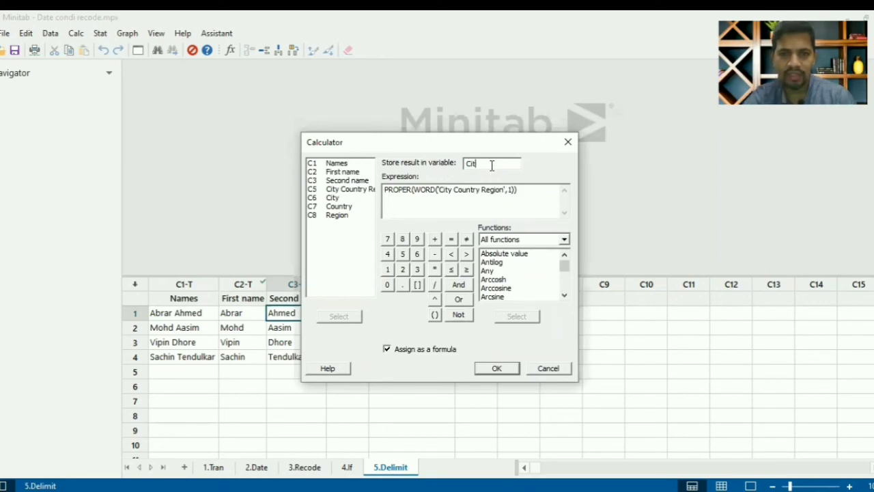
pyautogui.doubleClick(339, 207)
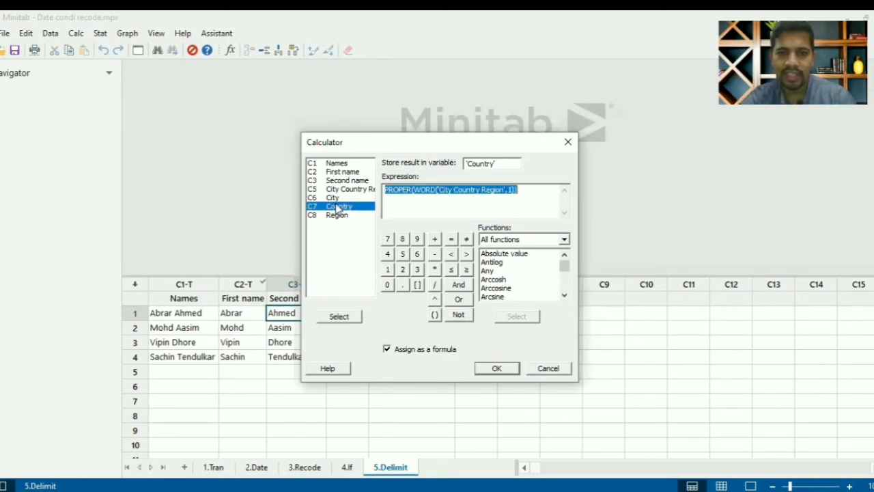
pyautogui.click(492, 190)
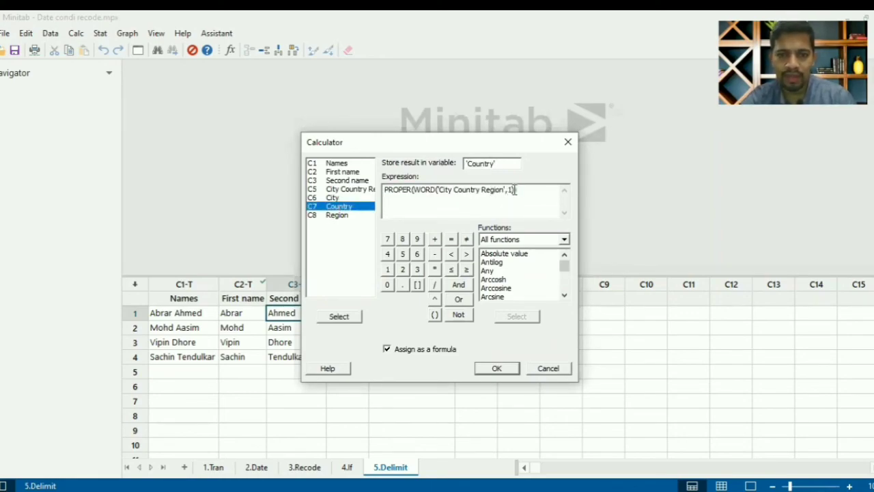
pyautogui.doubleClick(510, 189)
pyautogui.write('2')
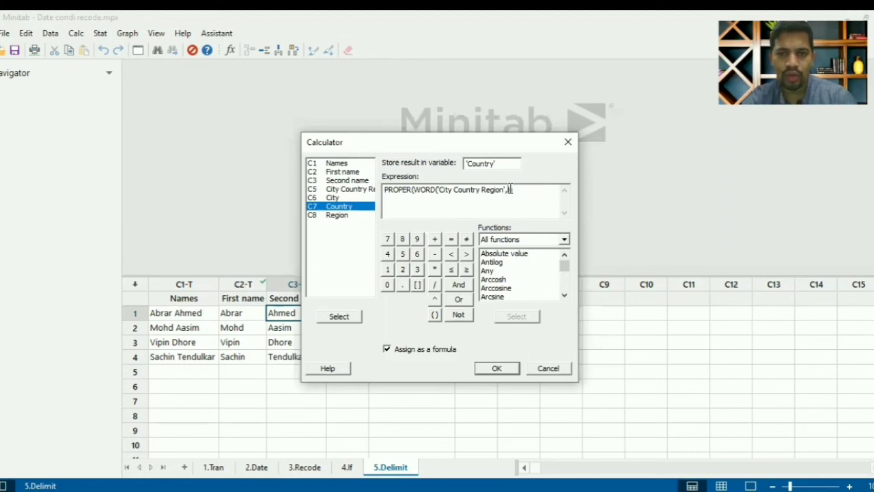
pyautogui.click(496, 368)
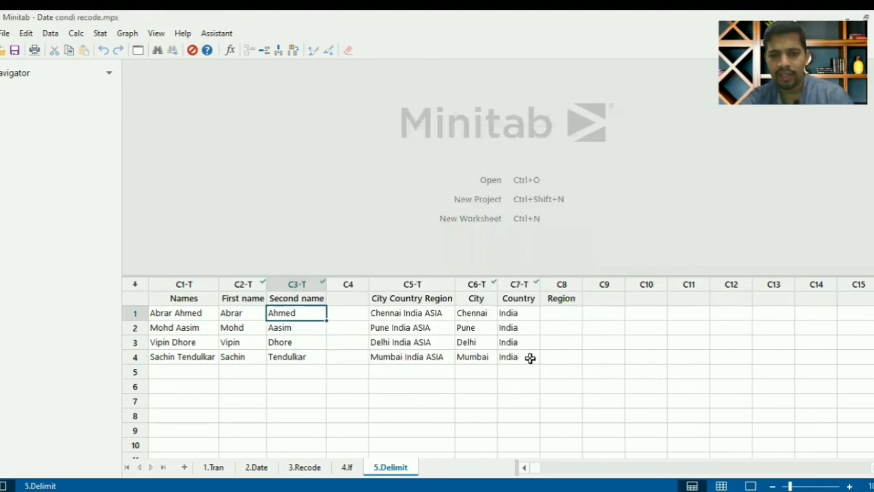
# - Fill the Region column with the formula PROPER(WORD('City Country Region',3))
pyautogui.click(554, 312)
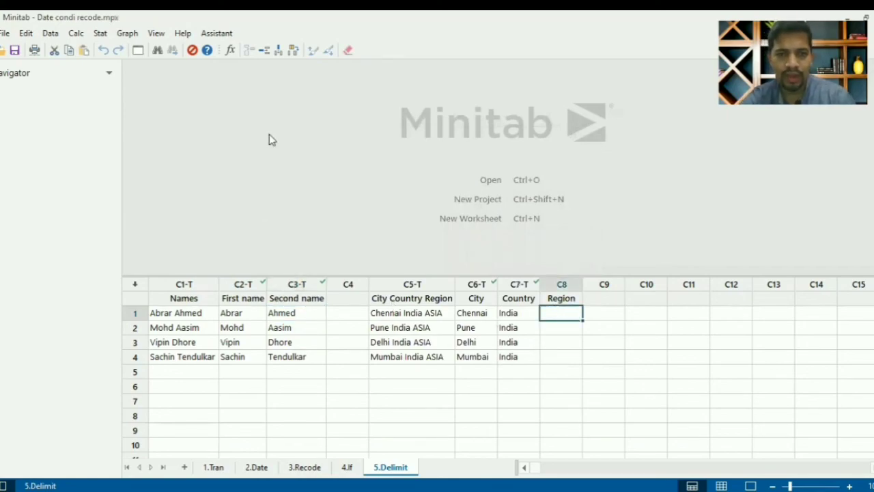
pyautogui.click(138, 50)
pyautogui.click(513, 189)
pyautogui.press('BackSpace')
pyautogui.write('3')
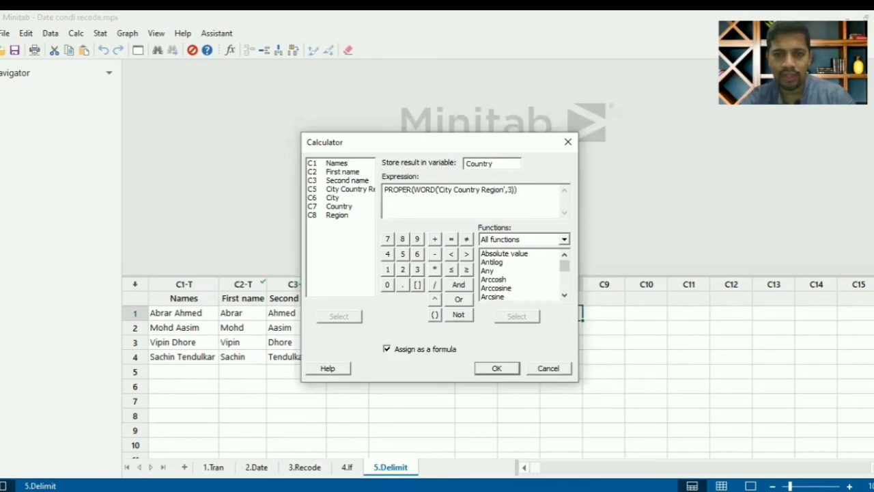
pyautogui.moveTo(501, 163); pyautogui.dragTo(433, 162)
pyautogui.press('BackSpace')
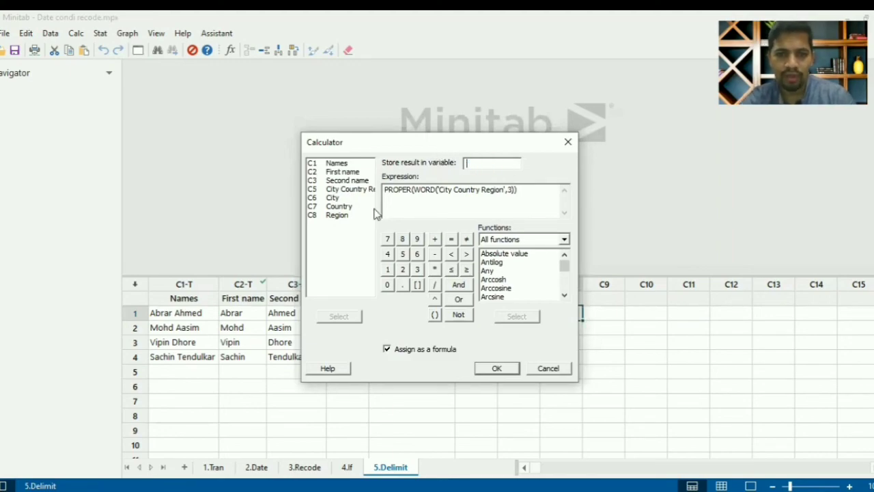
pyautogui.doubleClick(336, 215)
pyautogui.click(516, 371)
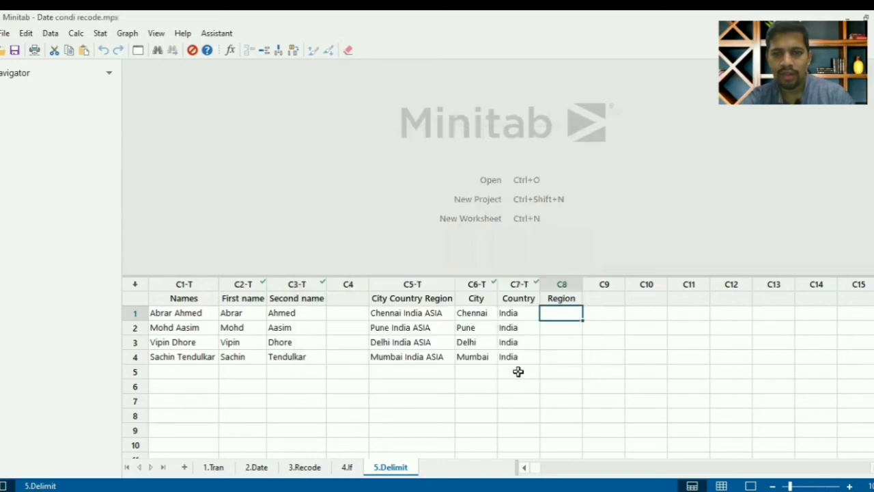
# - Replace the city in row 3 of the City Country Region column with Pune to test the formulas' automatic update
pyautogui.click(403, 313)
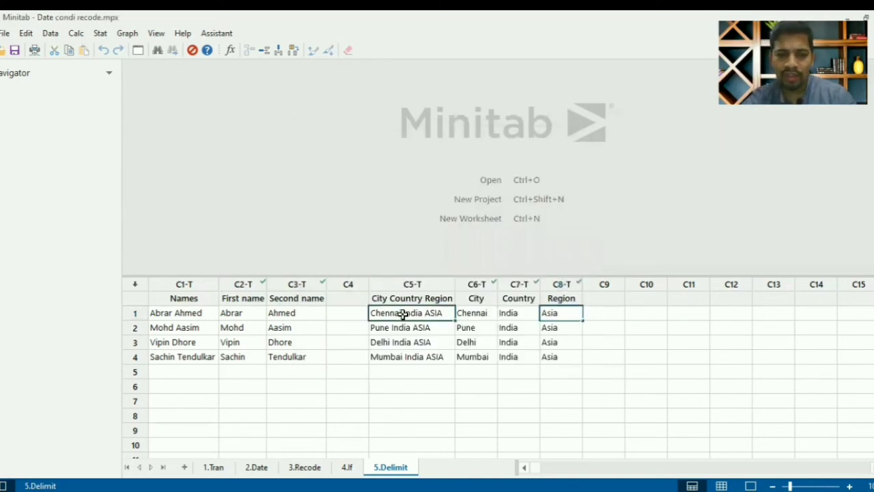
pyautogui.click(430, 370)
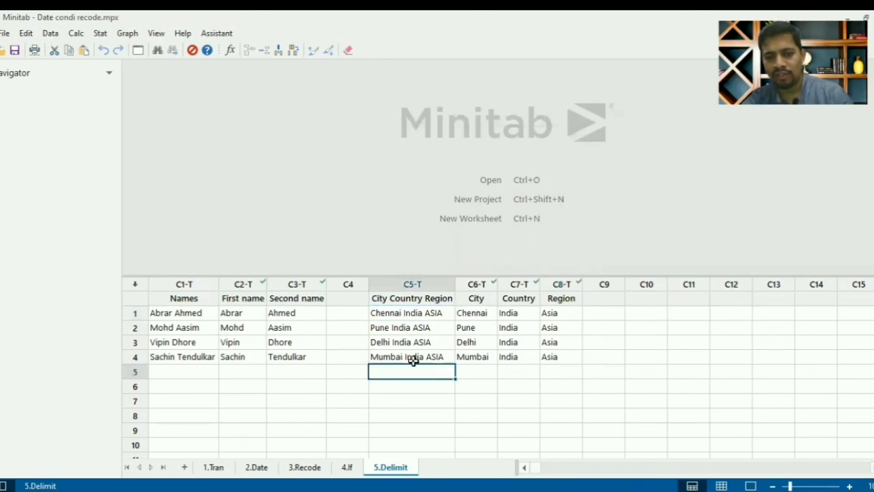
pyautogui.doubleClick(389, 343)
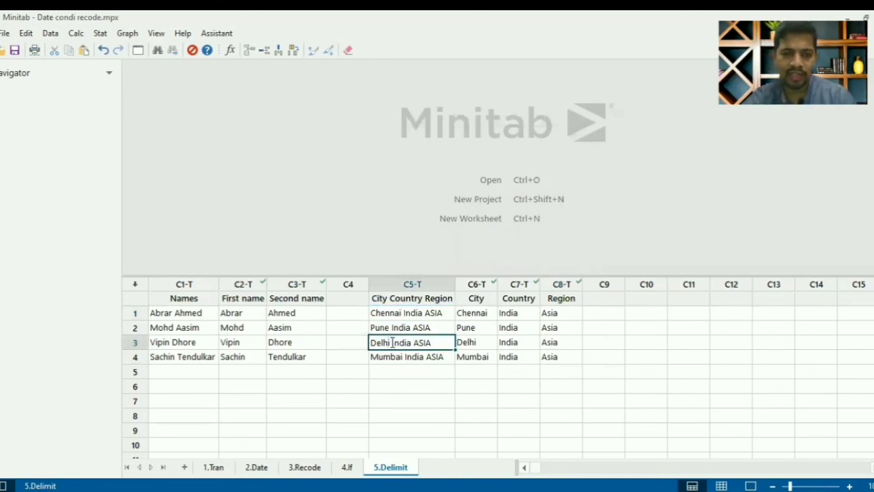
pyautogui.press('BackSpace')
pyautogui.press('BackSpace')
pyautogui.press('BackSpace')
pyautogui.press('BackSpace')
pyautogui.press('BackSpace')
pyautogui.press('BackSpace')
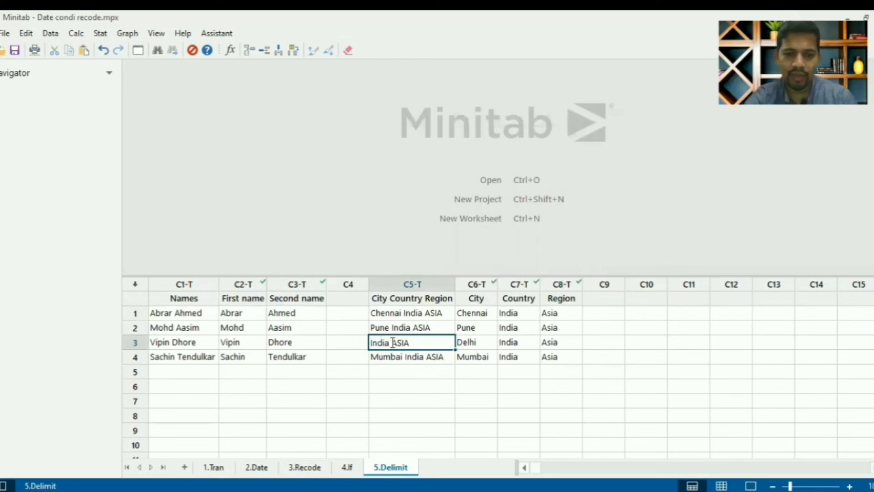
pyautogui.write('Pun')
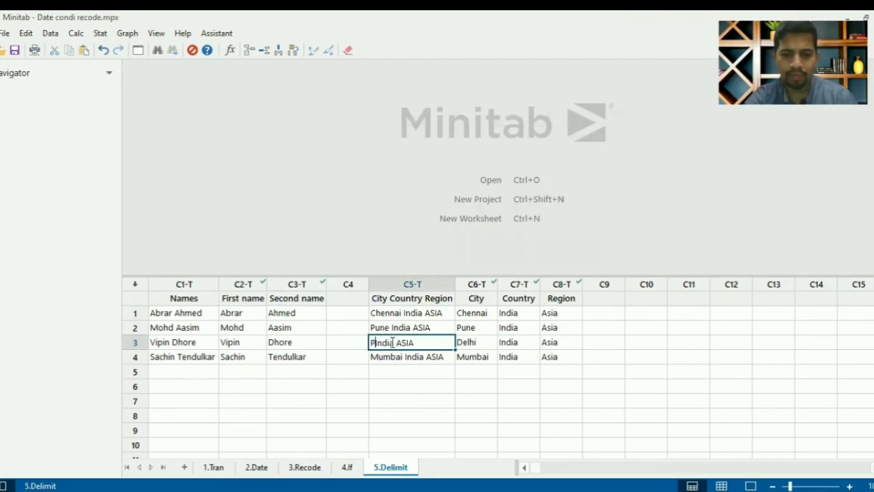
pyautogui.write('e')
pyautogui.press('Return')
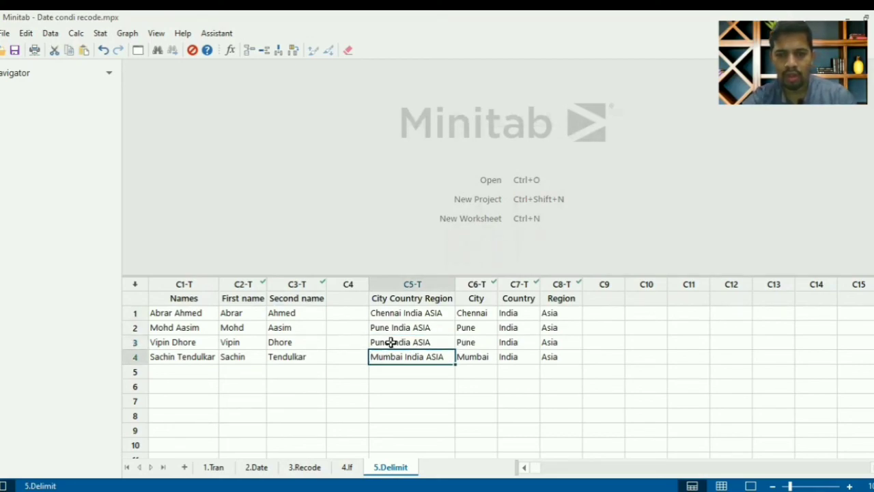